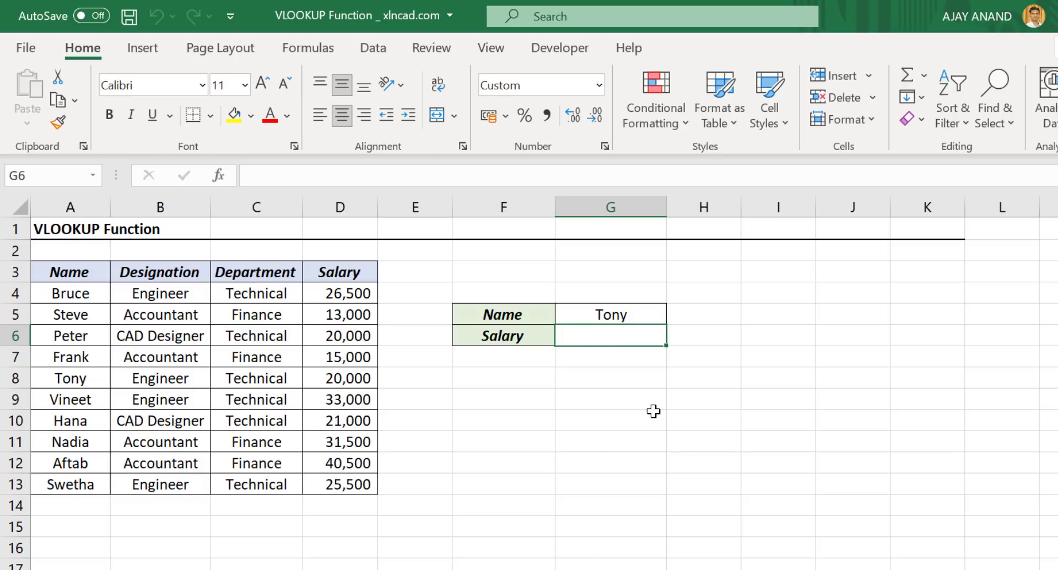
Enter the exact-match formula =VLOOKUP(G5,A4:D13,4,FALSE) in the Salary cell G6 and check it
{"action": "type", "text": "=vloo"}
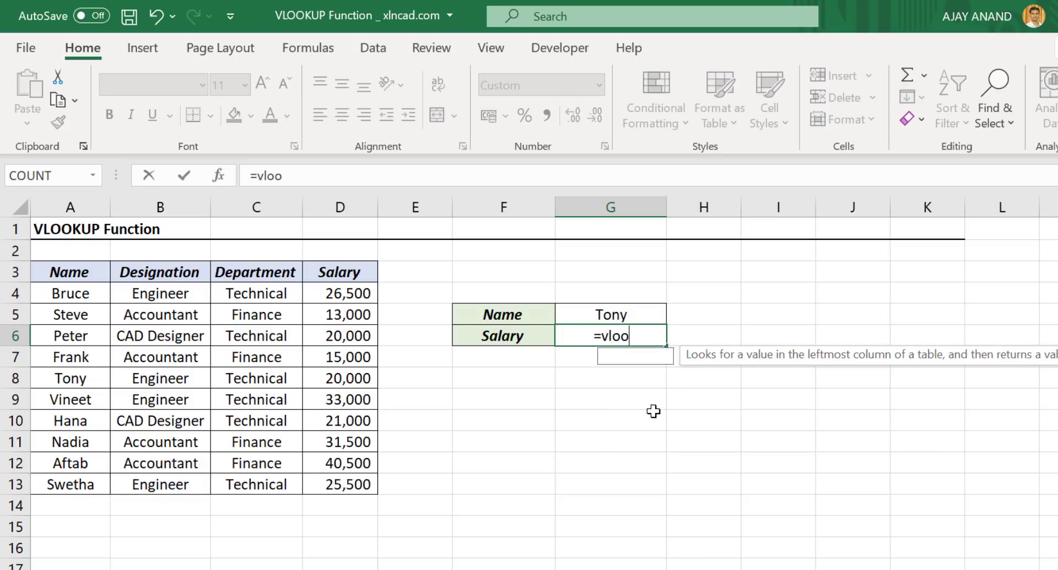
{"action": "type", "text": "kup("}
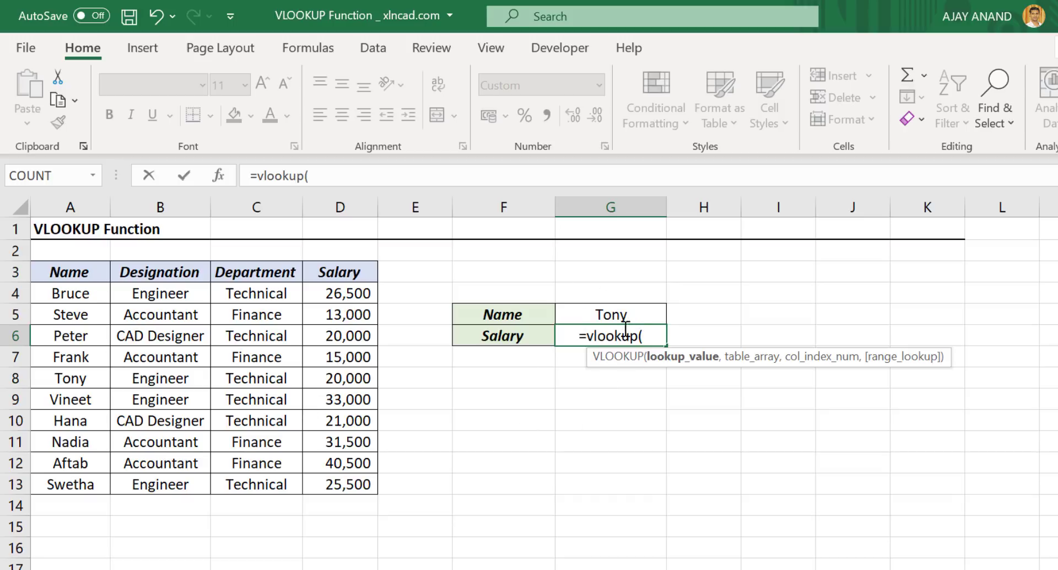
{"action": "left_click", "coordinate": [656, 315]}
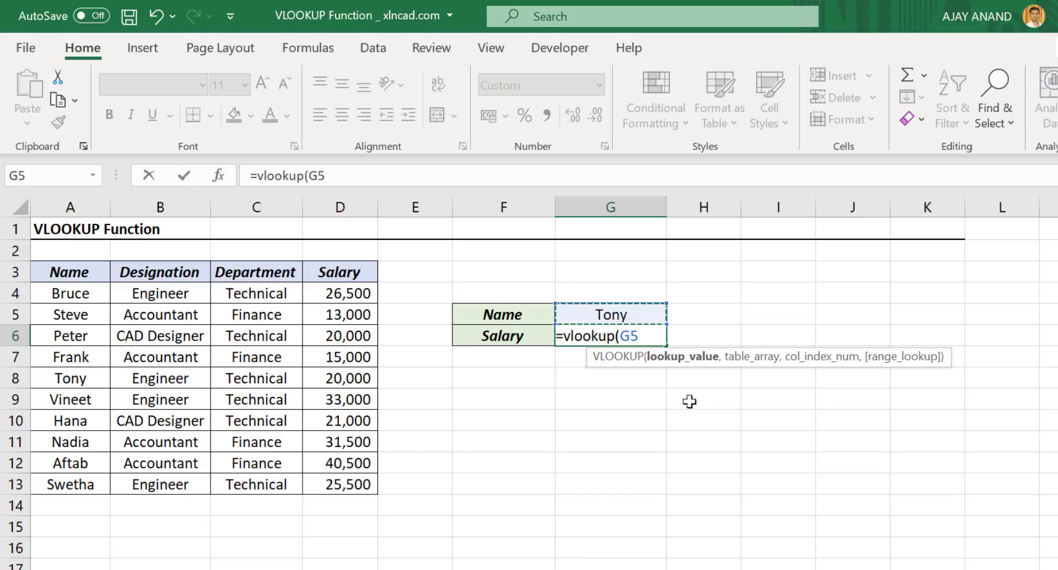
{"action": "type", "text": ","}
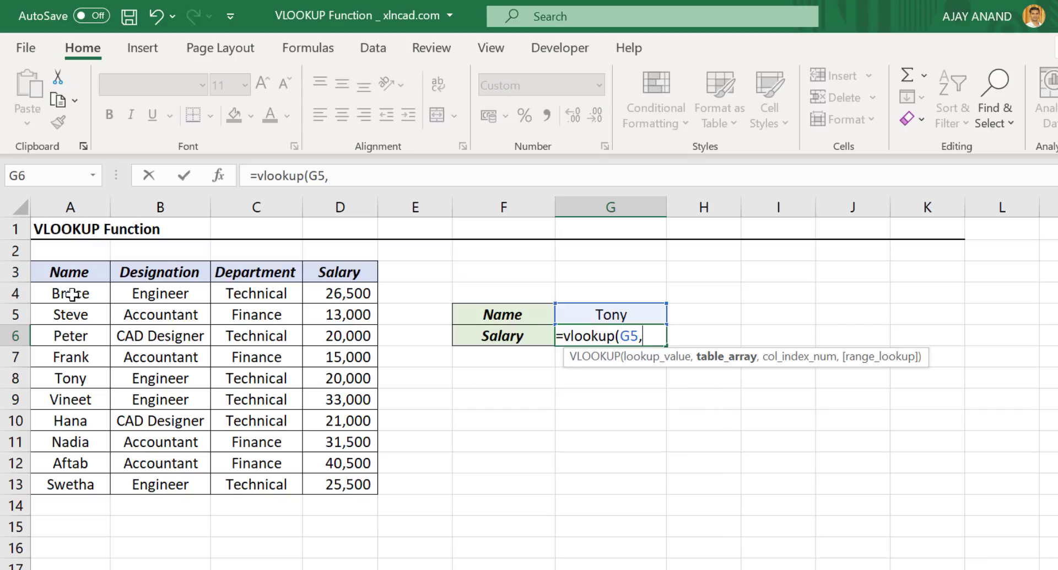
{"action": "left_click_drag", "start_coordinate": [72, 295], "coordinate": [352, 485]}
{"action": "type", "text": ",4"}
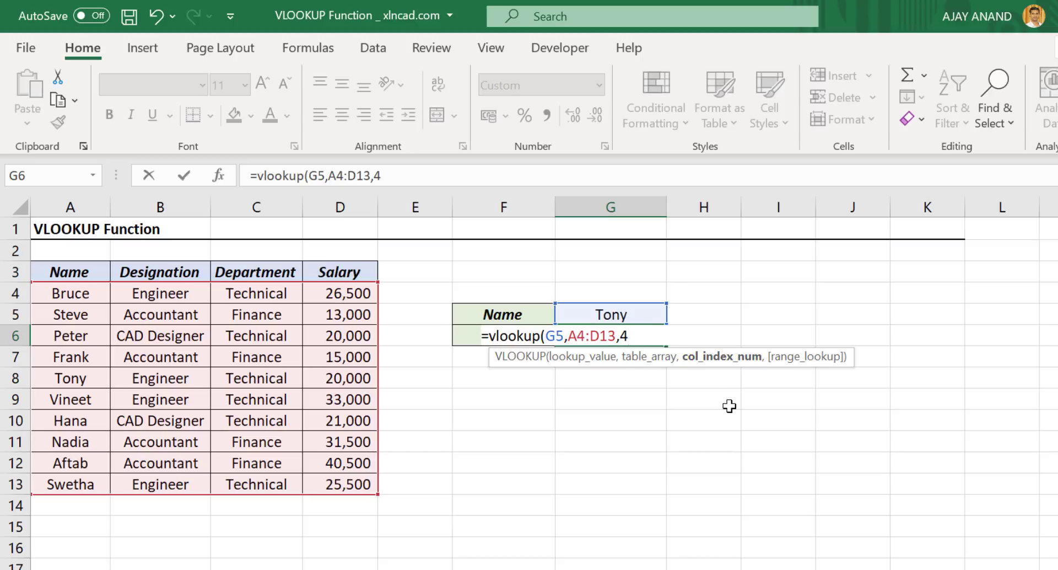
{"action": "type", "text": ","}
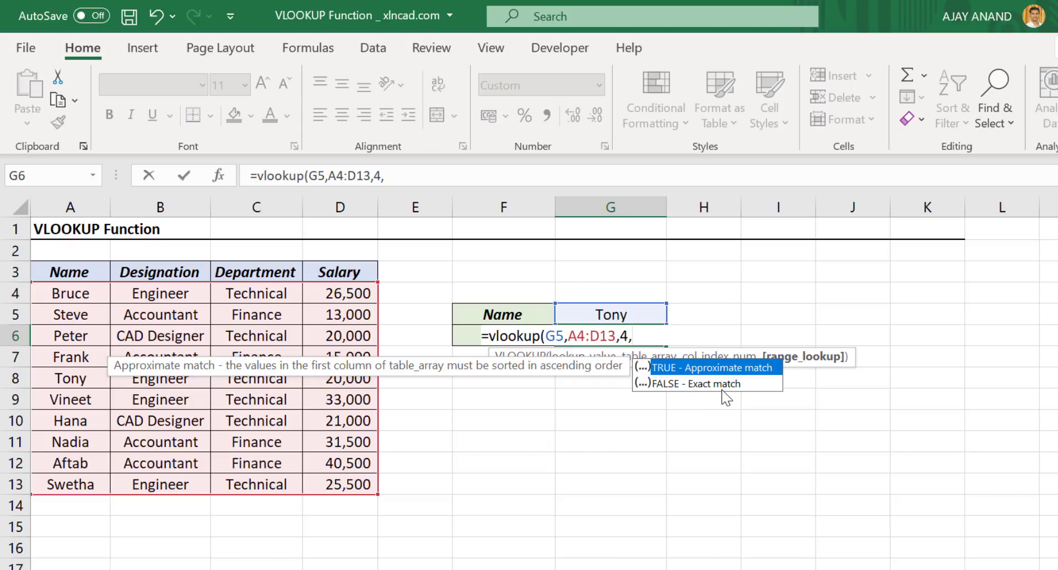
{"action": "double_click", "coordinate": [703, 384]}
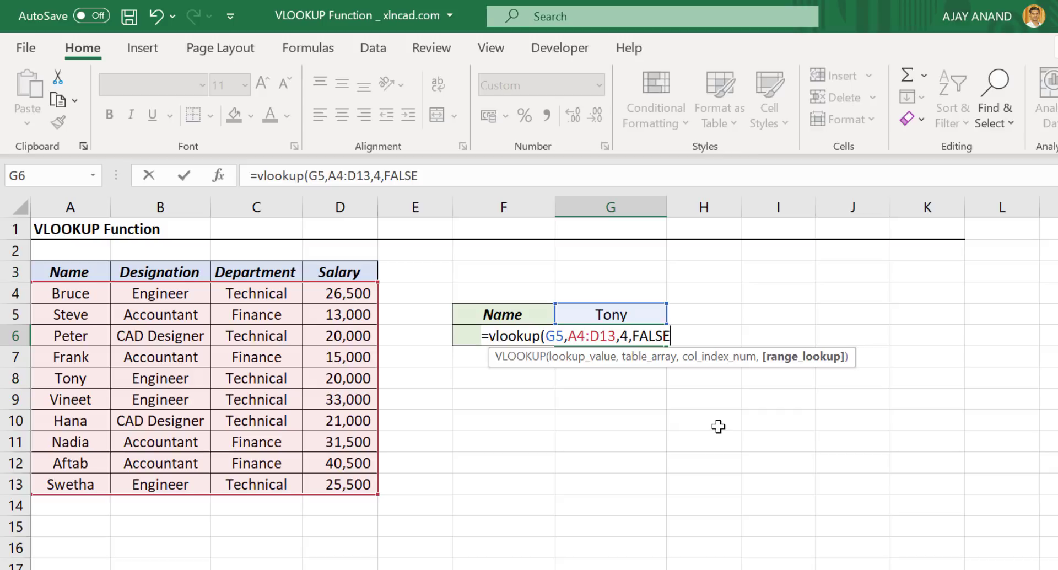
{"action": "type", "text": ")"}
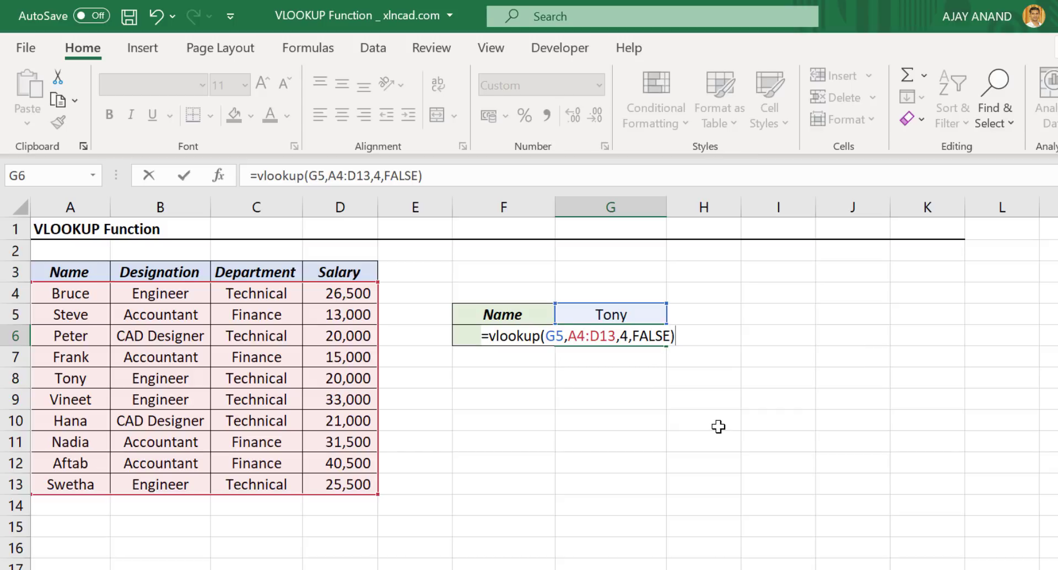
{"action": "key", "text": "Return"}
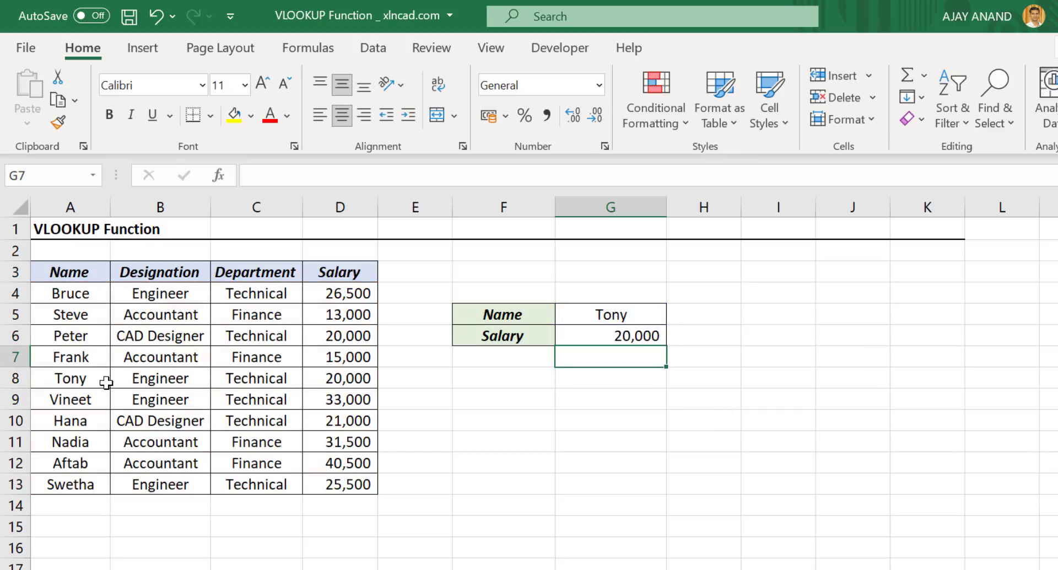
{"action": "left_click", "coordinate": [634, 339]}
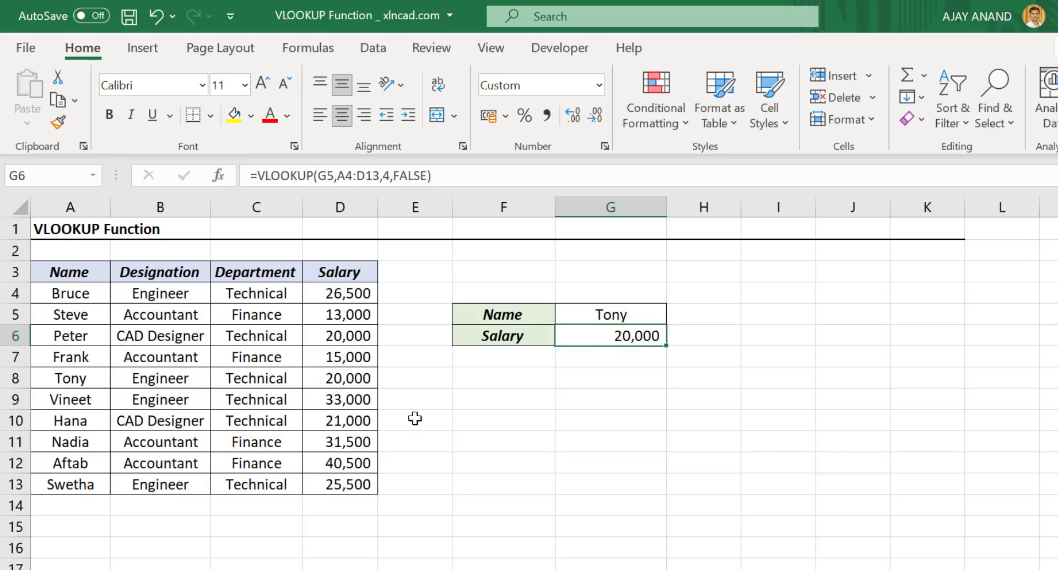
Replace the lookup name in G5 with the name of the employee listed in row 11
{"action": "left_click", "coordinate": [606, 313]}
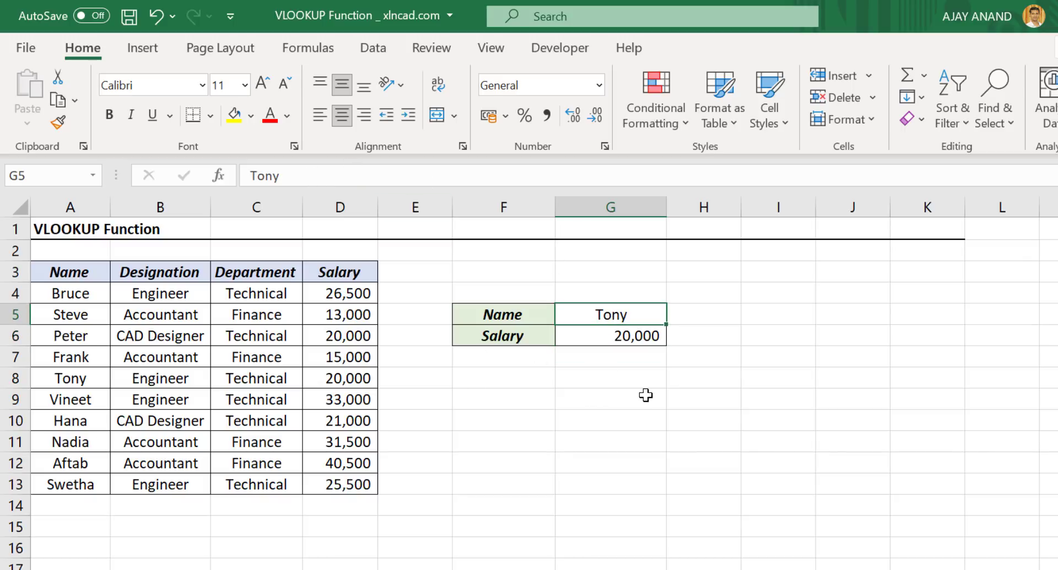
{"action": "type", "text": "Nadia"}
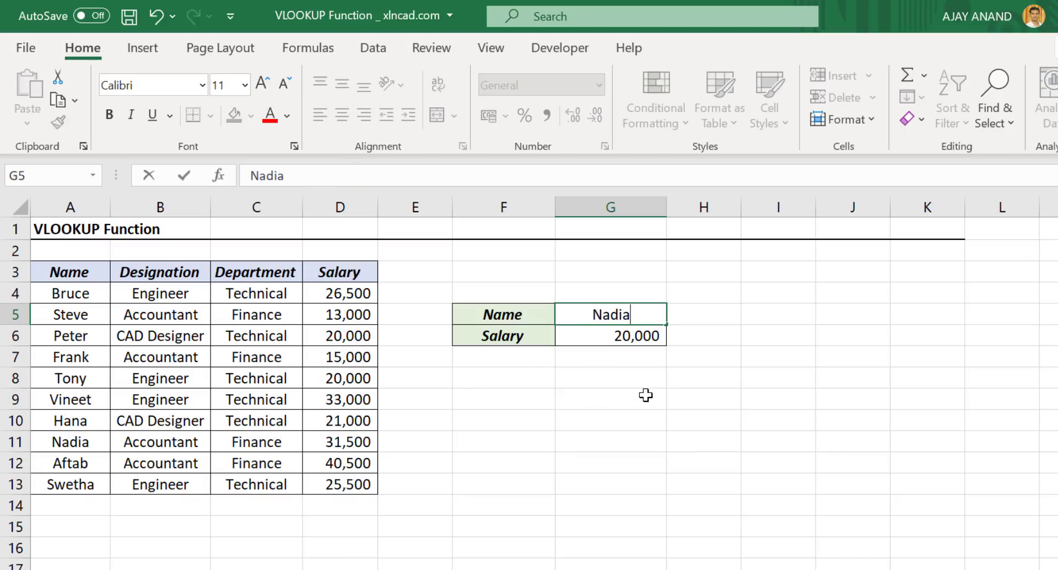
{"action": "key", "text": "Return"}
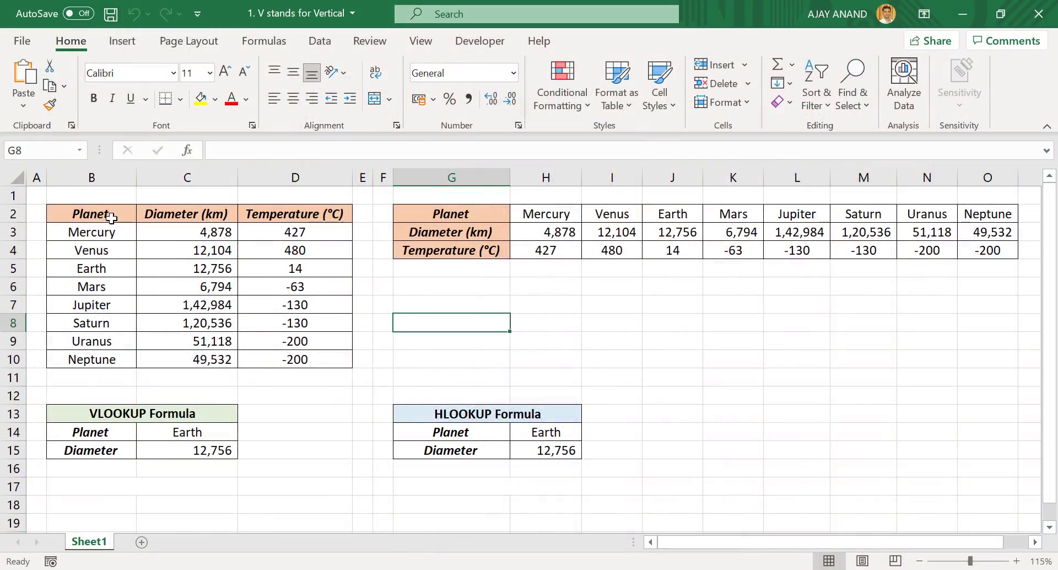
Examine the vertical planet table and the ranges referenced by the VLOOKUP formula in C15
{"action": "left_click_drag", "start_coordinate": [111, 217], "coordinate": [285, 357]}
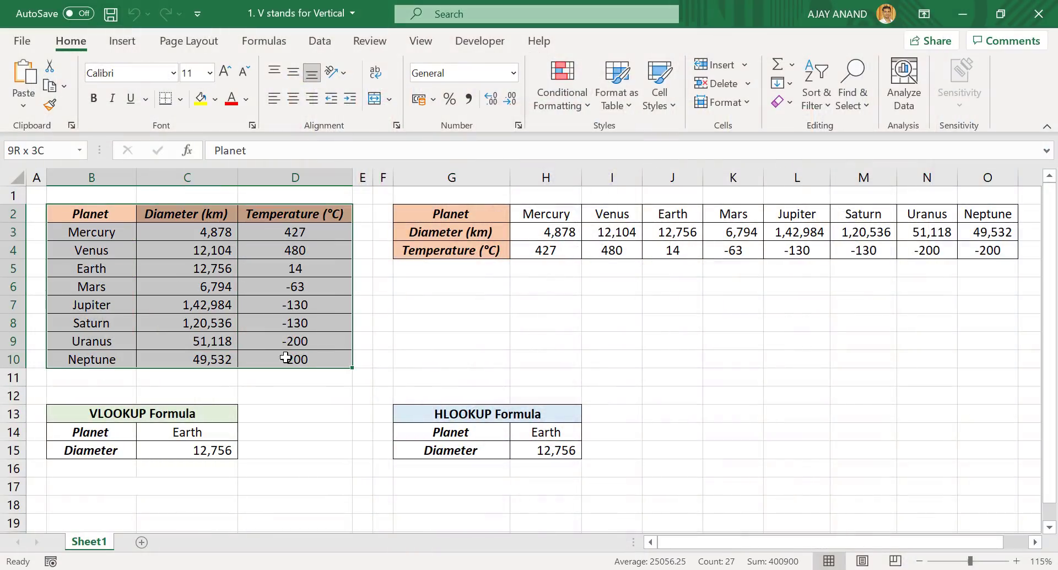
{"action": "left_click", "coordinate": [105, 269]}
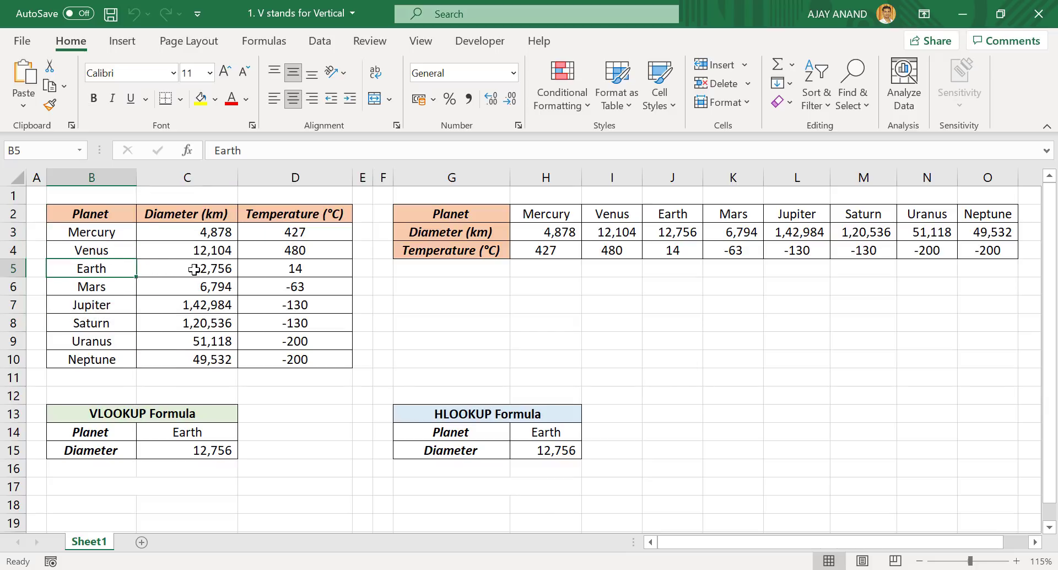
{"action": "left_click", "coordinate": [183, 453]}
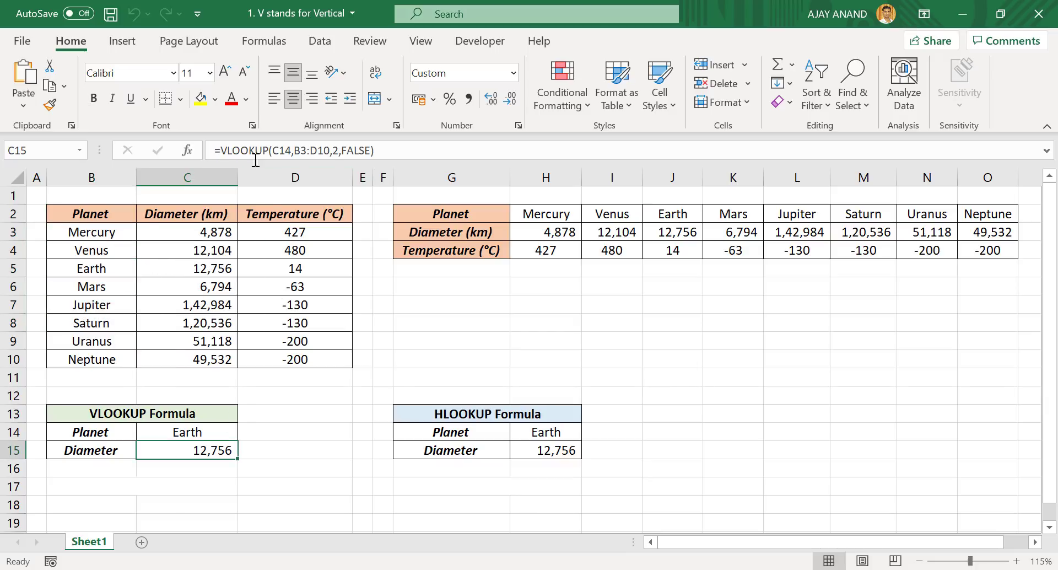
{"action": "left_click", "coordinate": [381, 151]}
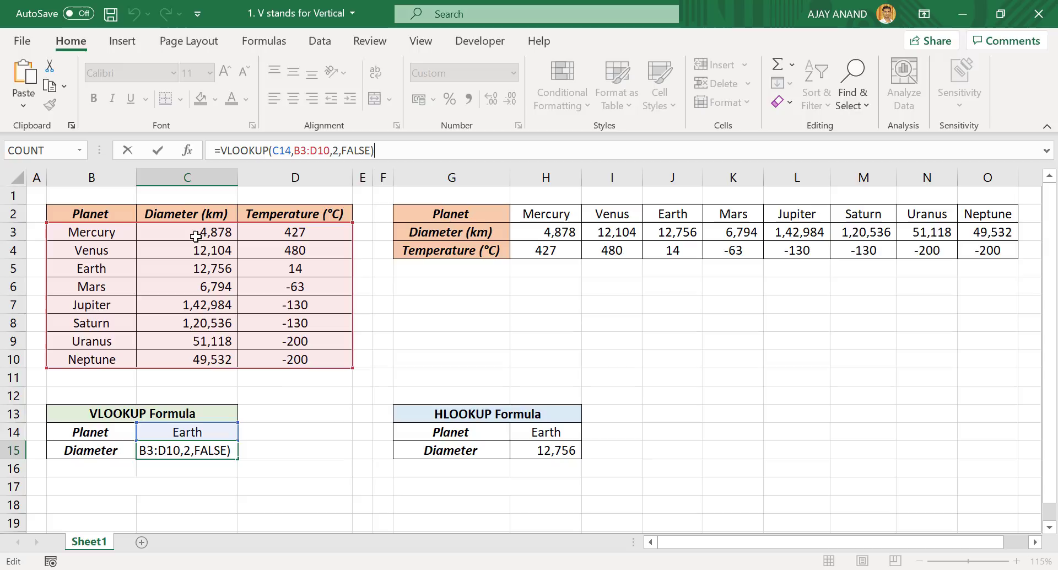
{"action": "key", "text": "ctrl+Return"}
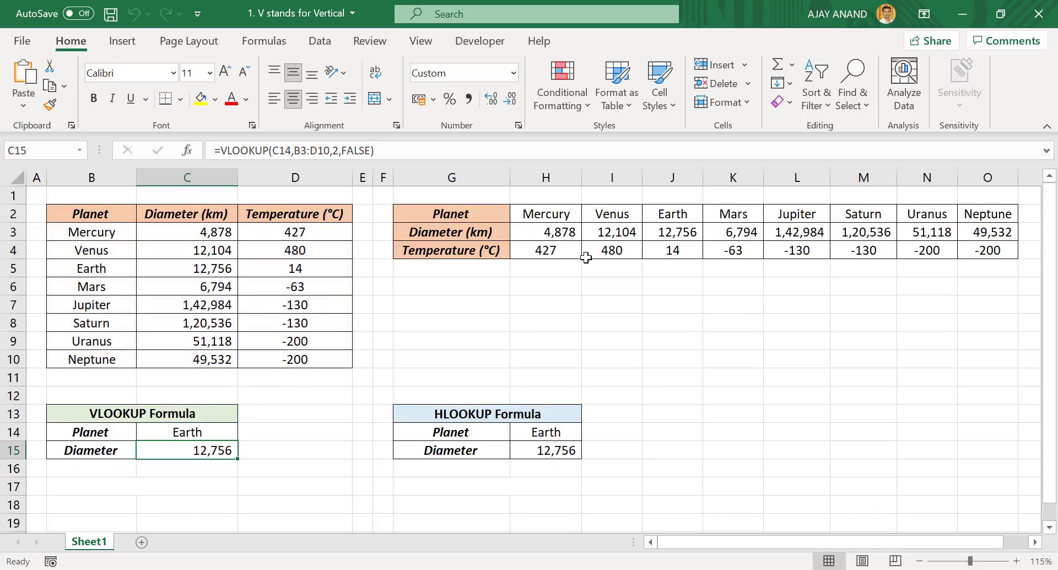
Examine Earth's diameter in the horizontal planet table and the ranges referenced by the HLOOKUP formula in H15
{"action": "left_click", "coordinate": [677, 234]}
{"action": "left_click", "coordinate": [559, 454]}
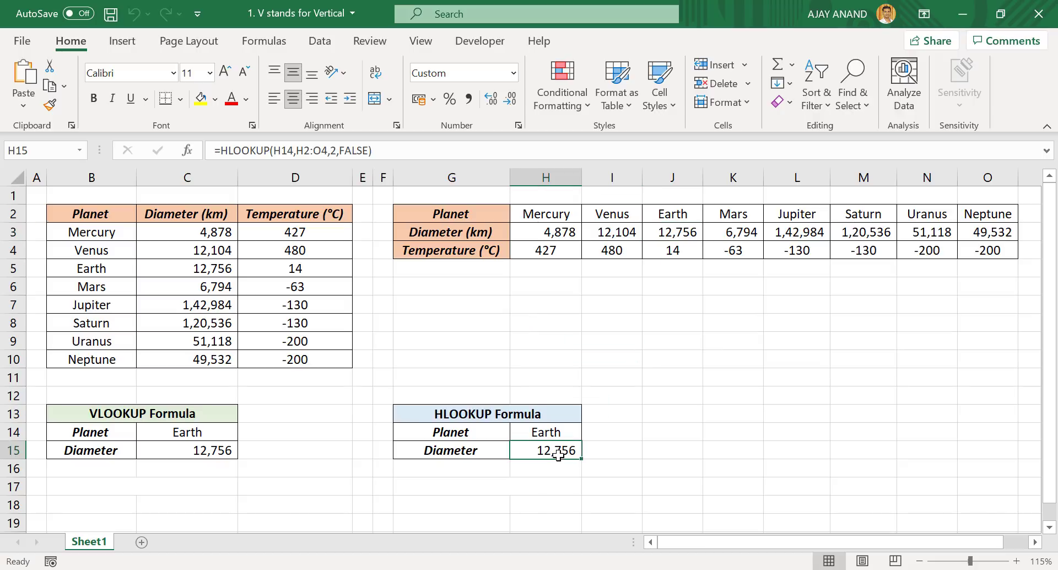
{"action": "left_click", "coordinate": [392, 151]}
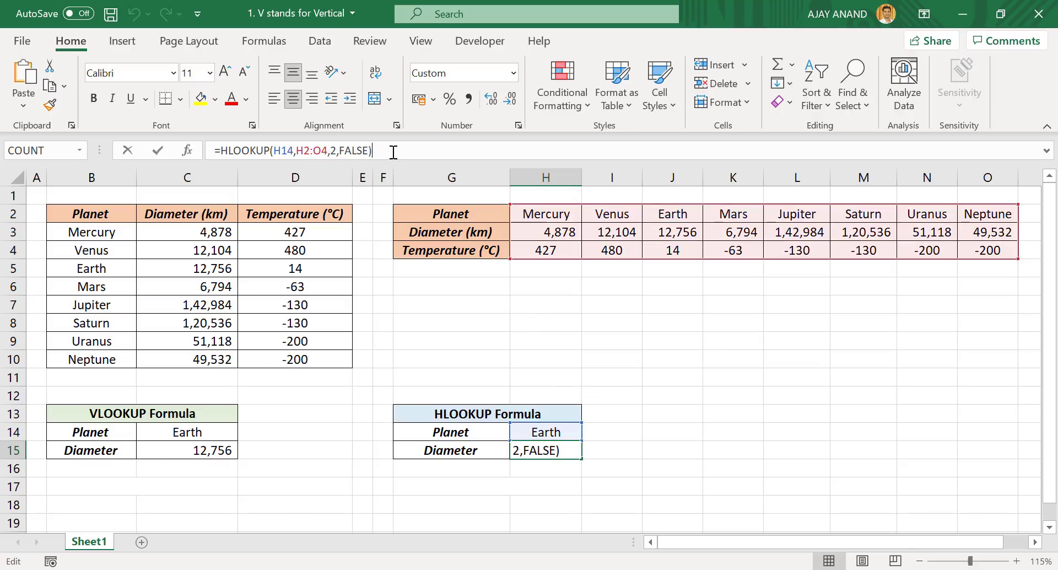
{"action": "key", "text": "Escape"}
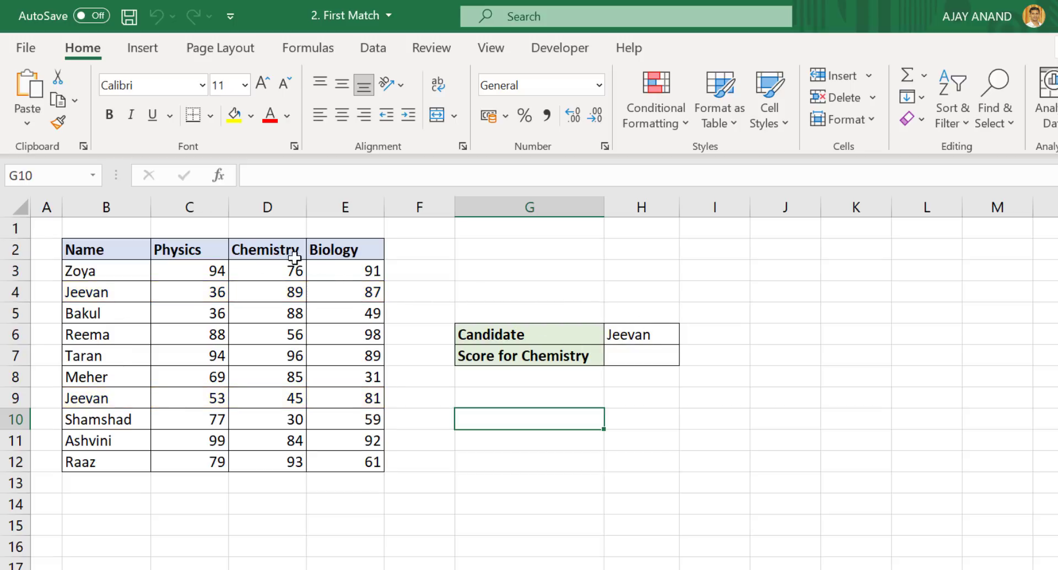
Enter the exact-match formula =VLOOKUP(H6,B3:E12,3,FALSE) in the Score for Chemistry cell H7 and check it
{"action": "left_click", "coordinate": [624, 362]}
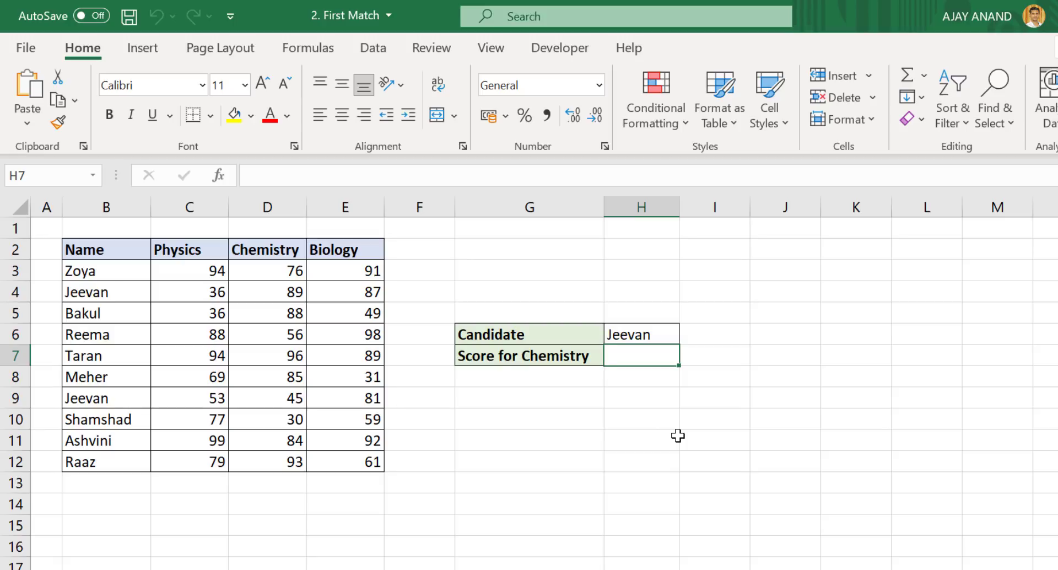
{"action": "type", "text": "=vlookup"}
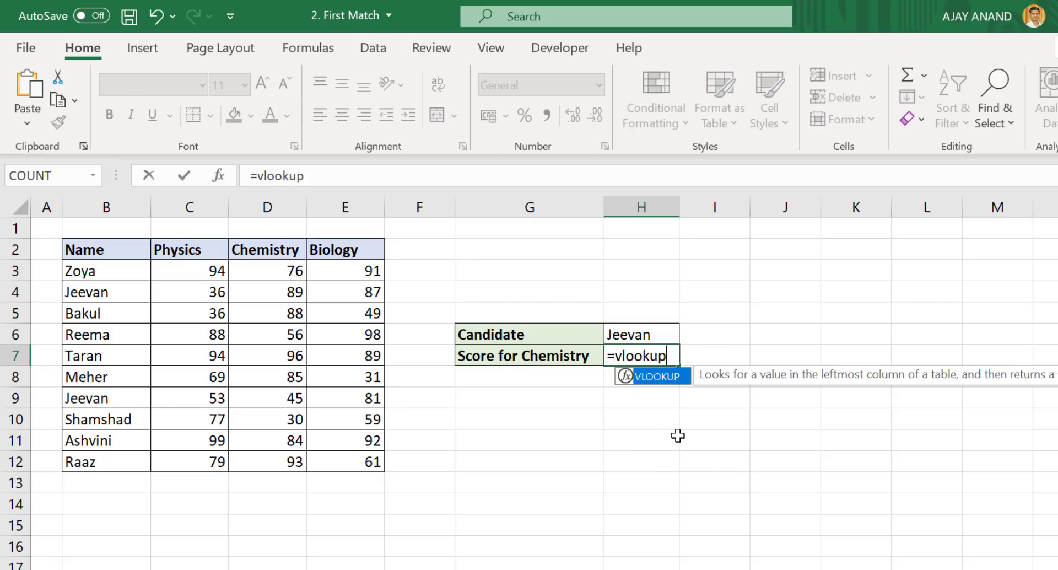
{"action": "type", "text": "("}
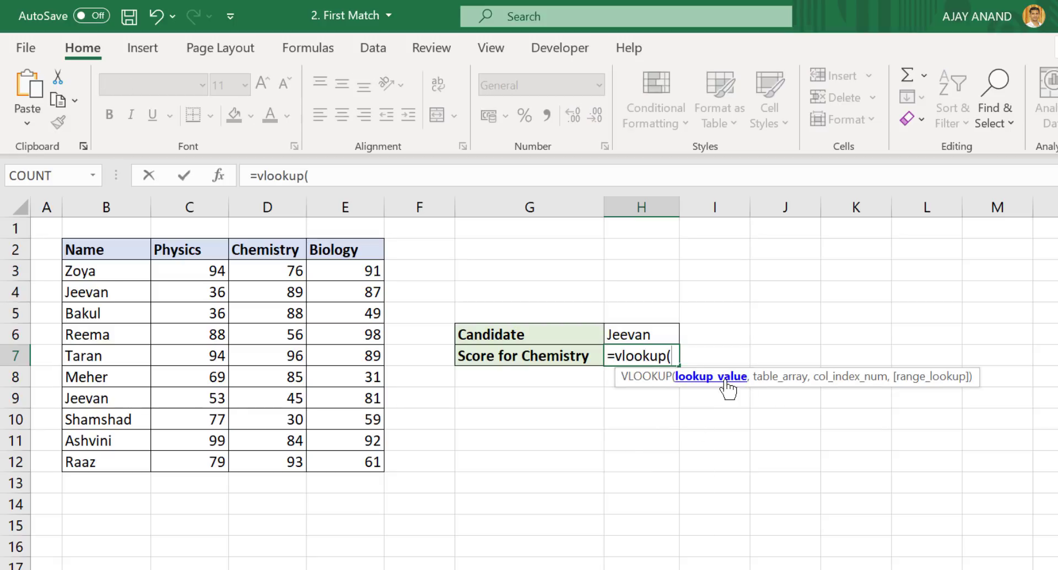
{"action": "left_click", "coordinate": [662, 333]}
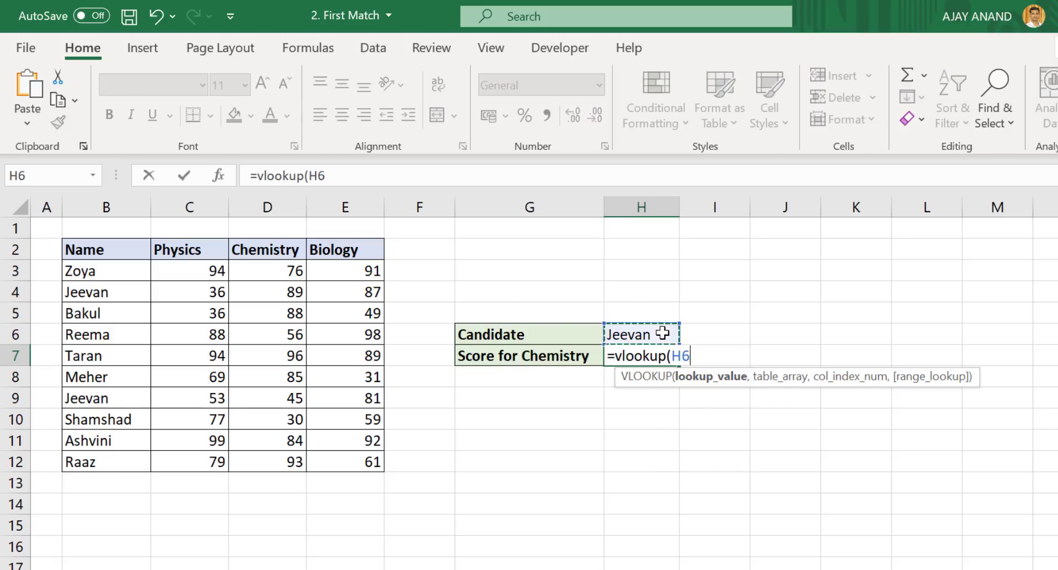
{"action": "type", "text": ","}
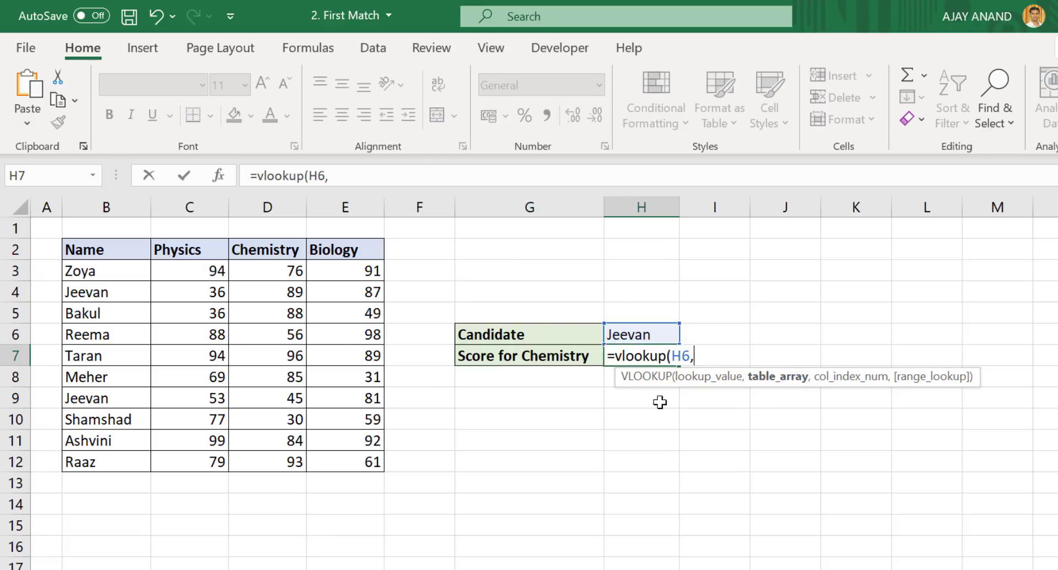
{"action": "left_click_drag", "start_coordinate": [104, 272], "coordinate": [355, 462]}
{"action": "type", "text": ",3"}
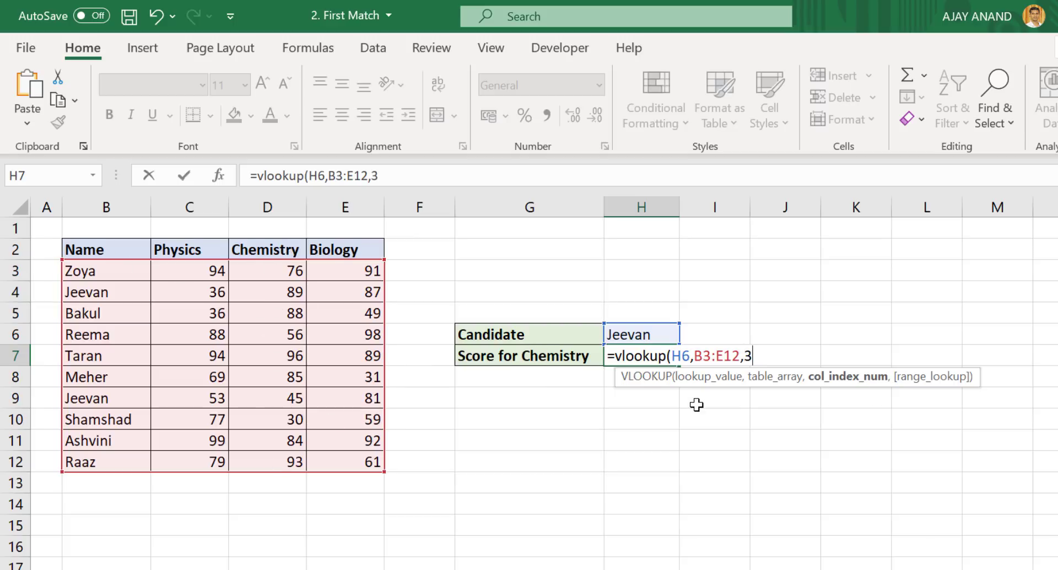
{"action": "type", "text": ","}
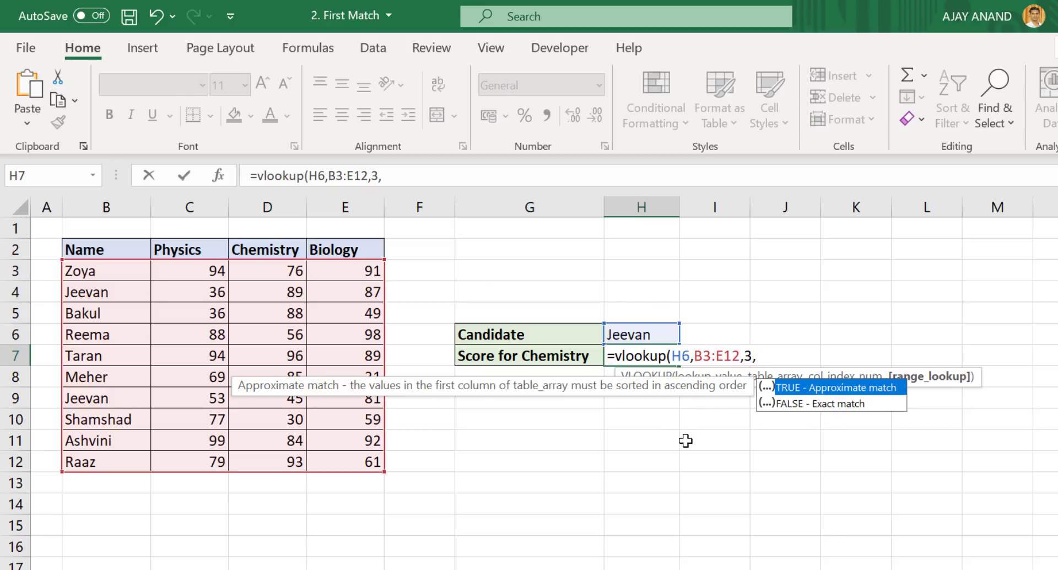
{"action": "type", "text": "false)"}
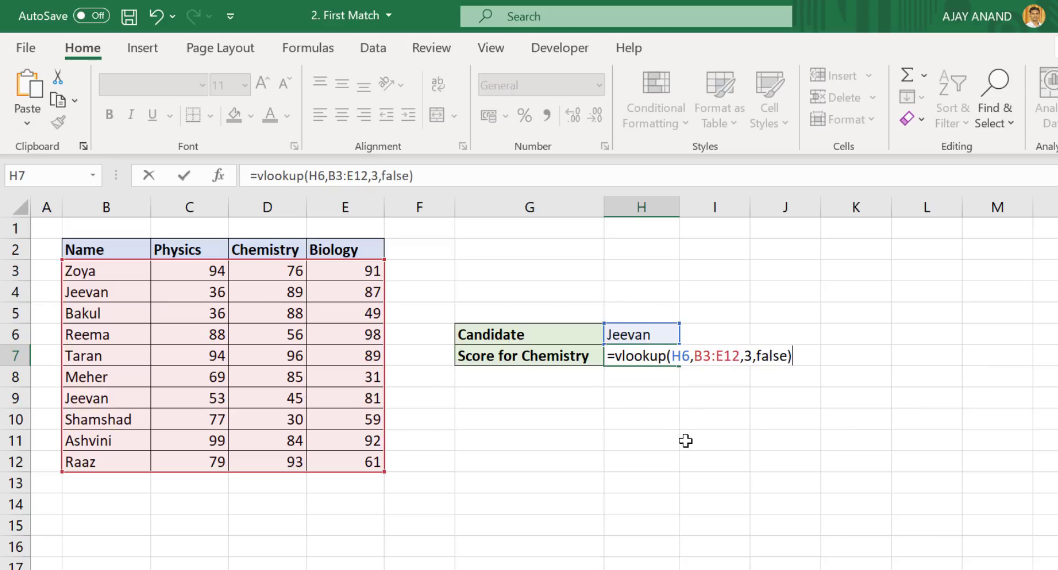
{"action": "key", "text": "Return"}
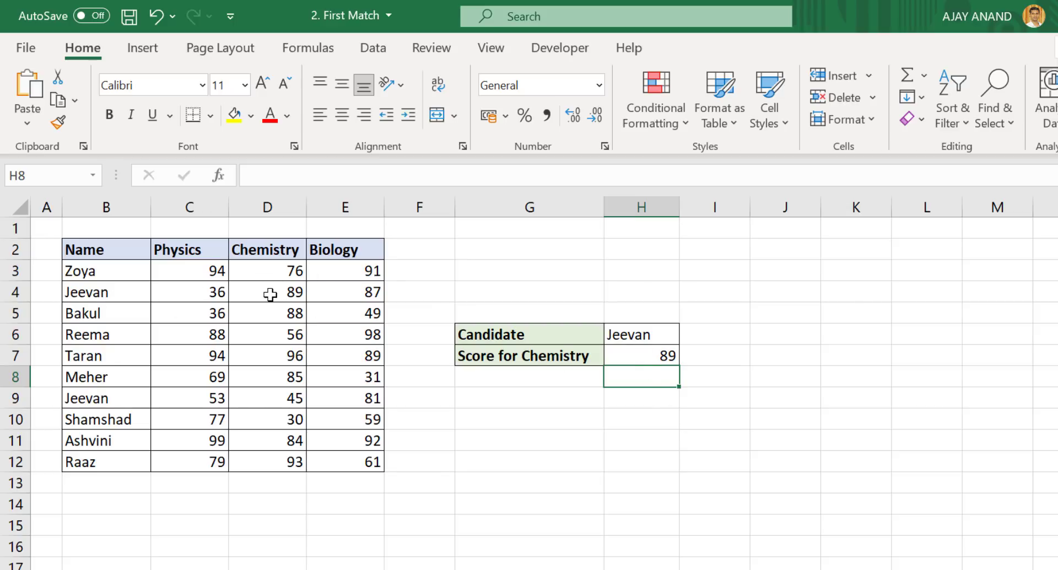
{"action": "left_click", "coordinate": [646, 353]}
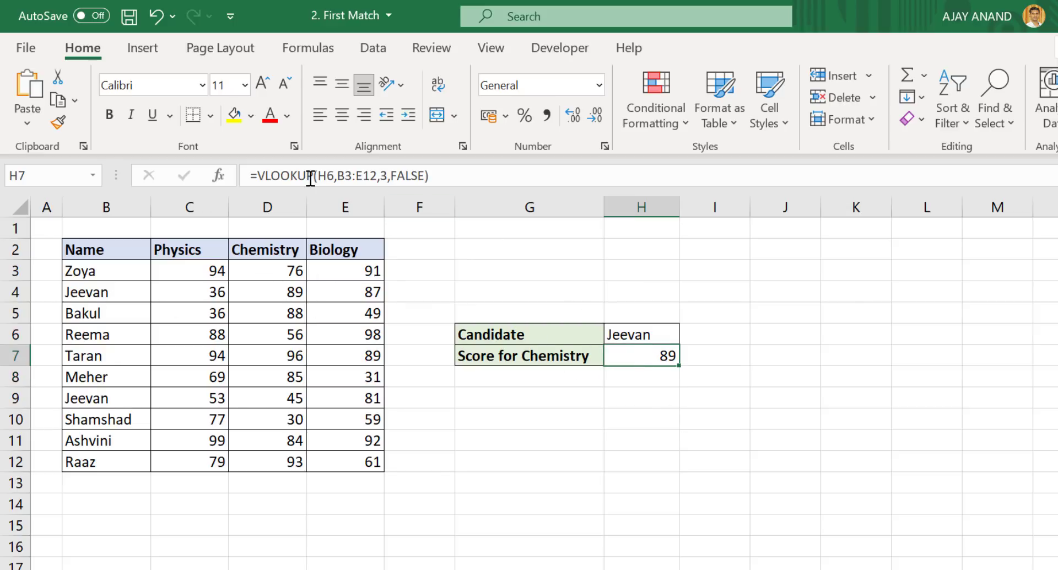
Set the Chemistry score in D4, the candidate's first matching row, to 63
{"action": "left_click", "coordinate": [273, 291]}
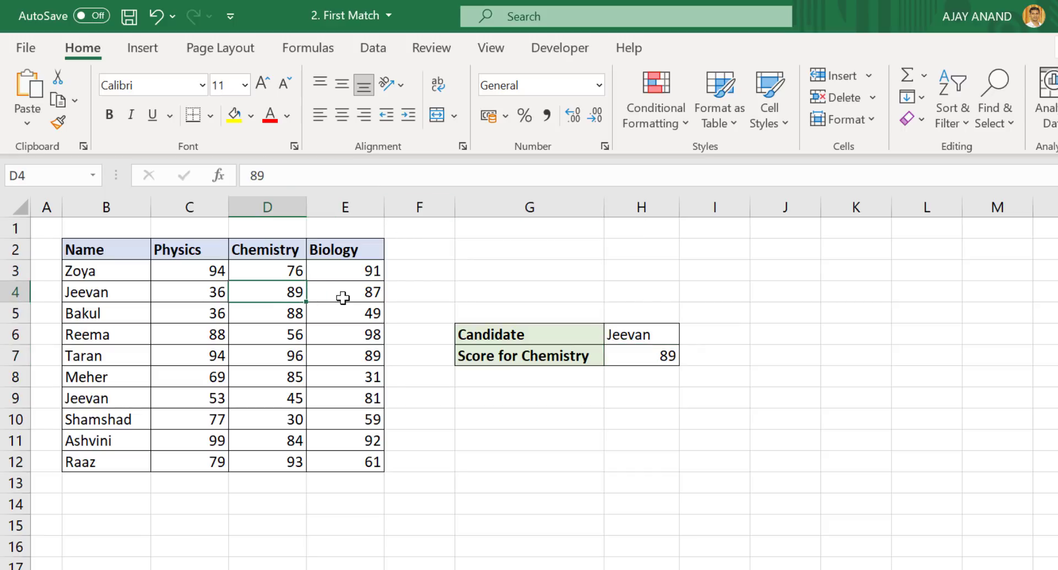
{"action": "type", "text": "63"}
{"action": "key", "text": "Return"}
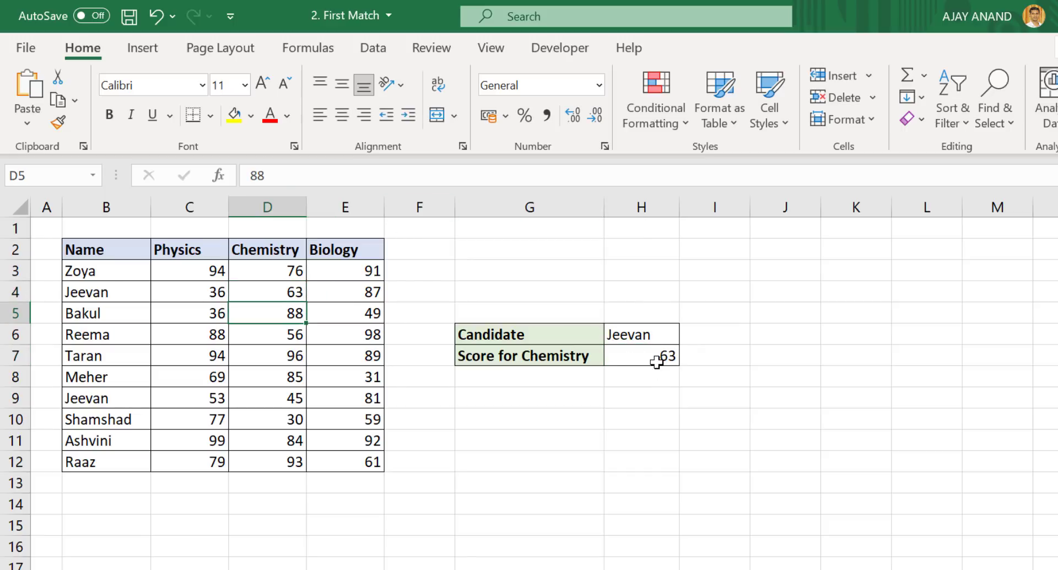
Append 1 to the candidate name in B4 so it no longer matches the lookup candidate
{"action": "left_click", "coordinate": [121, 292]}
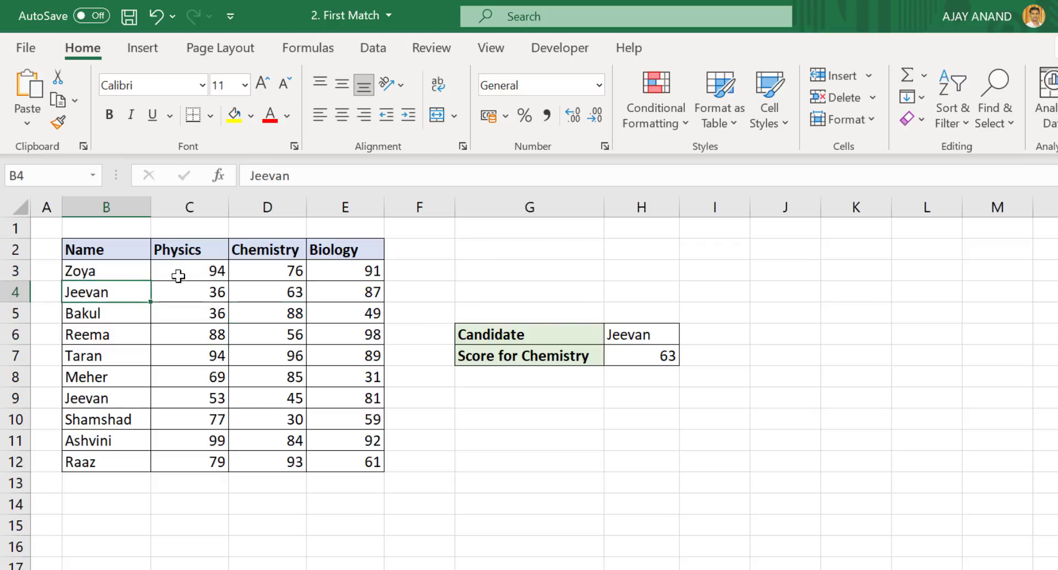
{"action": "left_click", "coordinate": [305, 176]}
{"action": "type", "text": "1"}
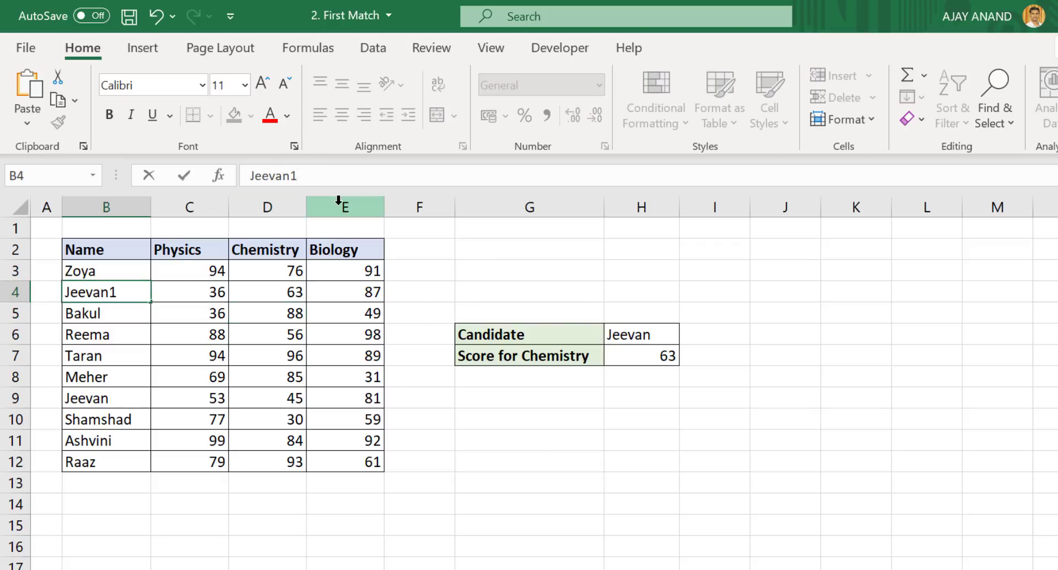
{"action": "key", "text": "Return"}
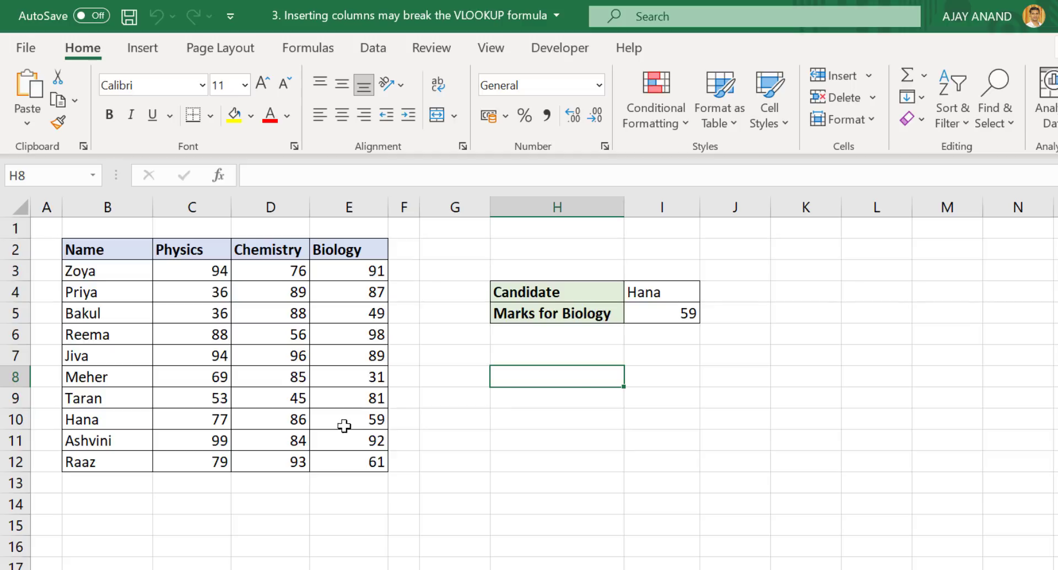
Check the Marks for Biology formula in I5 and replace the candidate in I4 with the name listed in B6
{"action": "left_click", "coordinate": [639, 313]}
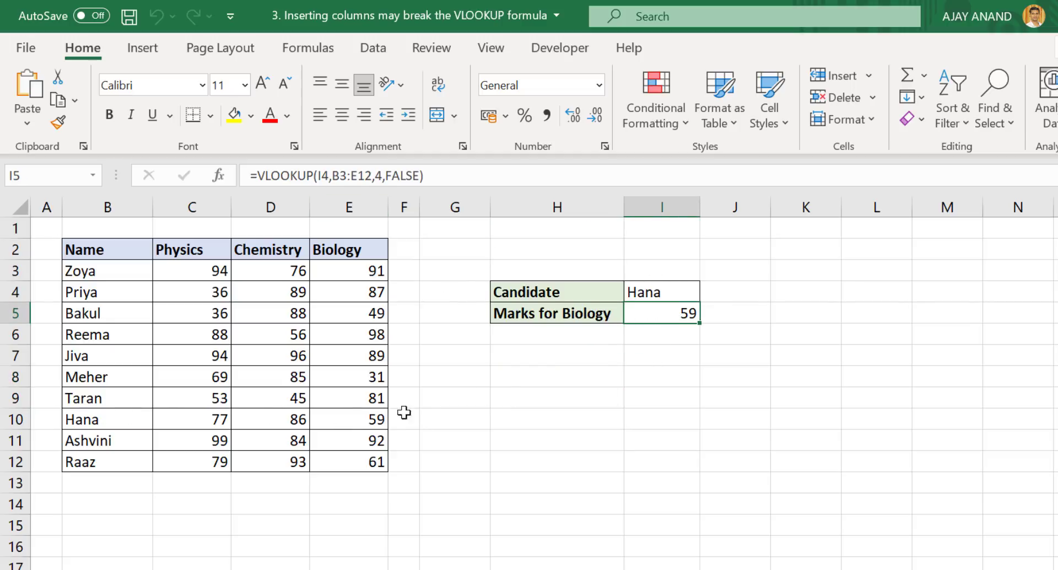
{"action": "left_click", "coordinate": [686, 291]}
{"action": "type", "text": "Reema"}
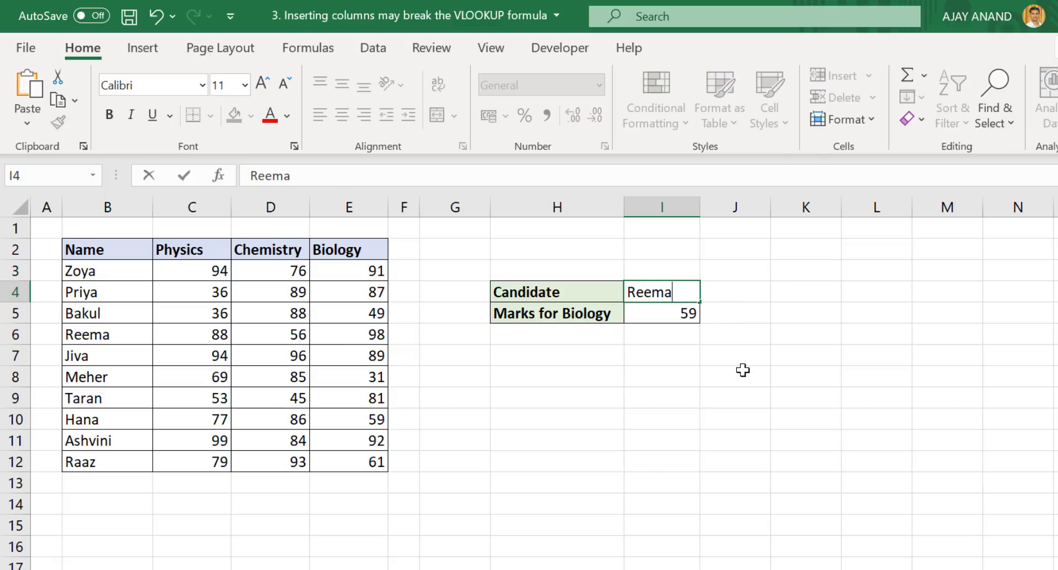
{"action": "key", "text": "Return"}
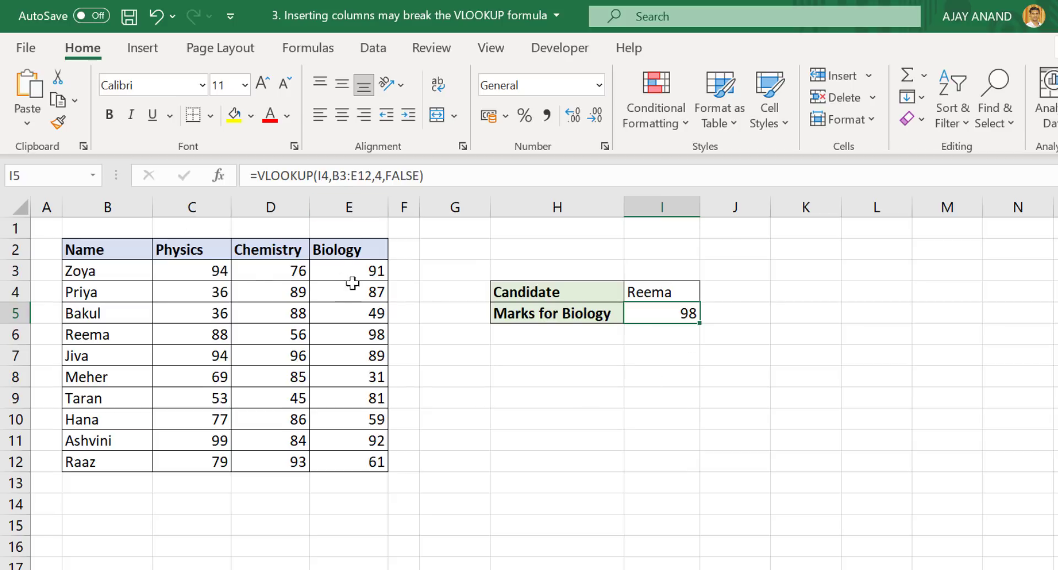
Insert a blank column before the Biology column and check the Marks for Biology formula in J5
{"action": "right_click", "coordinate": [359, 208]}
{"action": "left_click", "coordinate": [422, 373]}
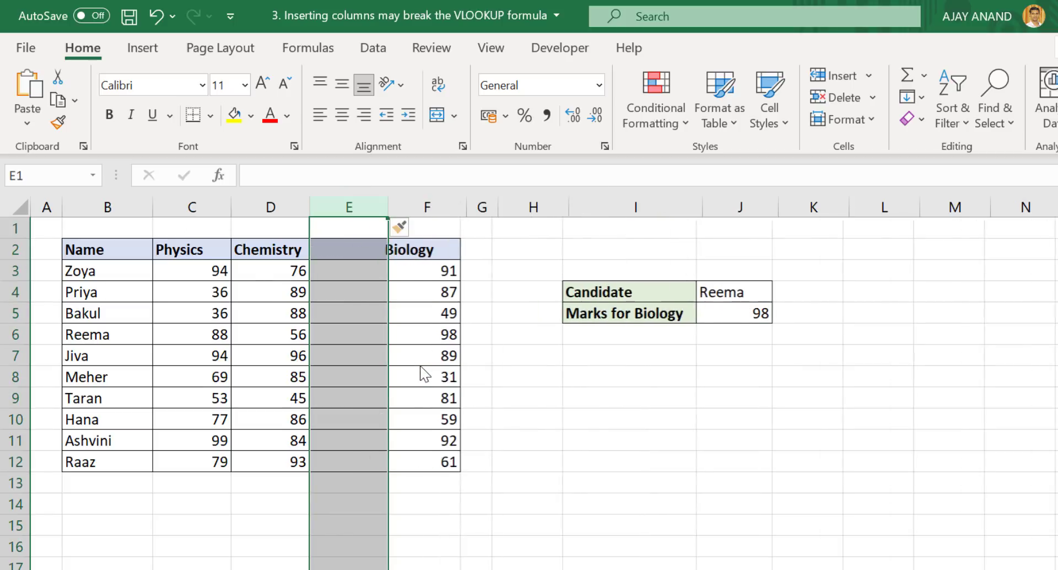
{"action": "left_click", "coordinate": [756, 312]}
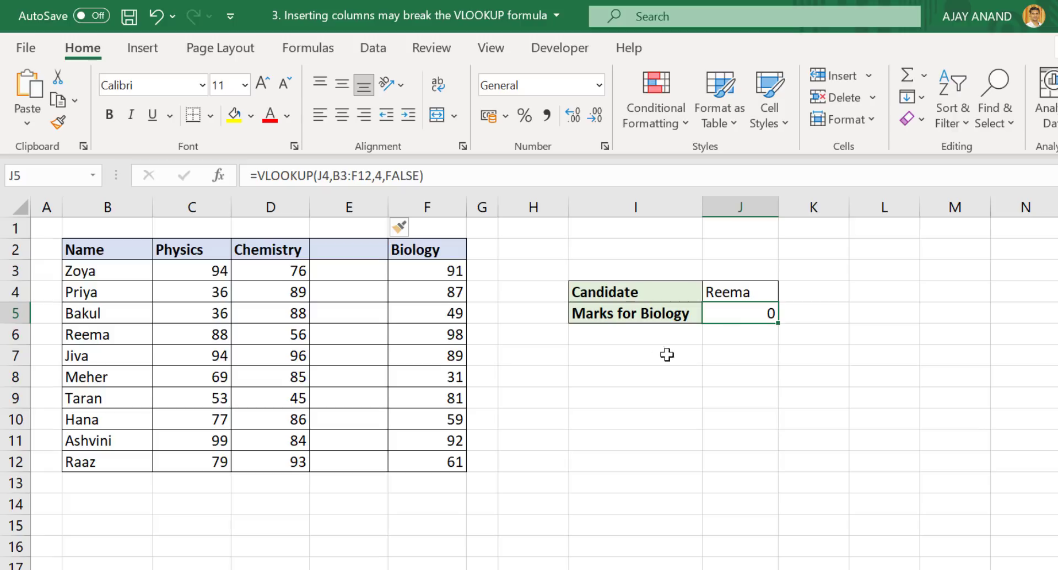
Delete the blank column E between Chemistry and Biology and recheck the Marks for Biology formula
{"action": "right_click", "coordinate": [366, 203]}
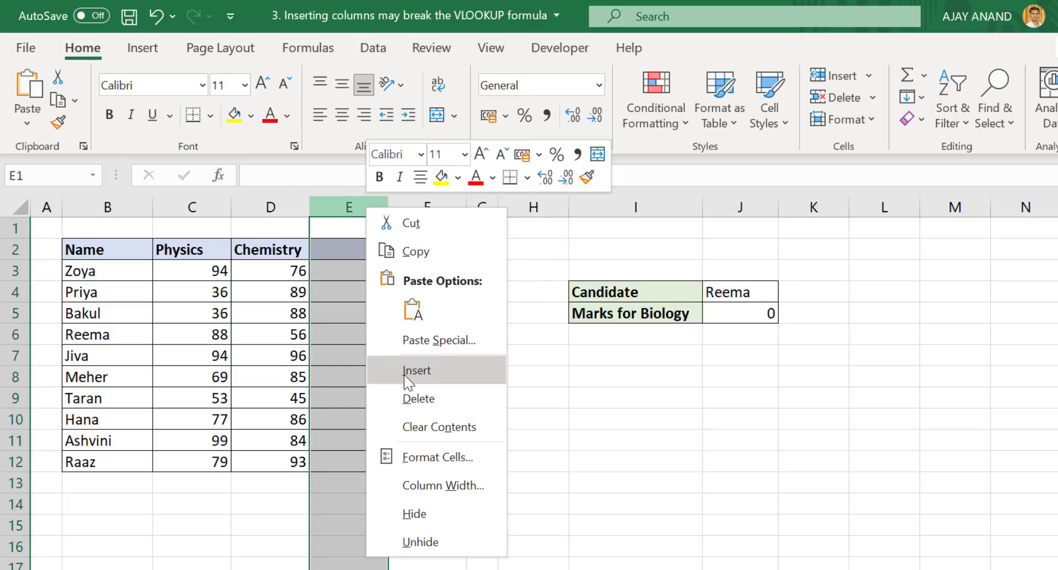
{"action": "left_click", "coordinate": [408, 395]}
{"action": "left_click", "coordinate": [677, 313]}
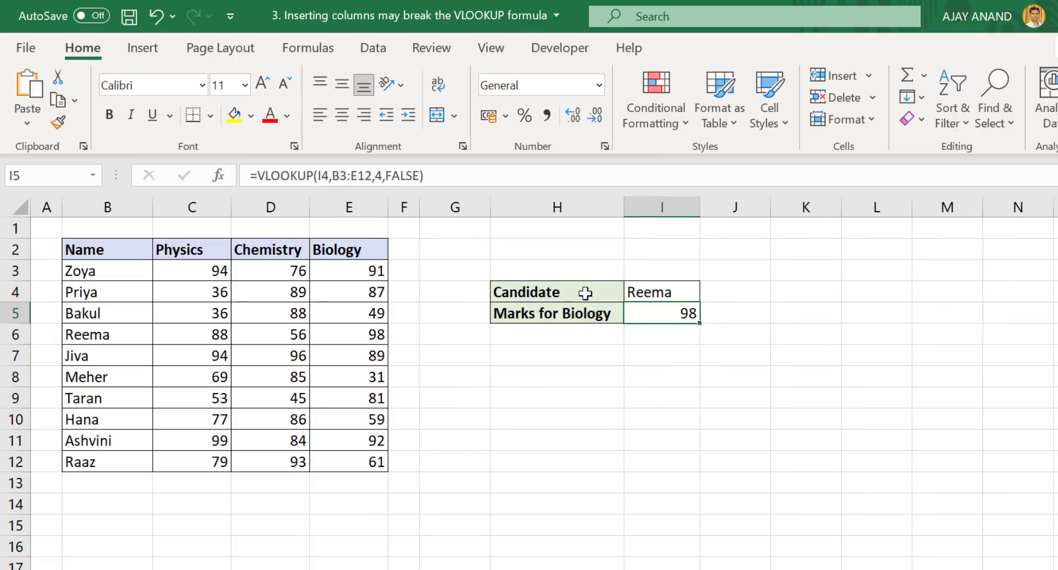
Change the candidate in I4 to the name listed in B4
{"action": "left_click", "coordinate": [639, 296]}
{"action": "type", "text": "Priya"}
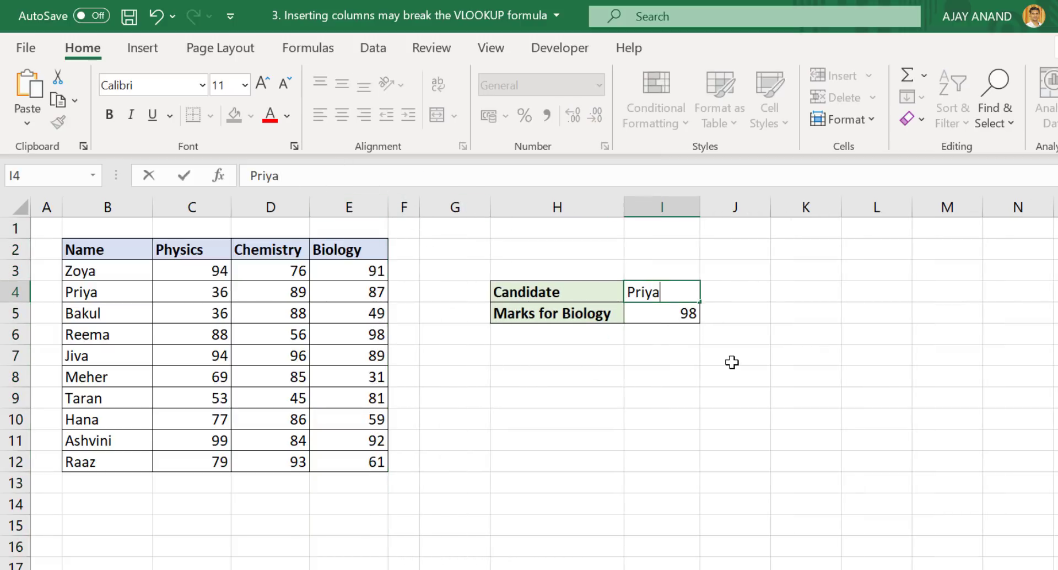
{"action": "key", "text": "Return"}
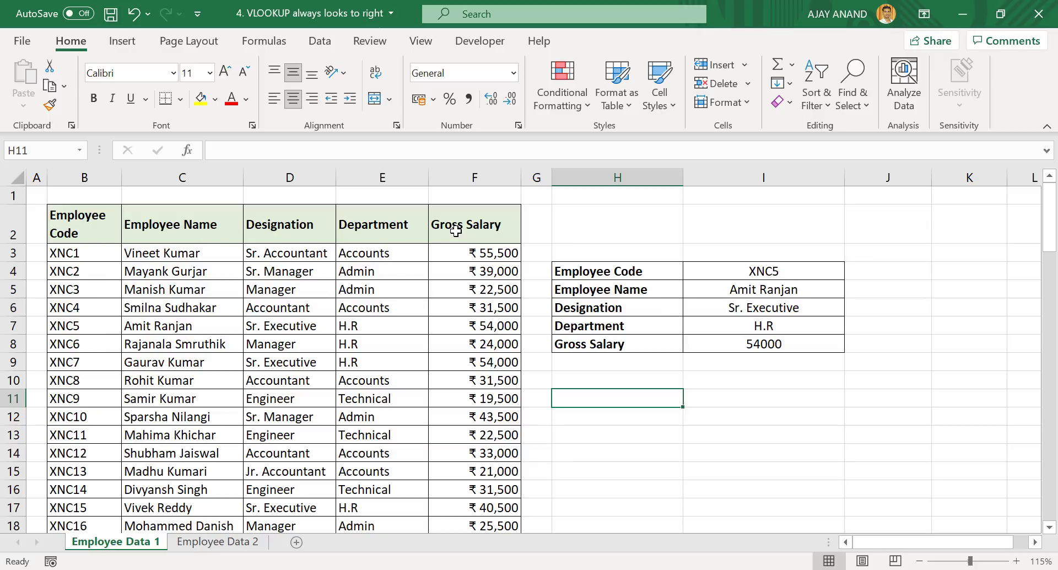
Check the VLOOKUP formulas in I5 and I6, and set the Employee Code in I4 to the code listed in B12
{"action": "left_click", "coordinate": [745, 286]}
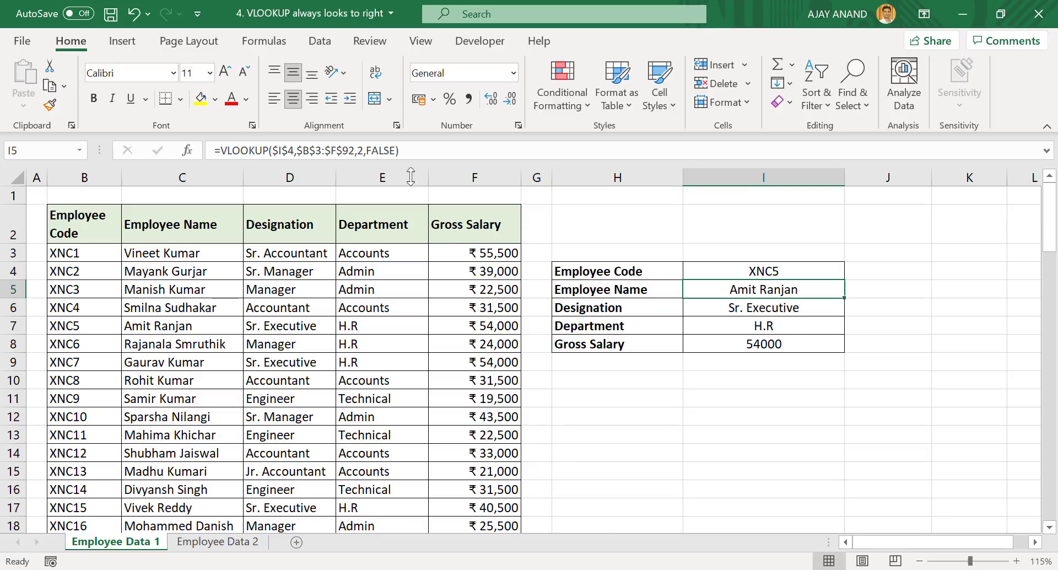
{"action": "left_click", "coordinate": [736, 312]}
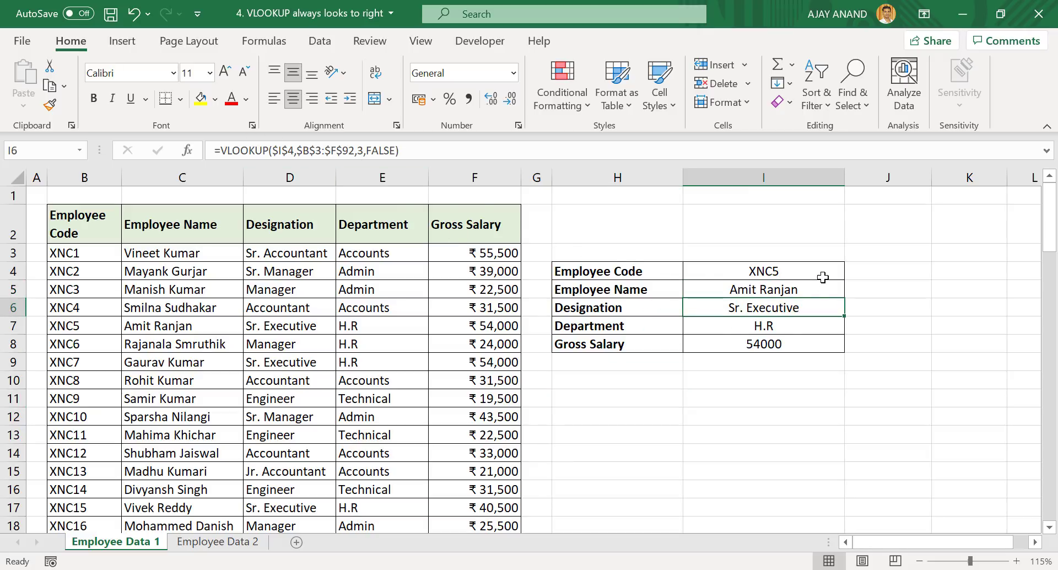
{"action": "left_click", "coordinate": [823, 277]}
{"action": "left_click", "coordinate": [851, 272]}
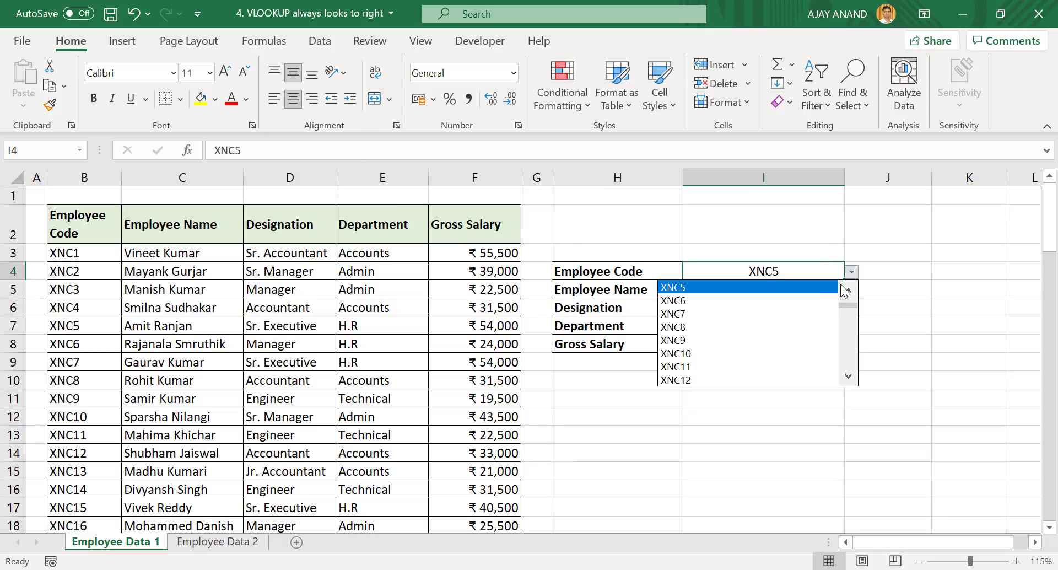
{"action": "left_click", "coordinate": [790, 354]}
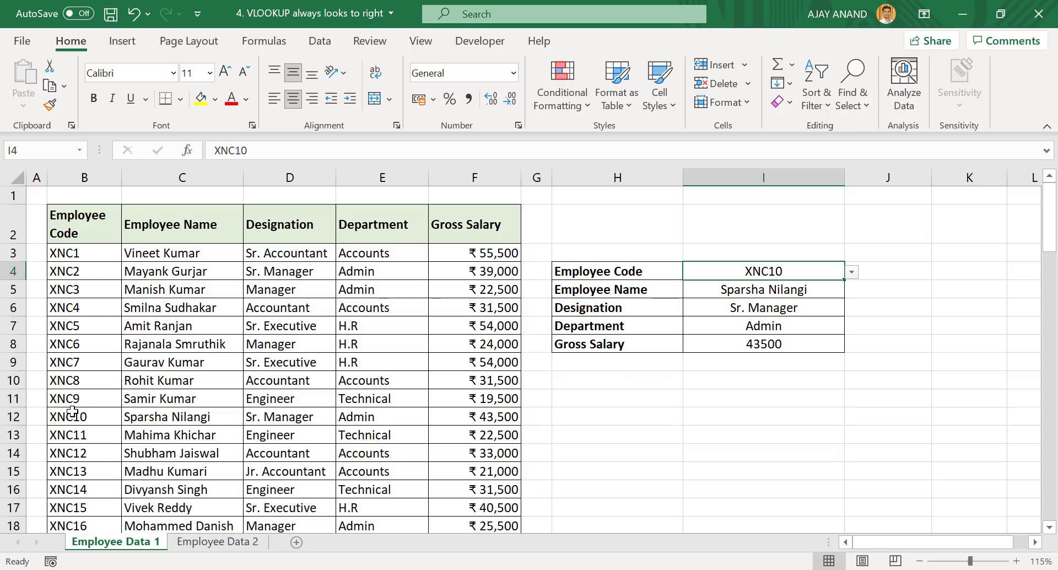
{"action": "left_click_drag", "start_coordinate": [73, 411], "coordinate": [513, 417]}
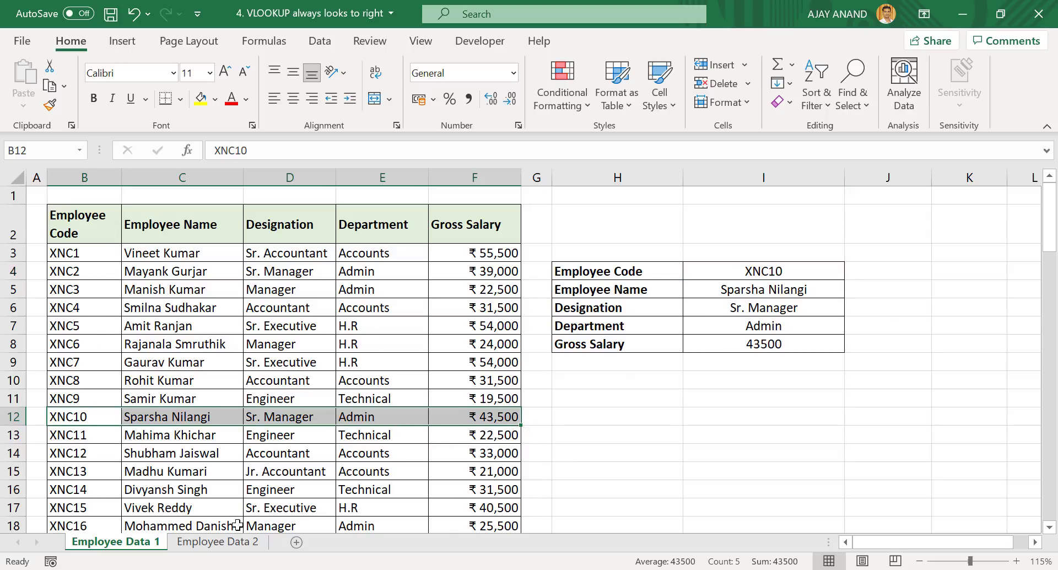
Open the Employee Data 2 sheet and examine the INDEX and MATCH formulas in I5 and I6
{"action": "left_click", "coordinate": [213, 541]}
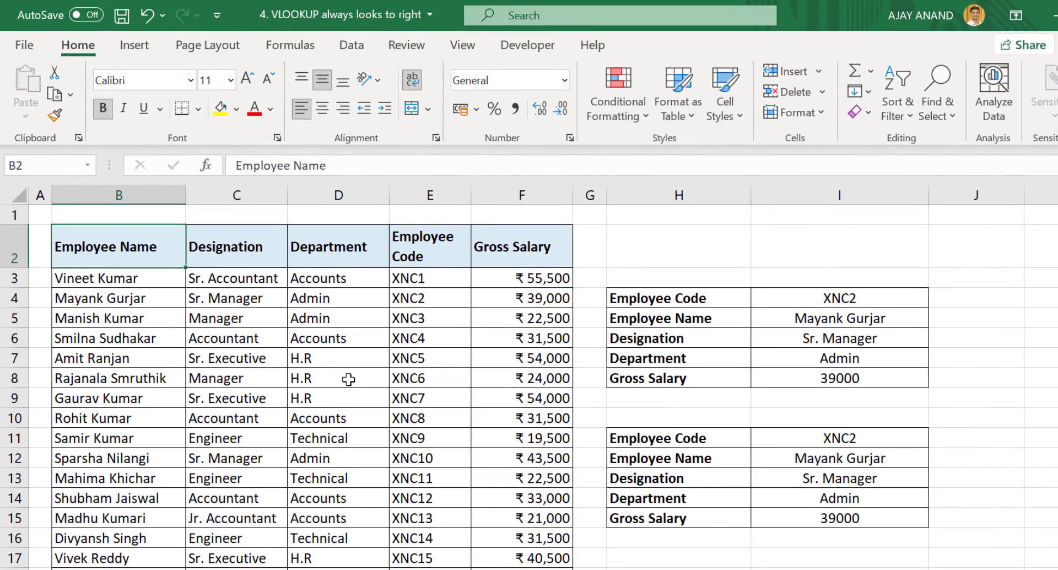
{"action": "left_click", "coordinate": [776, 324]}
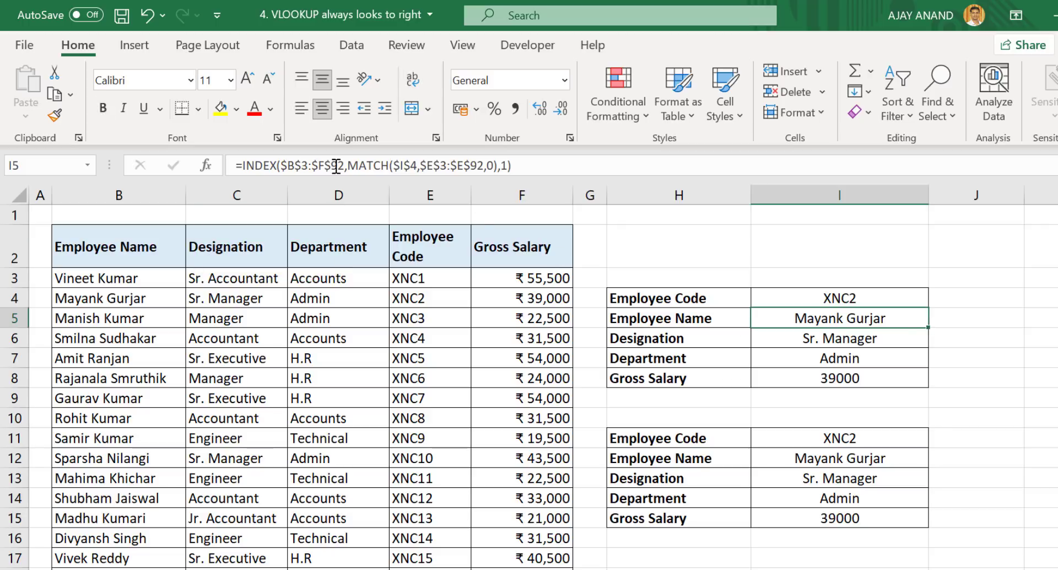
{"action": "left_click", "coordinate": [771, 338]}
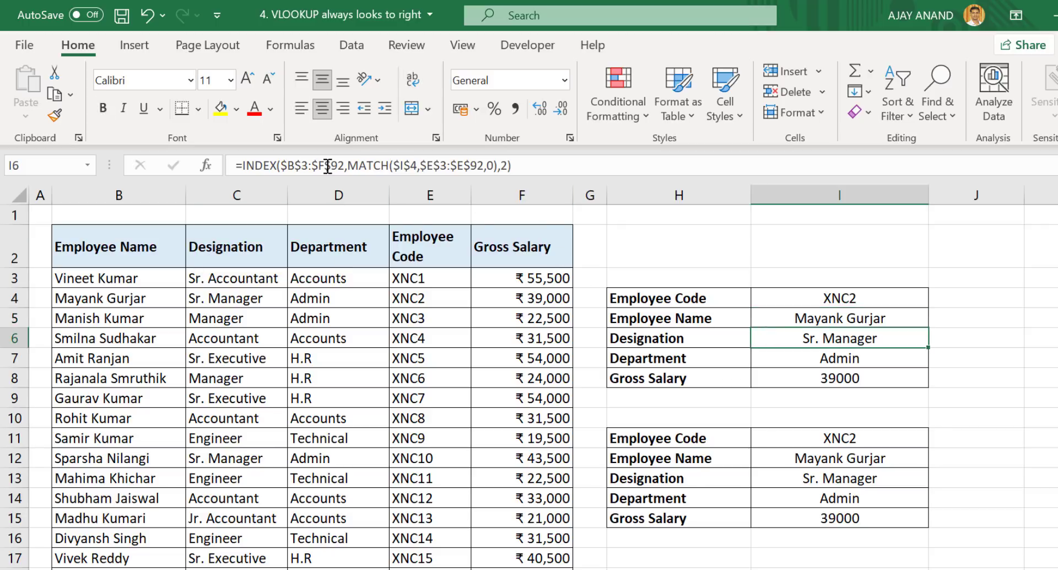
Set the Employee Code in I4 to the code listed in E6 and compare the results with table row B6:F6
{"action": "left_click", "coordinate": [878, 303]}
{"action": "left_click", "coordinate": [935, 299]}
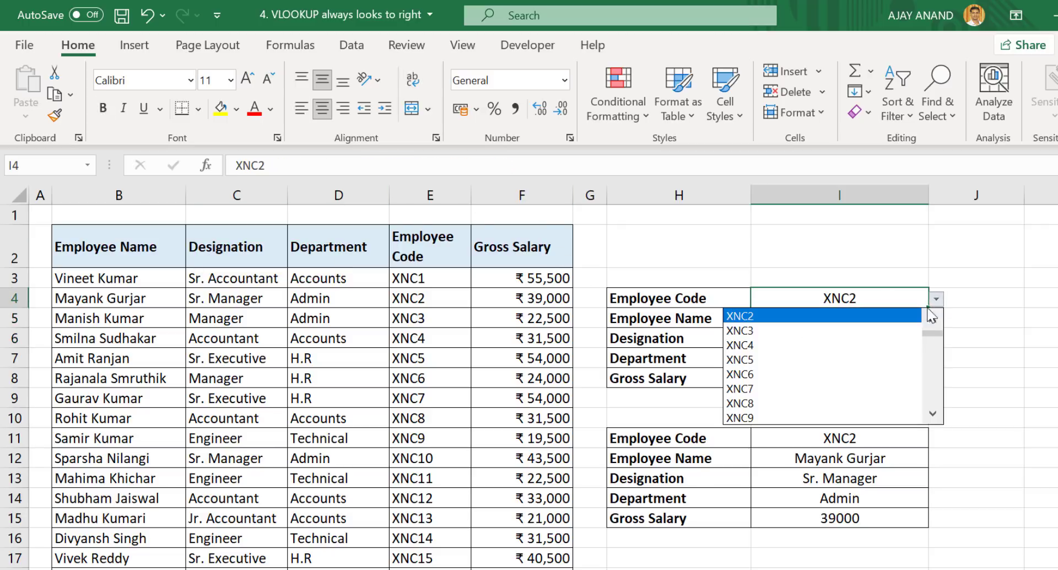
{"action": "left_click", "coordinate": [885, 345]}
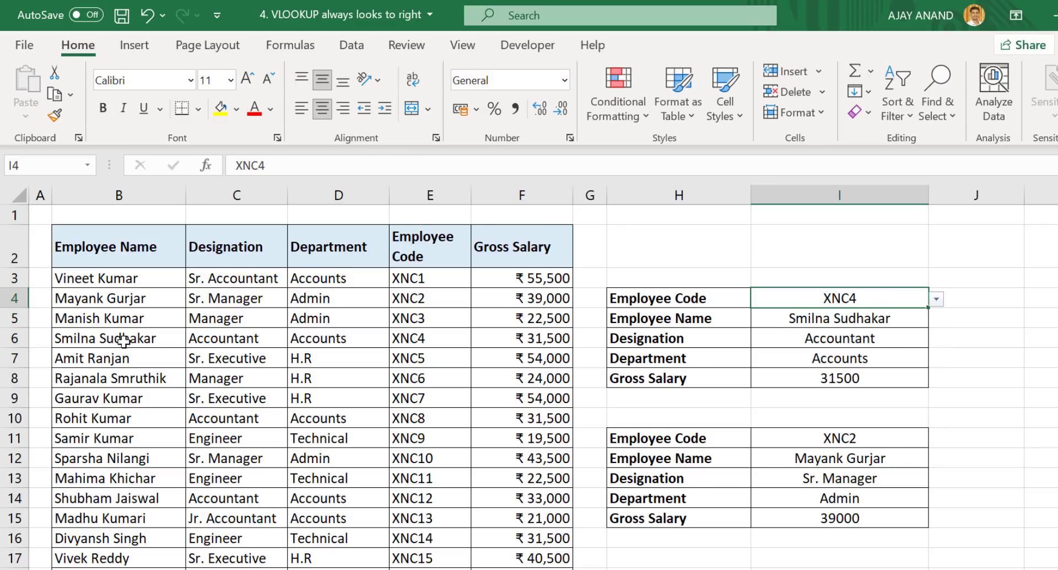
{"action": "left_click_drag", "start_coordinate": [146, 338], "coordinate": [549, 341]}
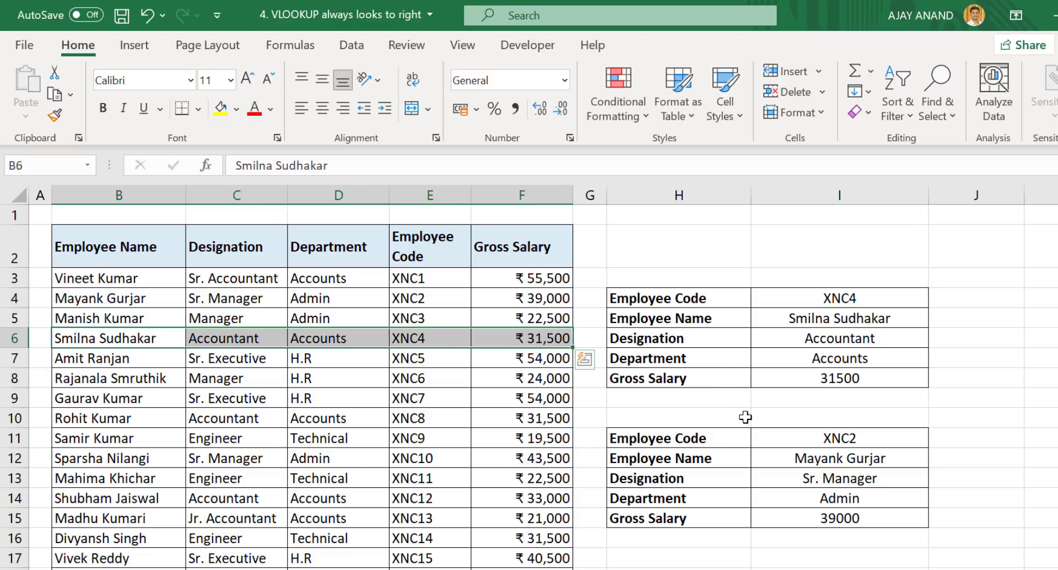
Check the VLOOKUP with CHOOSE formulas in I12 and I13, and set the Employee Code in I11 to the code listed in E6
{"action": "left_click", "coordinate": [793, 459]}
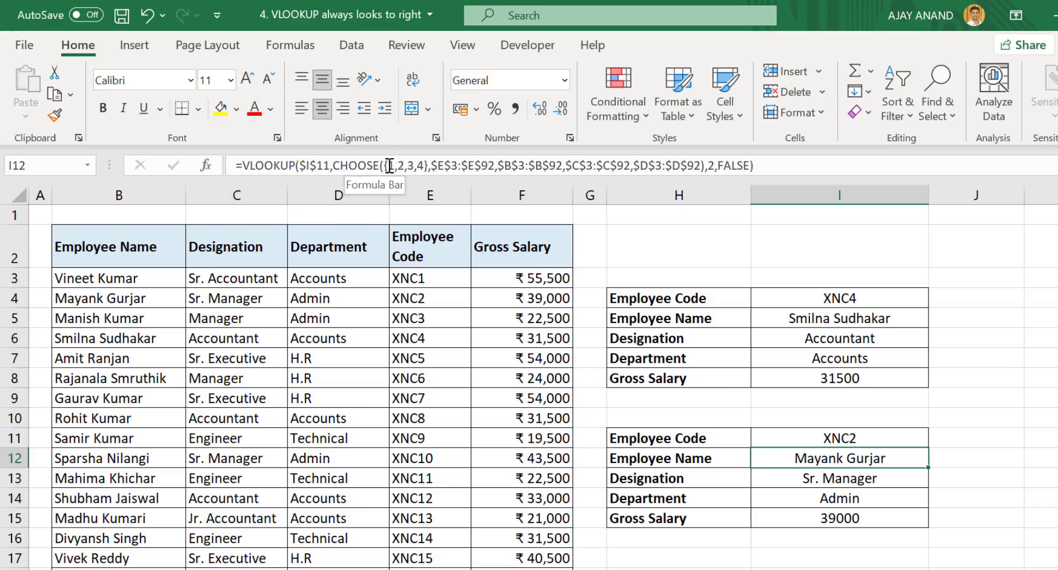
{"action": "left_click", "coordinate": [772, 478]}
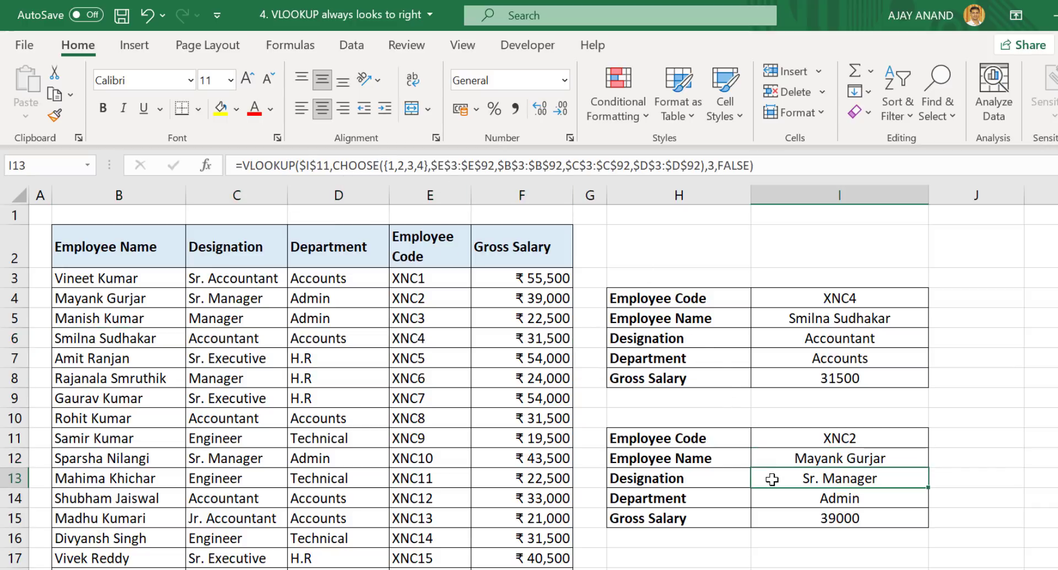
{"action": "left_click", "coordinate": [899, 440]}
{"action": "left_click", "coordinate": [935, 439]}
{"action": "left_click", "coordinate": [857, 485]}
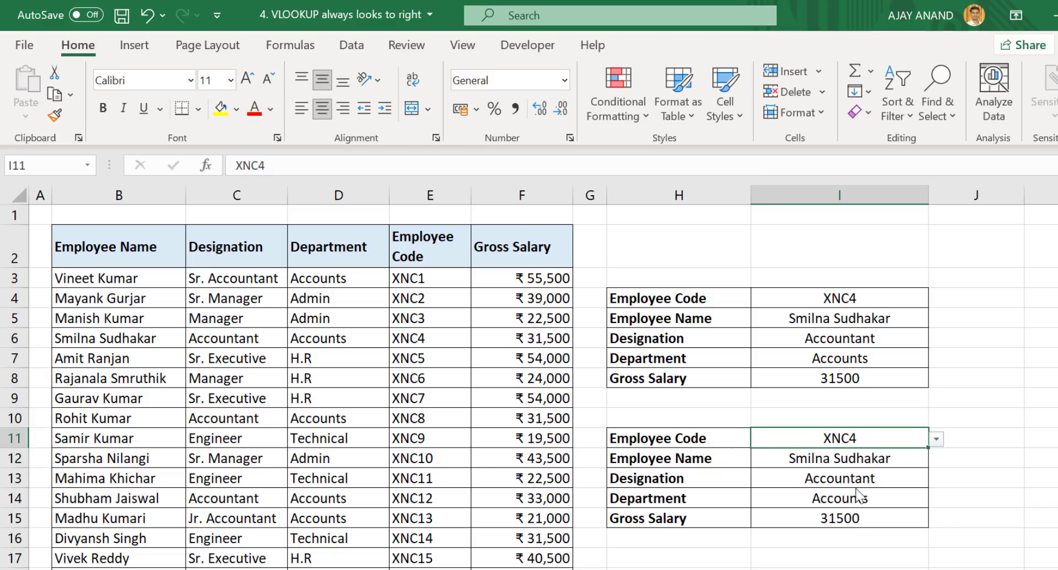
{"action": "left_click_drag", "start_coordinate": [128, 337], "coordinate": [513, 338]}
{"action": "left_click", "coordinate": [774, 460]}
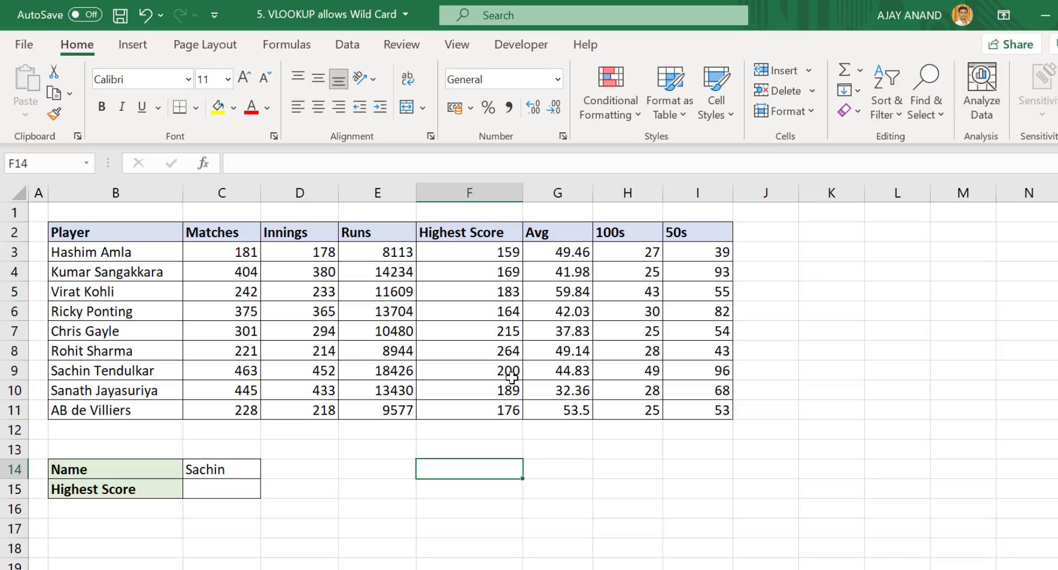
Try an exact-match lookup of the Highest Score in C15 with =VLOOKUP(C14,B3:I11,5,FALSE)
{"action": "left_click", "coordinate": [238, 490]}
{"action": "type", "text": "="}
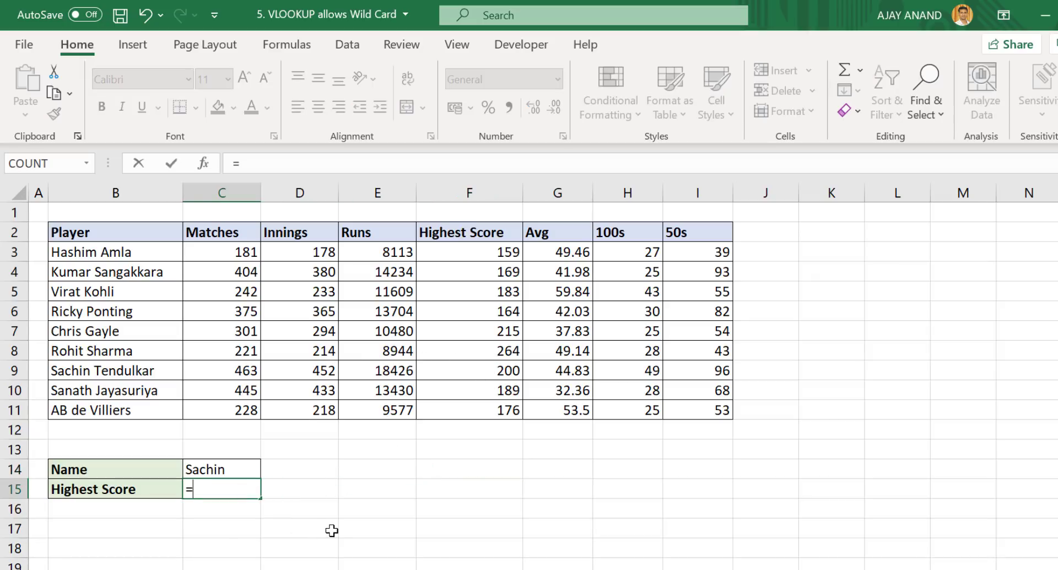
{"action": "type", "text": "vlookup"}
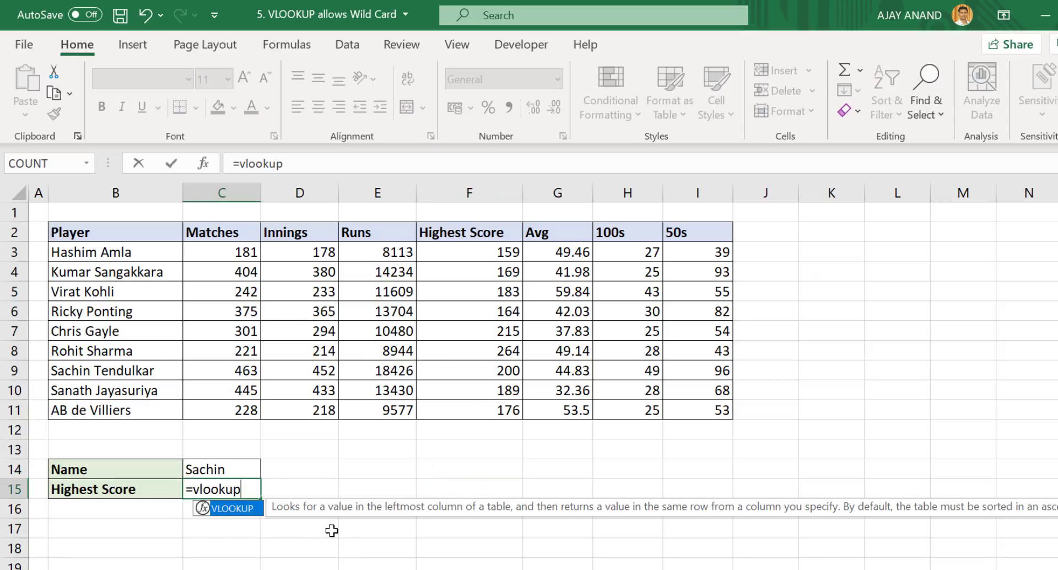
{"action": "type", "text": "("}
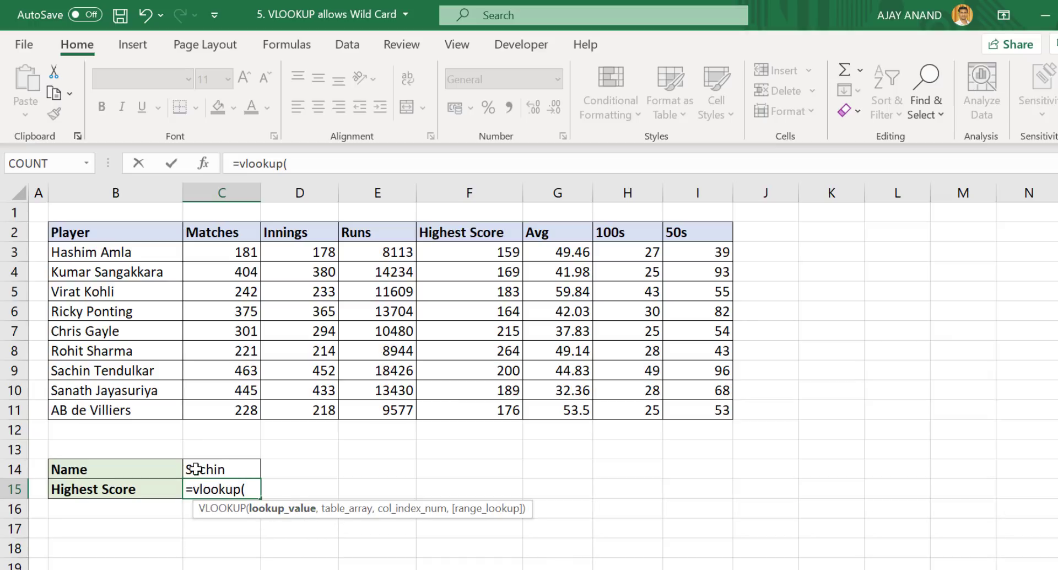
{"action": "left_click", "coordinate": [238, 468]}
{"action": "type", "text": ","}
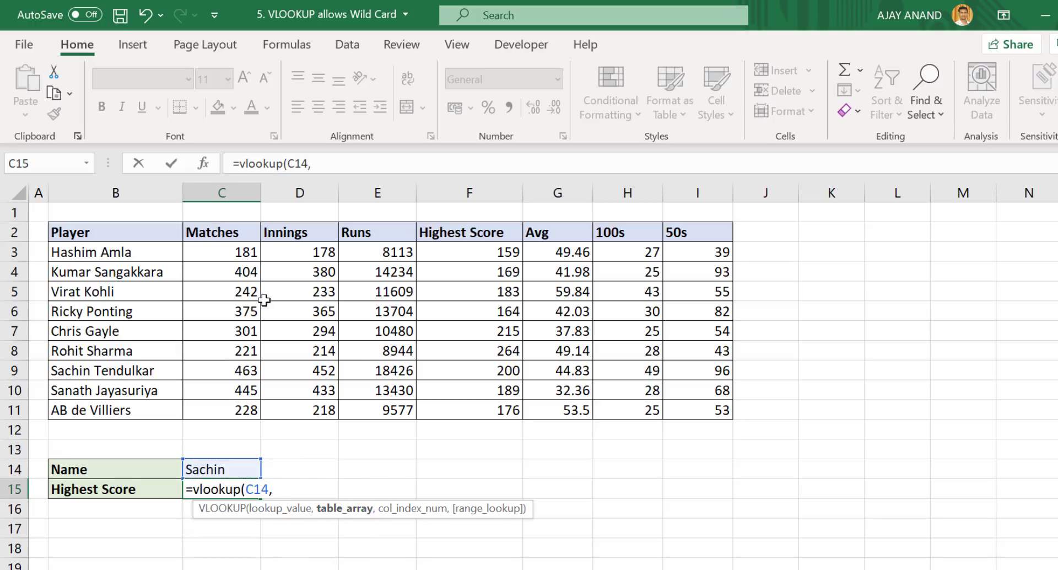
{"action": "left_click_drag", "start_coordinate": [135, 254], "coordinate": [601, 355]}
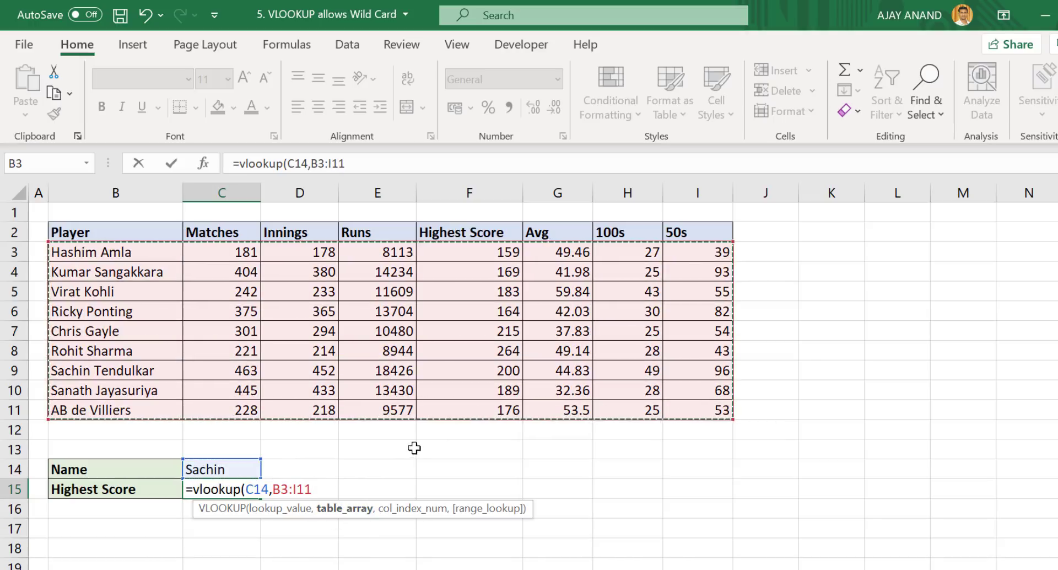
{"action": "type", "text": ",5"}
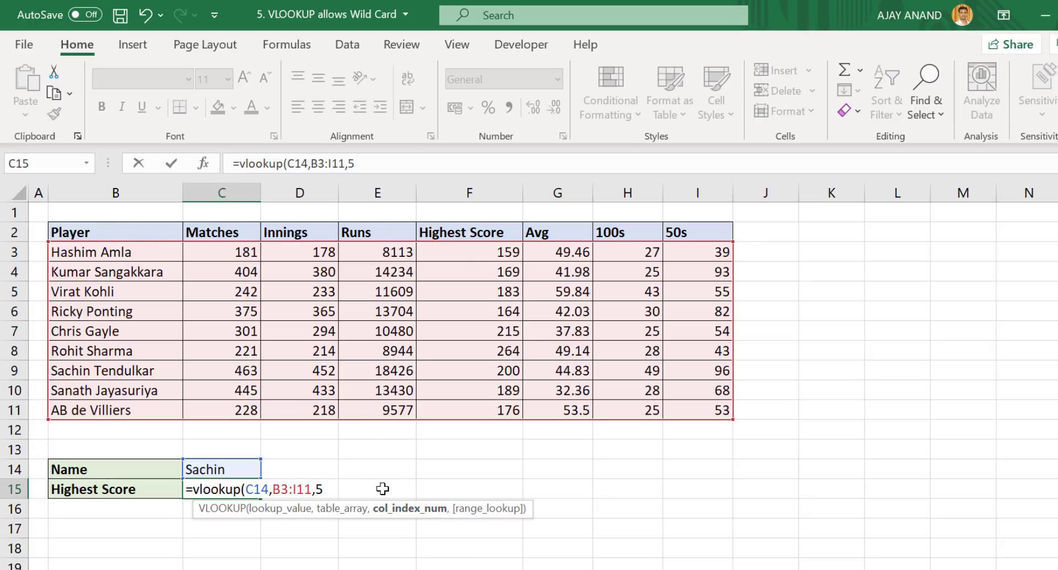
{"action": "type", "text": ","}
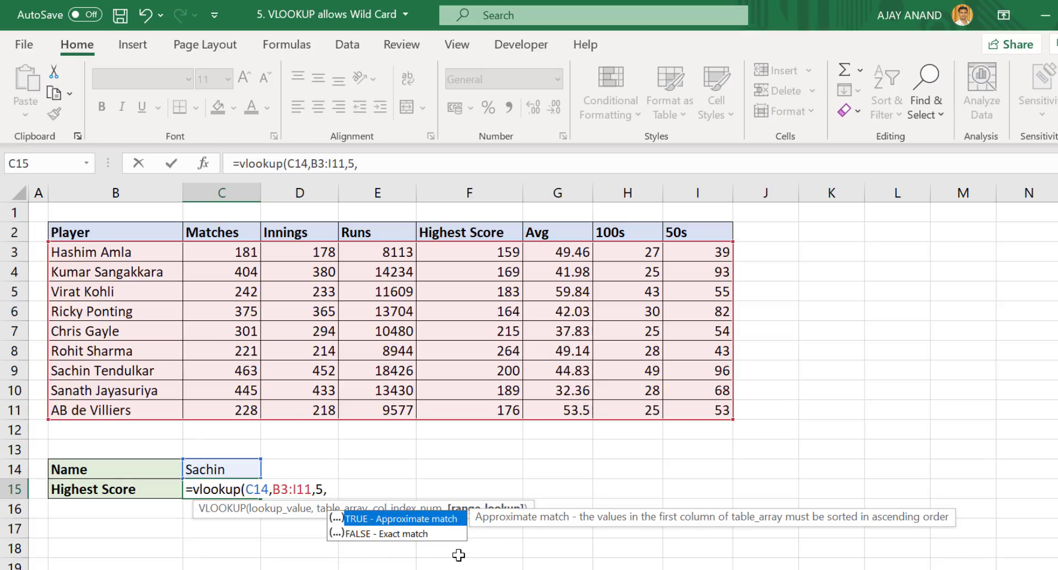
{"action": "type", "text": "false)"}
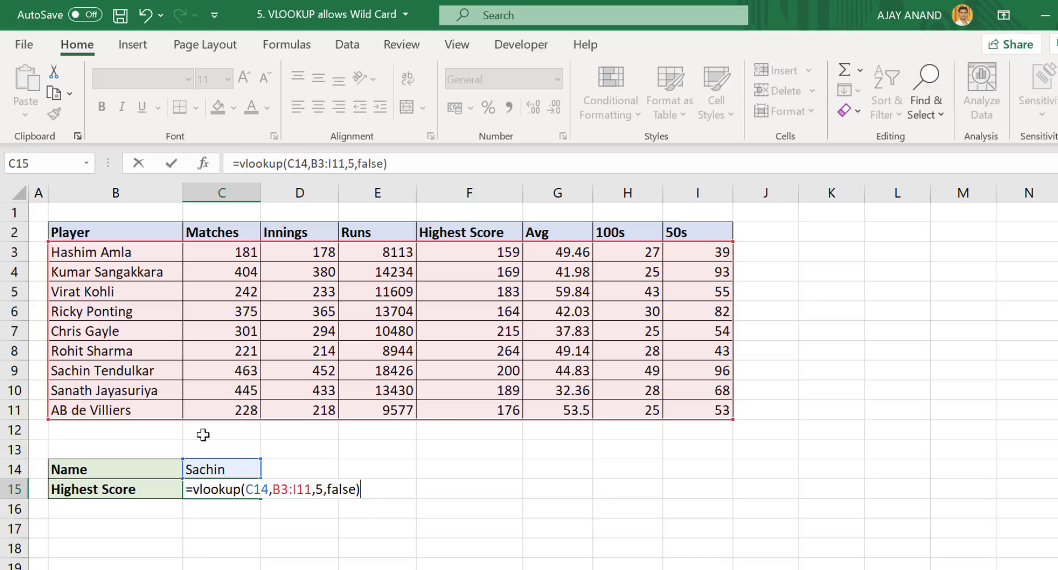
{"action": "key", "text": "Return"}
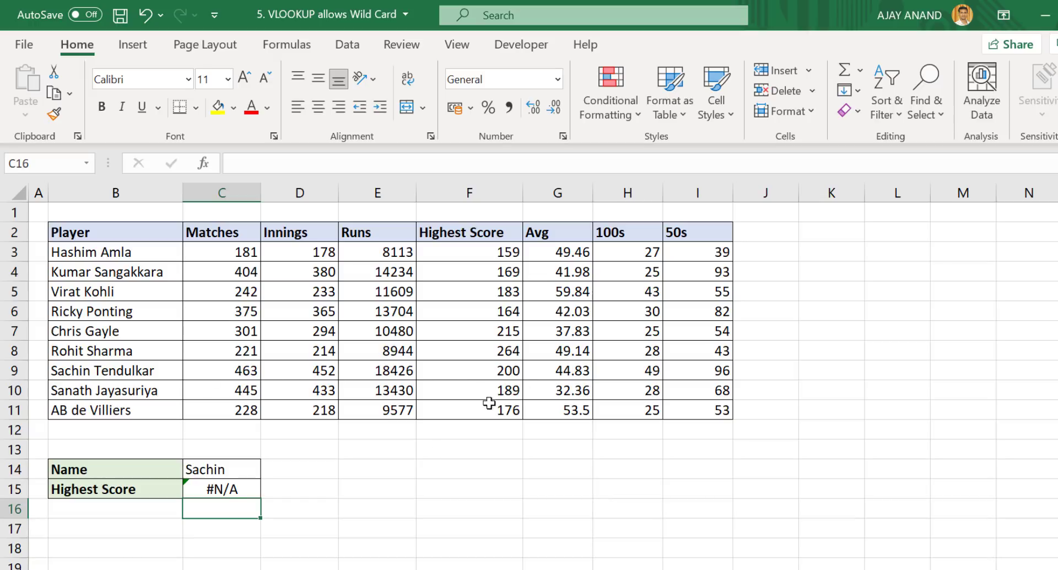
Replace the Highest Score formula in C15 with the wildcard lookup =VLOOKUP("*"&C14&"*",B3:I11,5,FALSE)
{"action": "left_click", "coordinate": [221, 491]}
{"action": "key", "text": "Delete"}
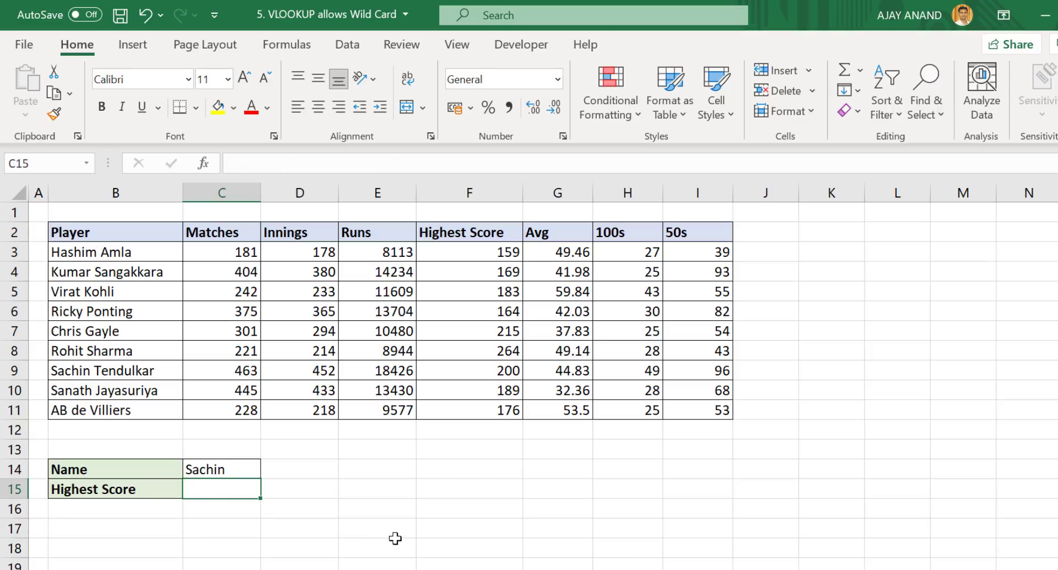
{"action": "type", "text": "=vlo"}
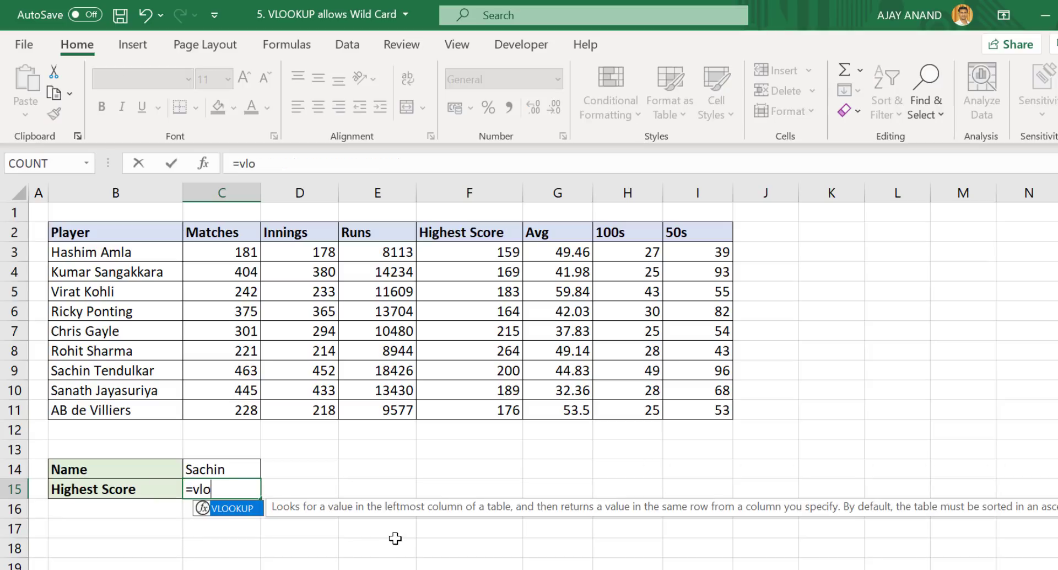
{"action": "type", "text": "okup(\"*\"&"}
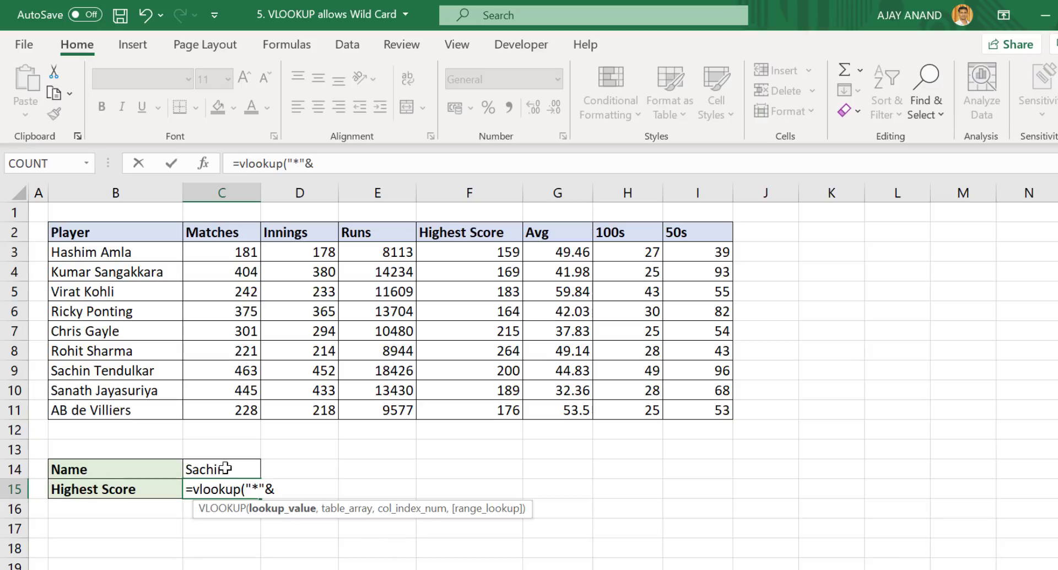
{"action": "left_click", "coordinate": [246, 467]}
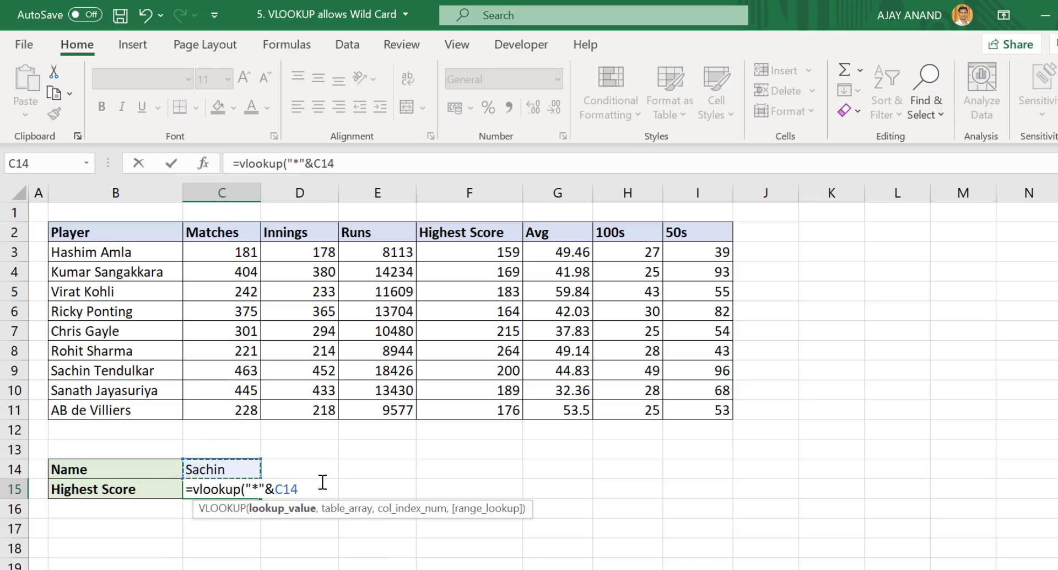
{"action": "type", "text": "&\"*\","}
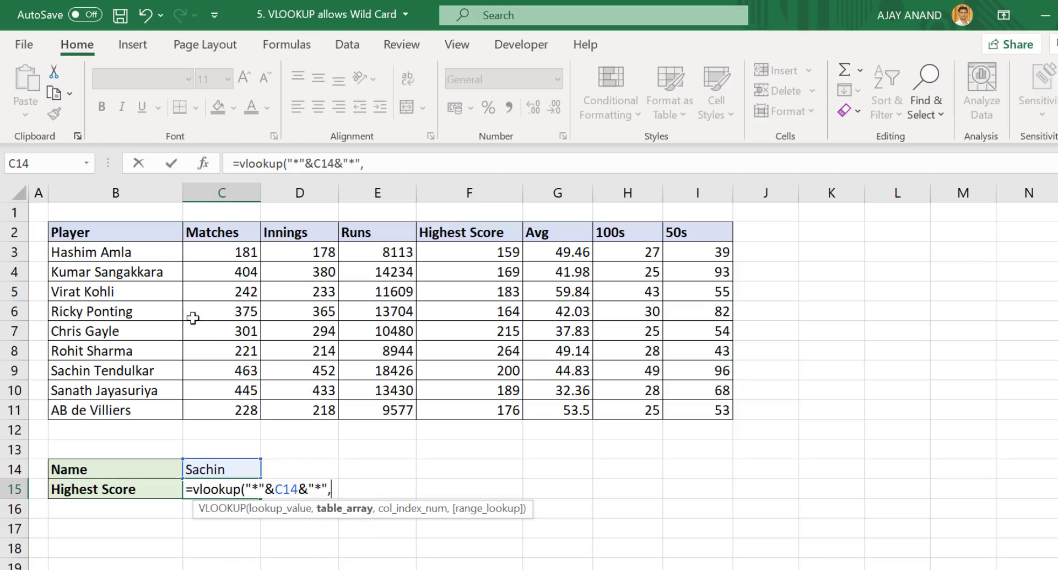
{"action": "left_click", "coordinate": [164, 260]}
{"action": "left_click_drag", "start_coordinate": [164, 260], "coordinate": [689, 410]}
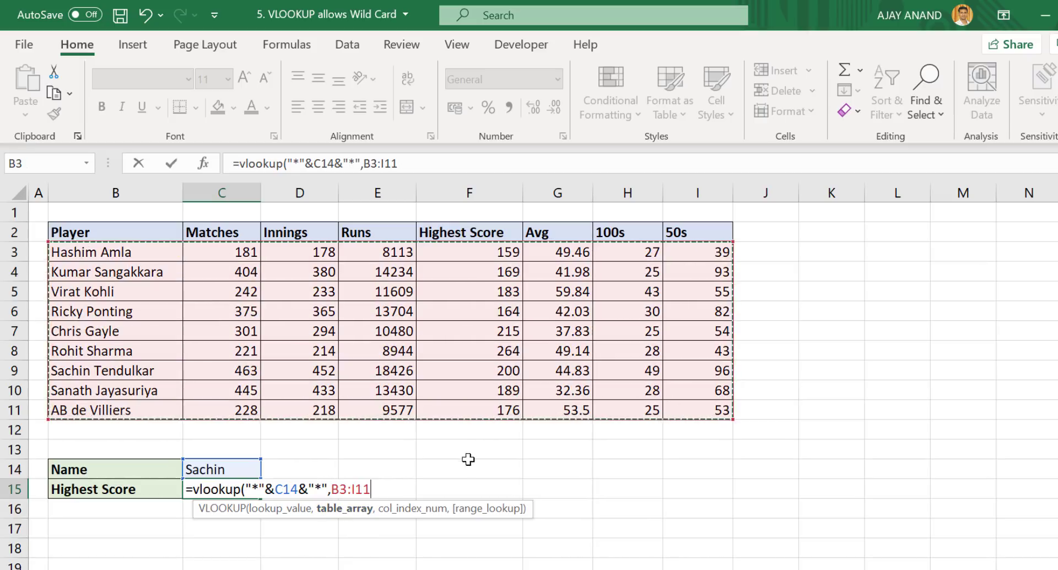
{"action": "type", "text": ","}
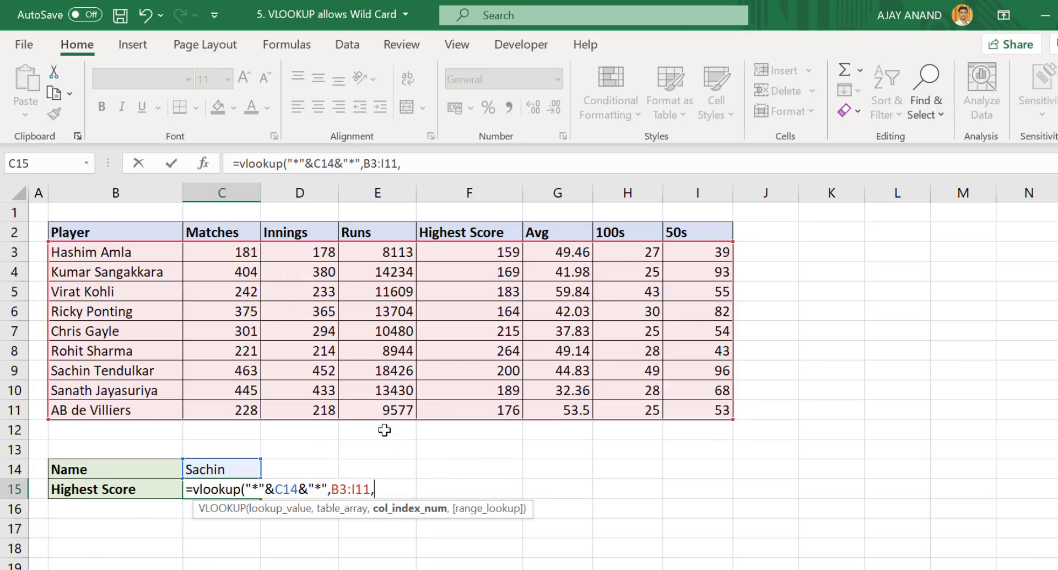
{"action": "type", "text": "5,"}
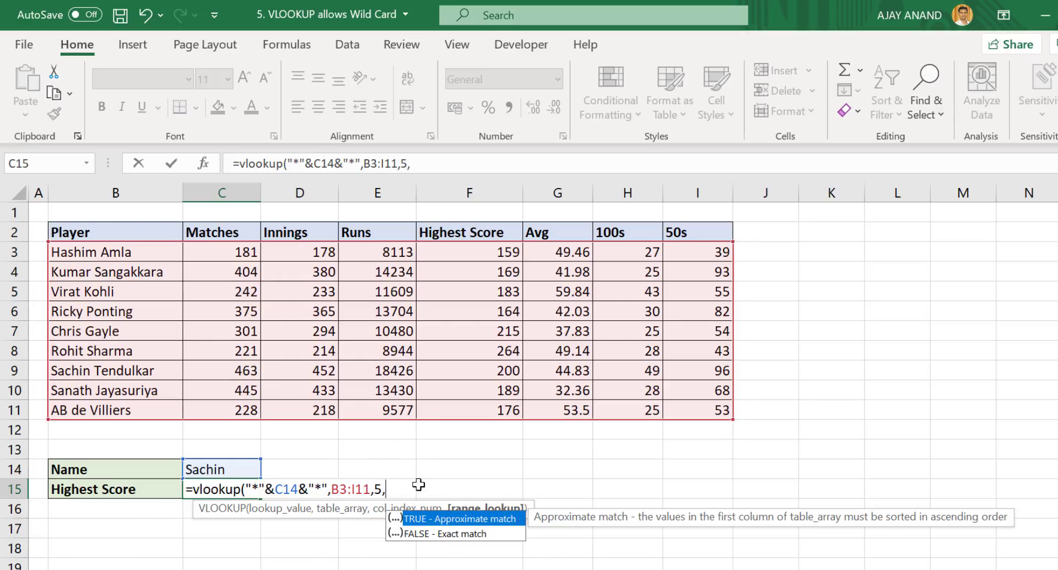
{"action": "double_click", "coordinate": [441, 534]}
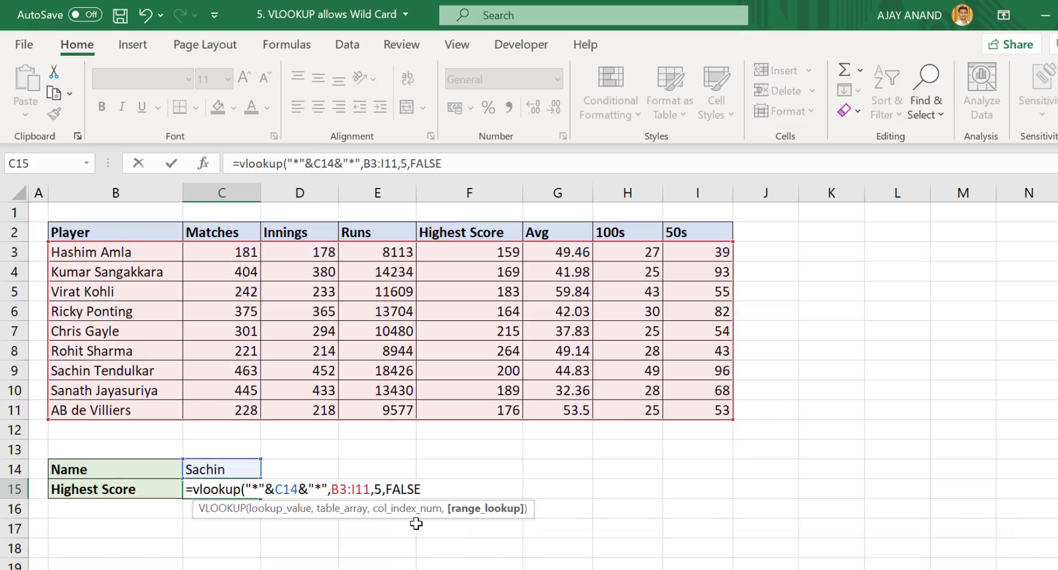
{"action": "type", "text": ")"}
{"action": "key", "text": "Return"}
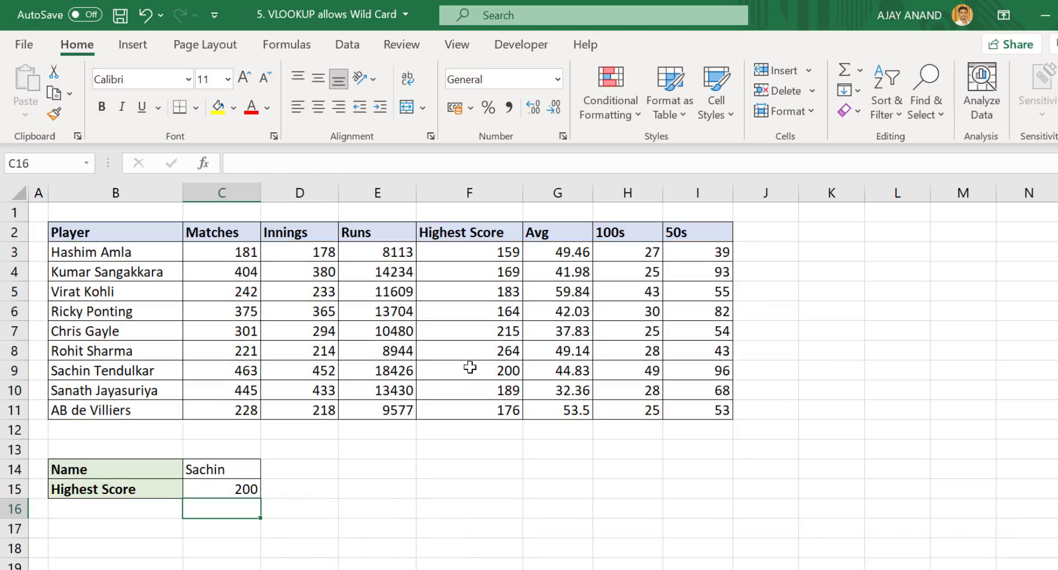
Test the wildcard lookup by entering Kohli and Ponting in turn as the Name in C14
{"action": "left_click", "coordinate": [230, 470]}
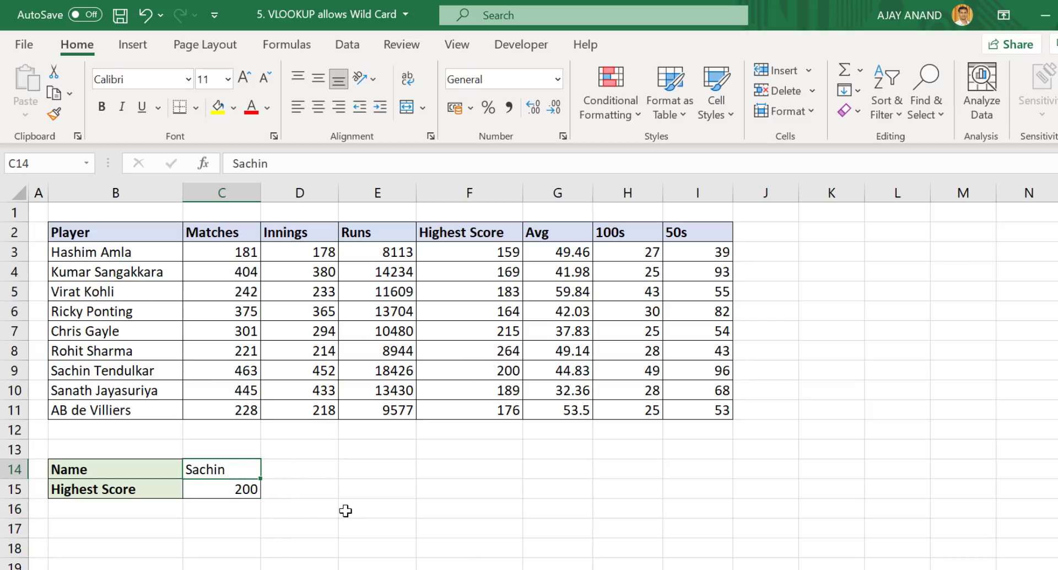
{"action": "type", "text": "Kohli"}
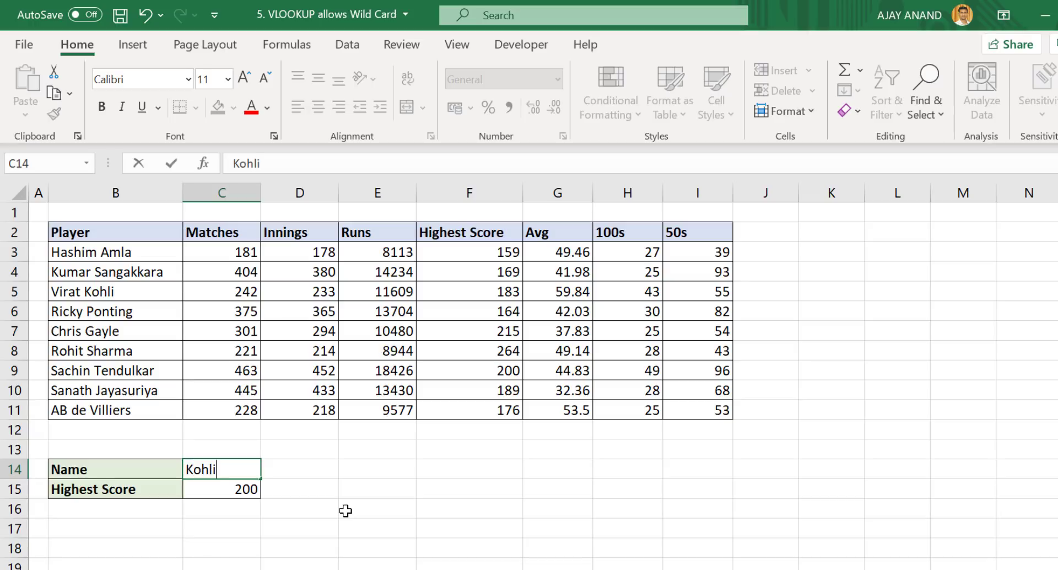
{"action": "key", "text": "Return"}
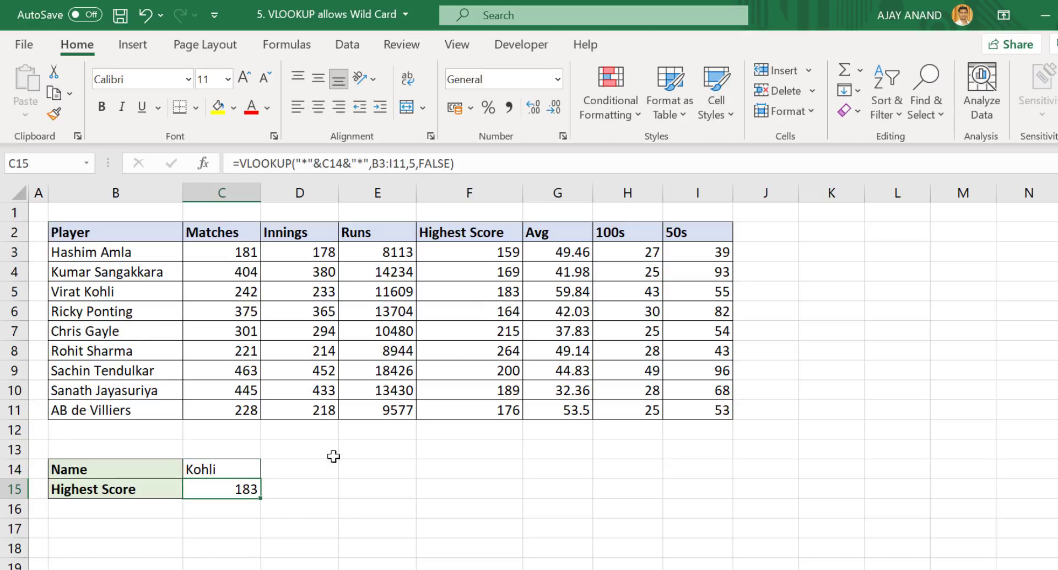
{"action": "left_click", "coordinate": [230, 463]}
{"action": "type", "text": "Po"}
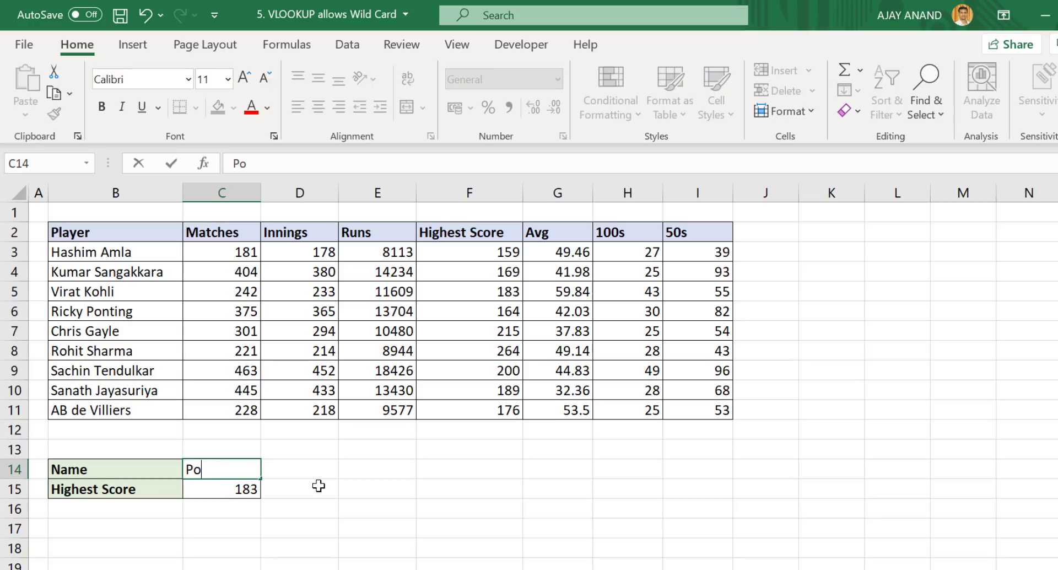
{"action": "type", "text": "nting"}
{"action": "key", "text": "Return"}
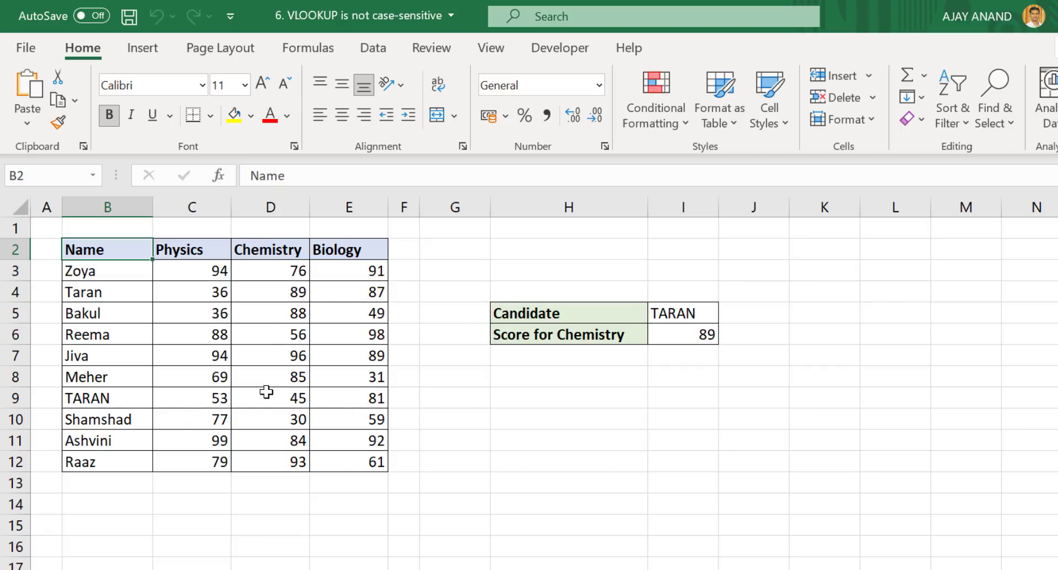
Examine the VLOOKUP formula in I6 and the cells it references for the candidate's Chemistry score
{"action": "left_click", "coordinate": [690, 336]}
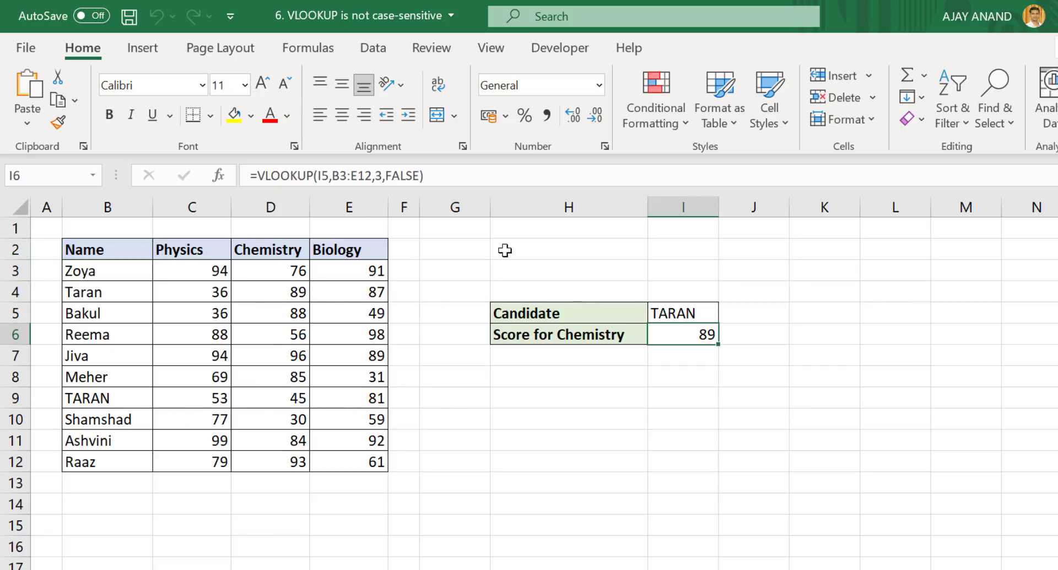
{"action": "left_click", "coordinate": [444, 177]}
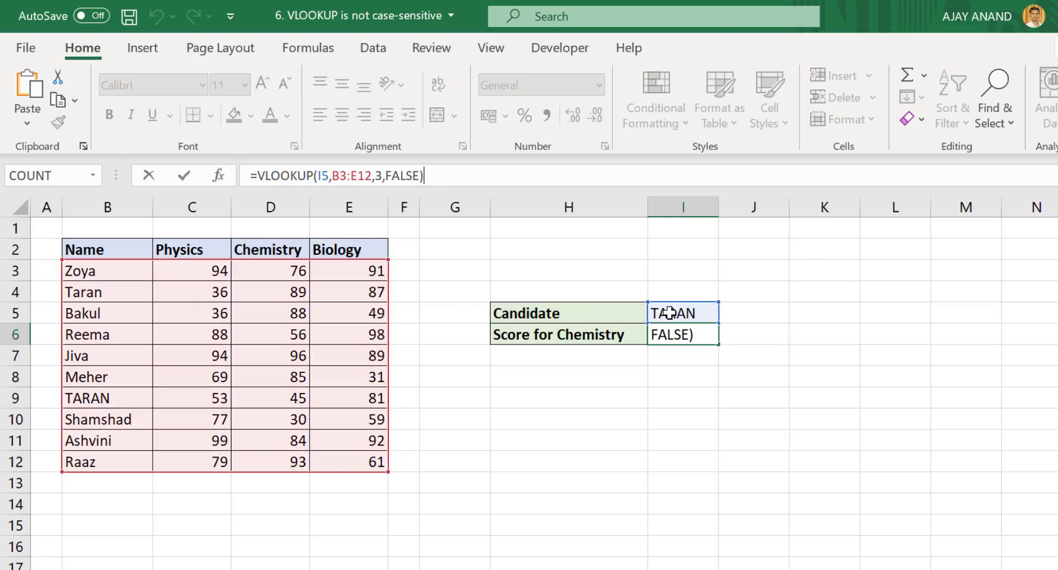
{"action": "key", "text": "ctrl+Return"}
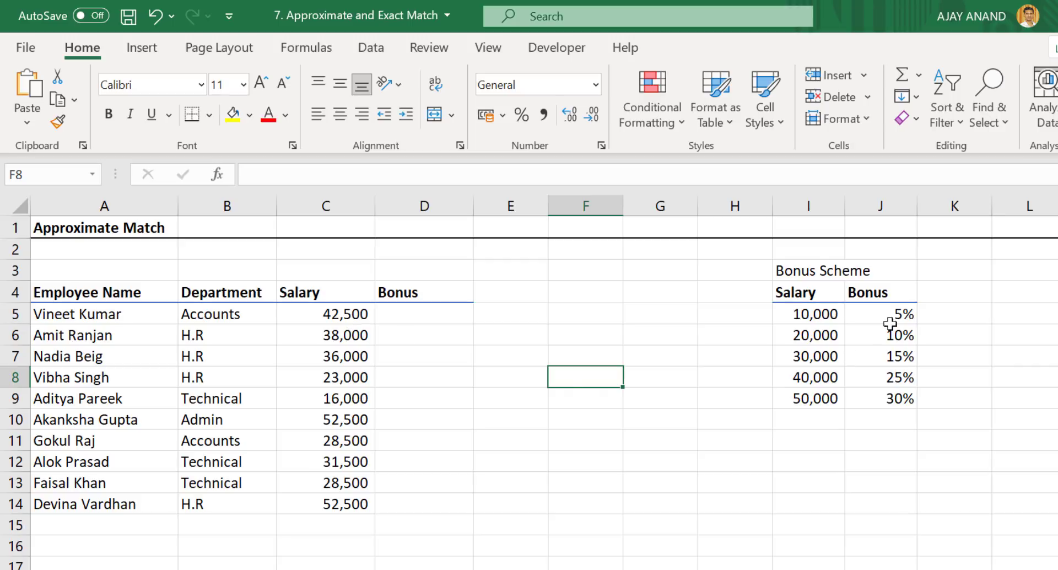
Fill the Bonus cells D5:D14 with the approximate-match formula =VLOOKUP(C5,$I$5:$J$9,2,TRUE)
{"action": "left_click", "coordinate": [425, 319]}
{"action": "type", "text": "=vlookup"}
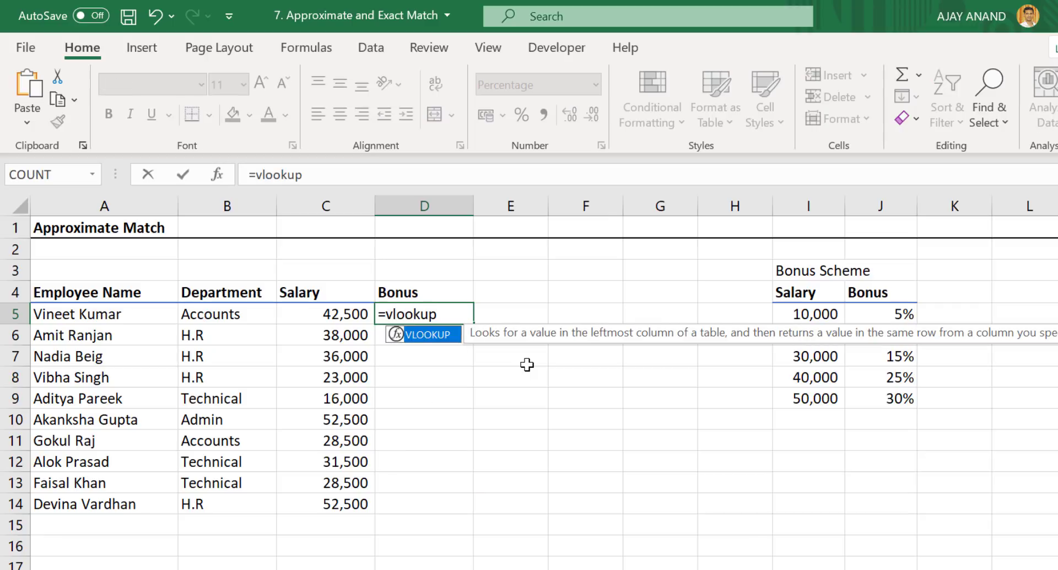
{"action": "type", "text": "("}
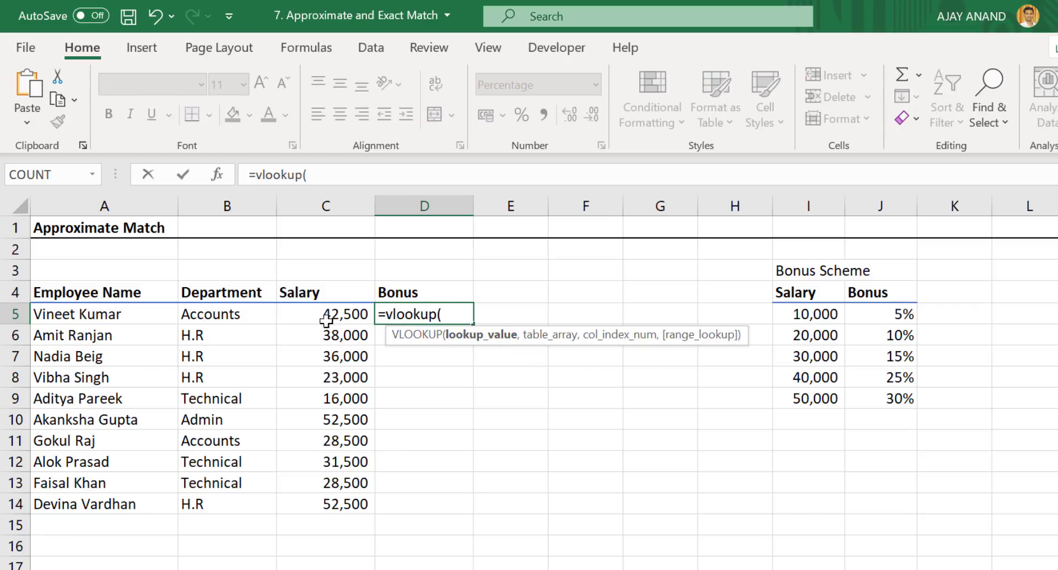
{"action": "left_click", "coordinate": [308, 312]}
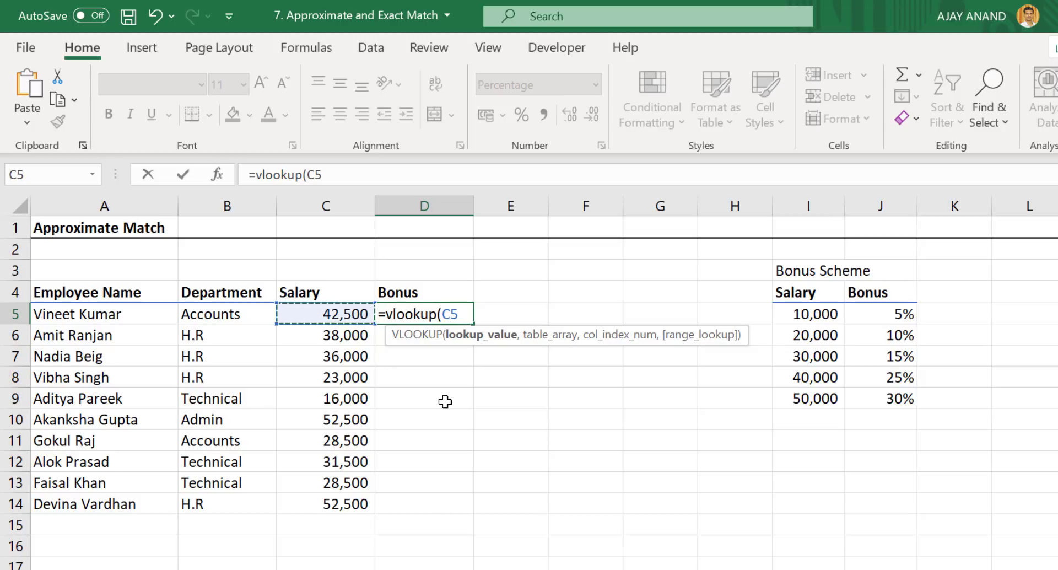
{"action": "type", "text": ","}
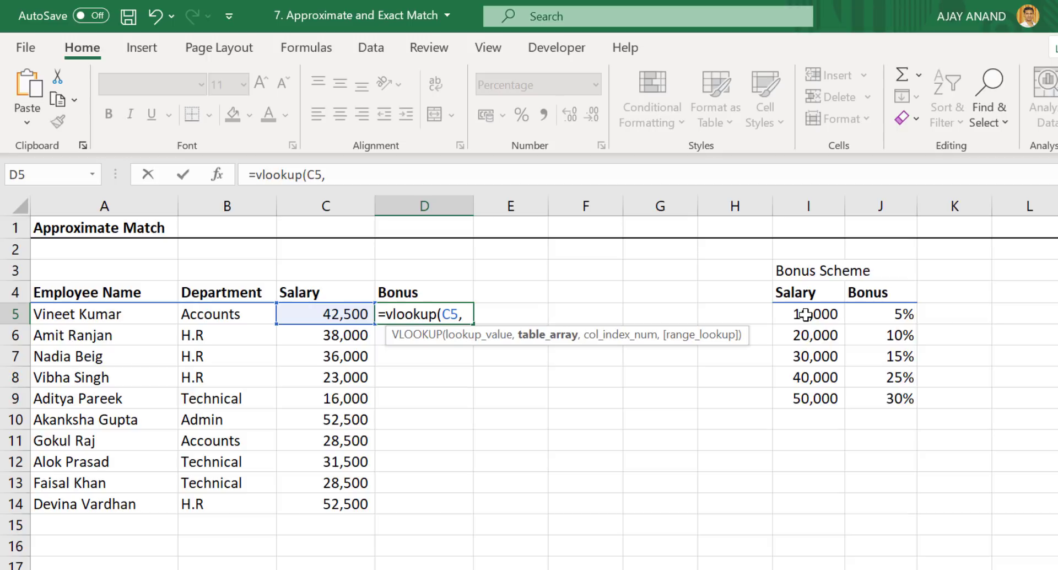
{"action": "left_click_drag", "start_coordinate": [806, 314], "coordinate": [885, 399]}
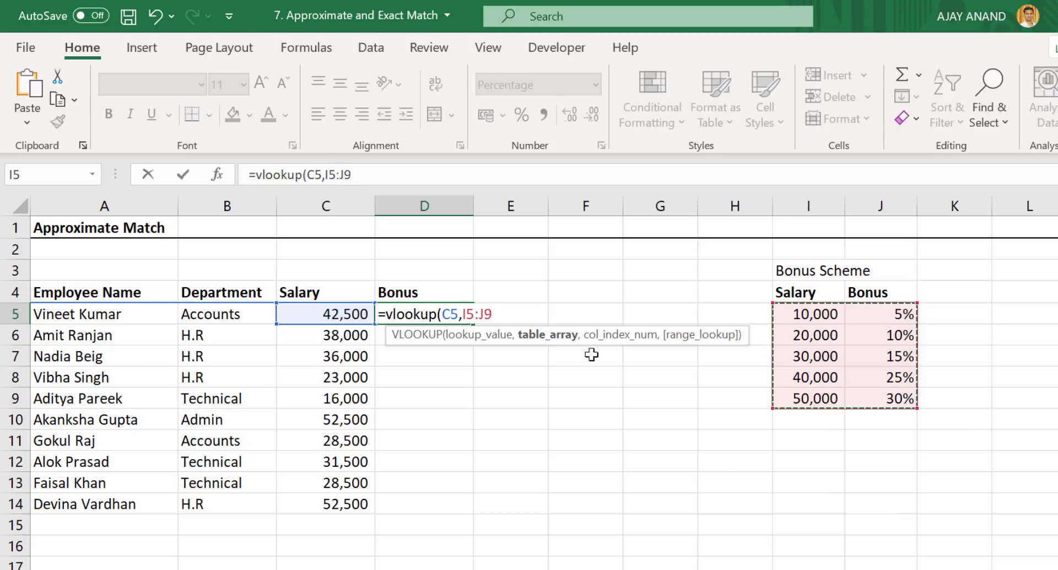
{"action": "key", "text": "F4"}
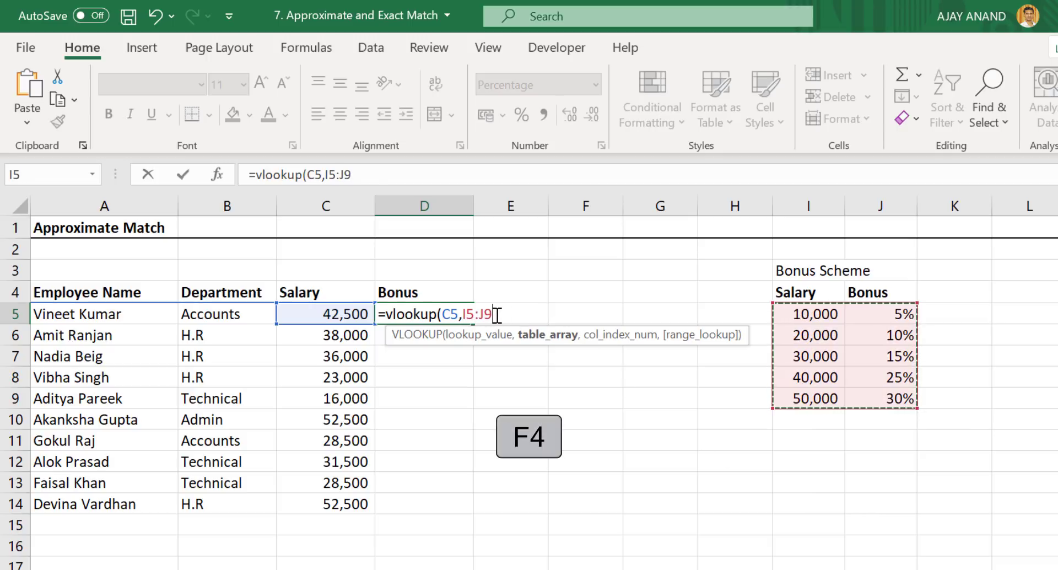
{"action": "type", "text": ",2"}
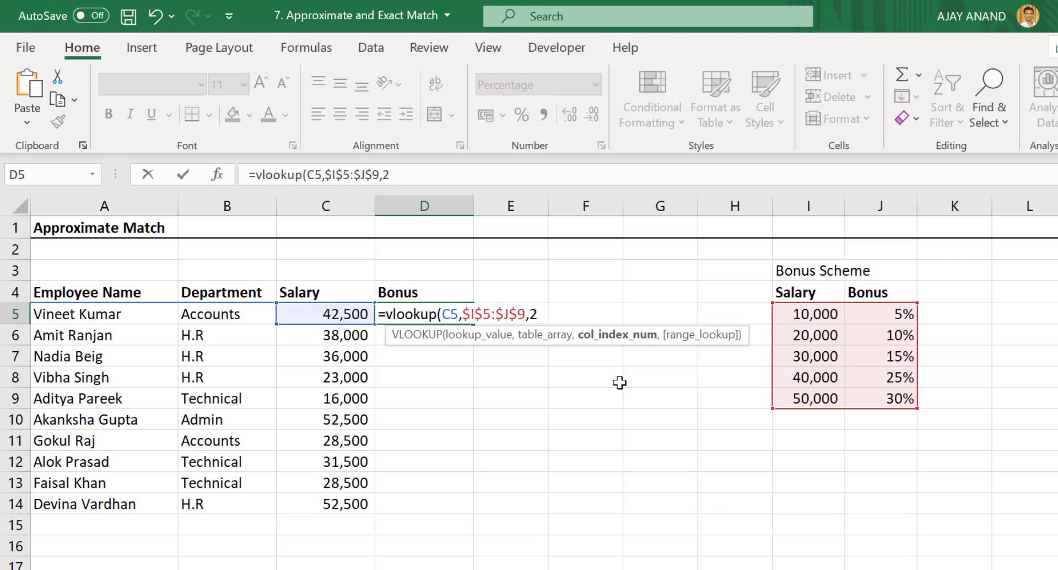
{"action": "type", "text": ","}
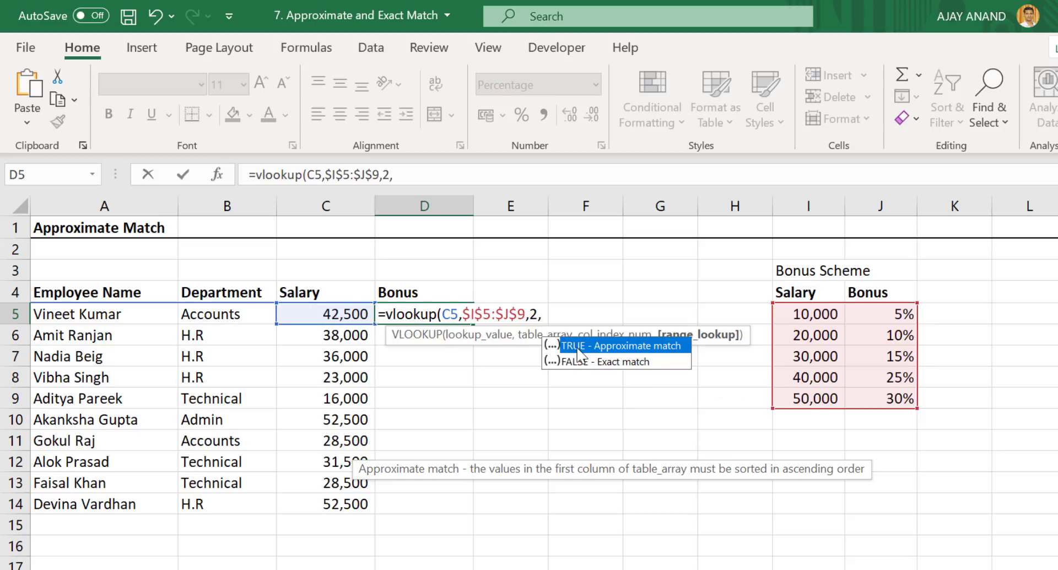
{"action": "double_click", "coordinate": [628, 347]}
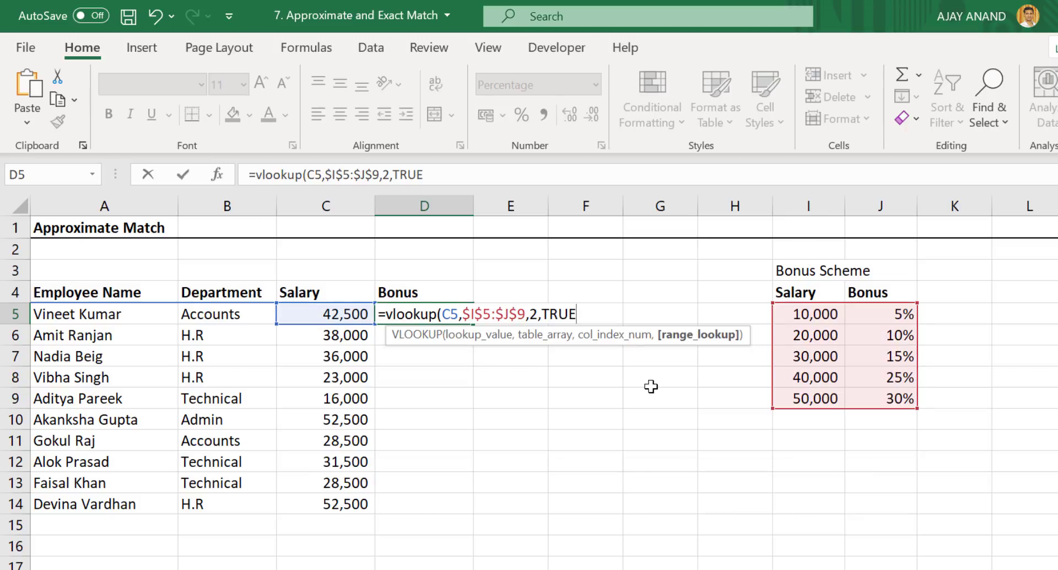
{"action": "type", "text": ")"}
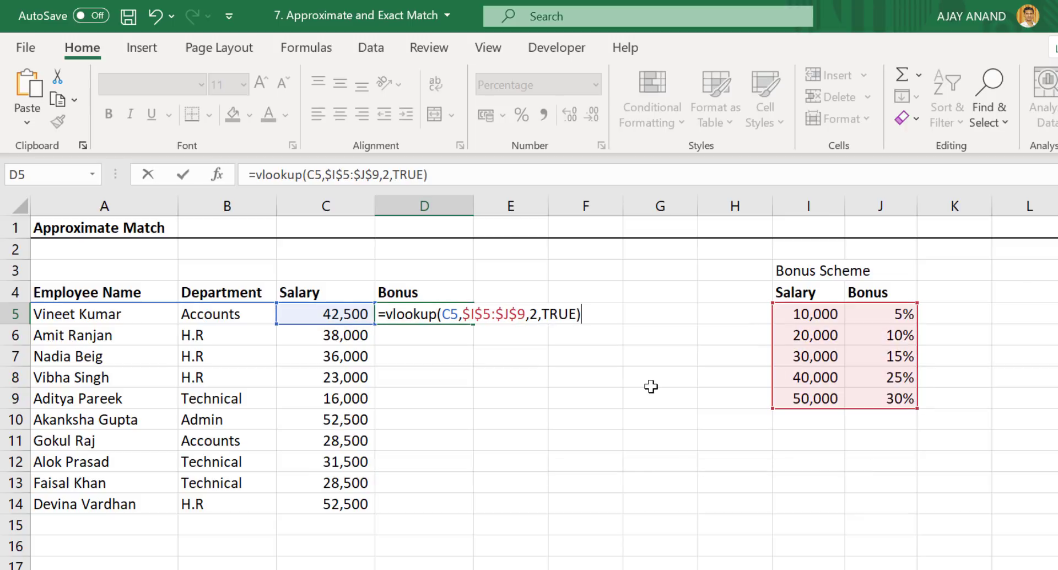
{"action": "key", "text": "Return"}
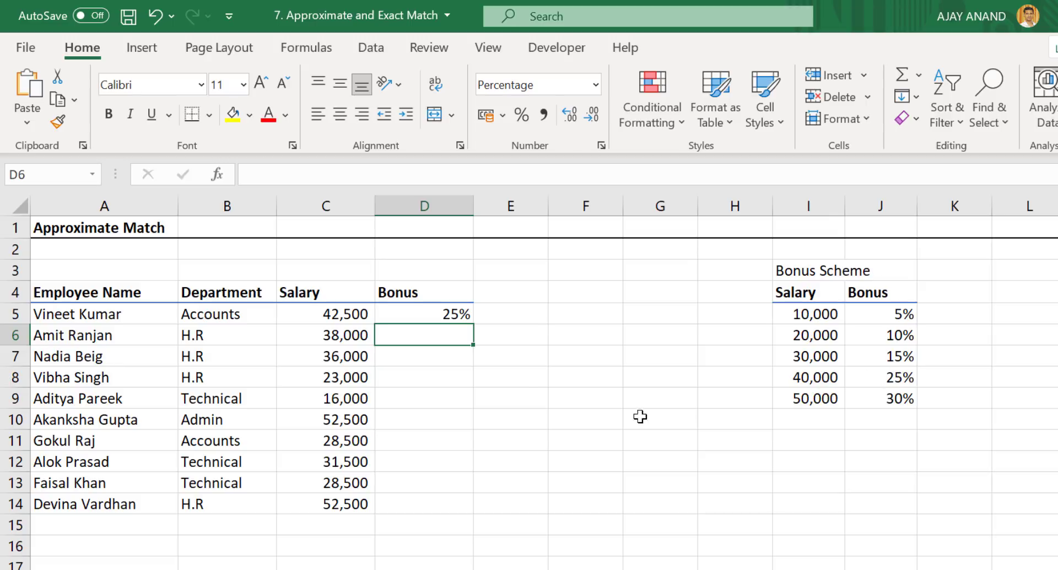
{"action": "left_click", "coordinate": [427, 313]}
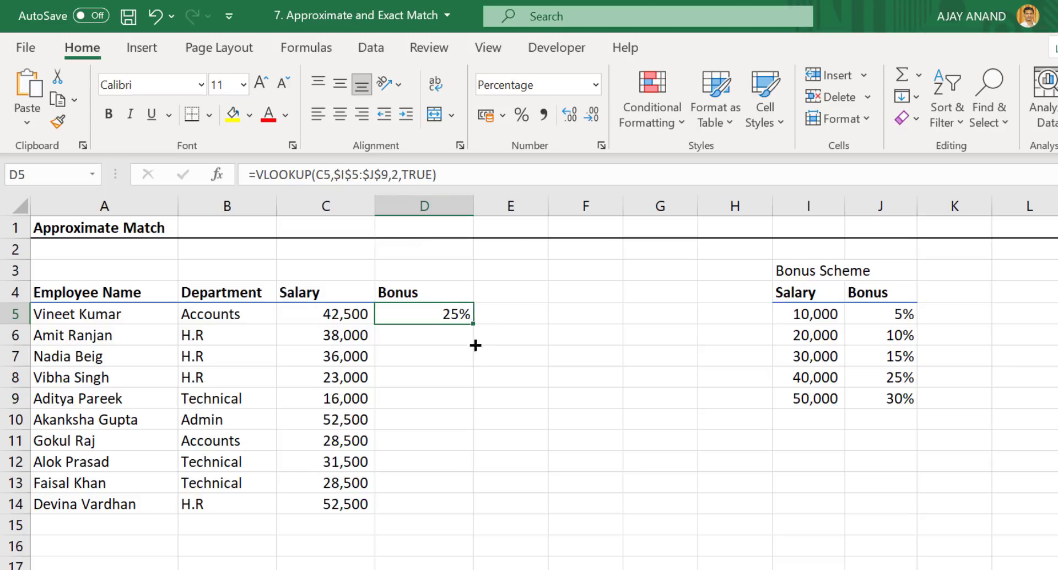
{"action": "left_click_drag", "start_coordinate": [473, 324], "coordinate": [473, 515]}
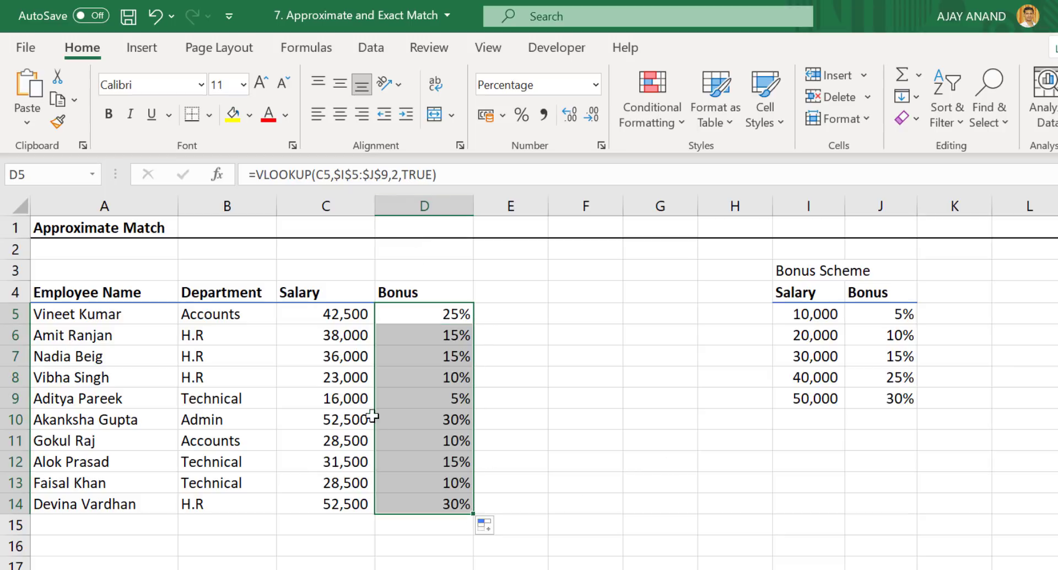
Set the salary in C9 to 46000 and check the corresponding bonus in D9
{"action": "left_click", "coordinate": [350, 400]}
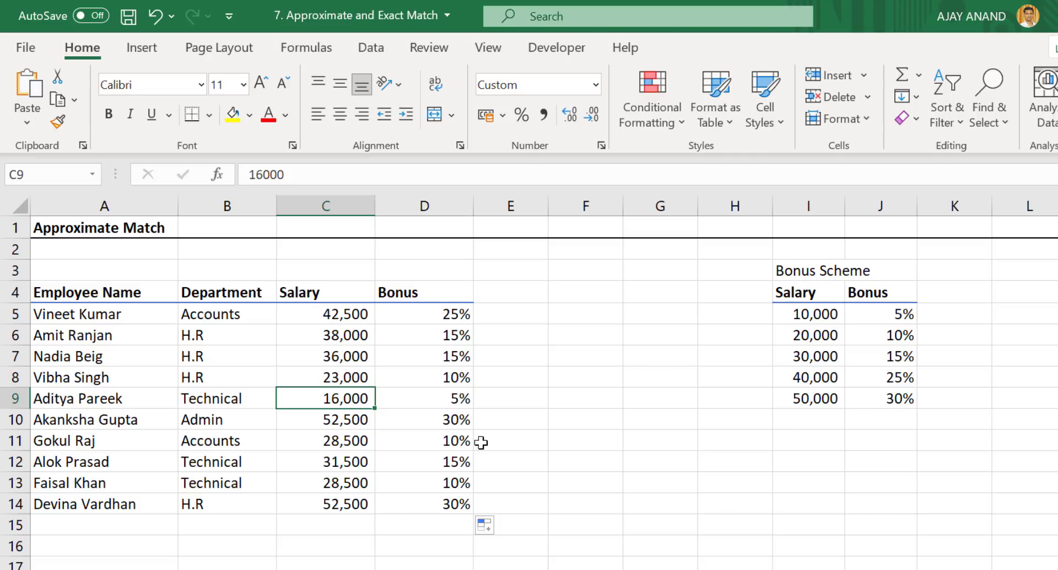
{"action": "left_click_drag", "start_coordinate": [257, 180], "coordinate": [250, 177]}
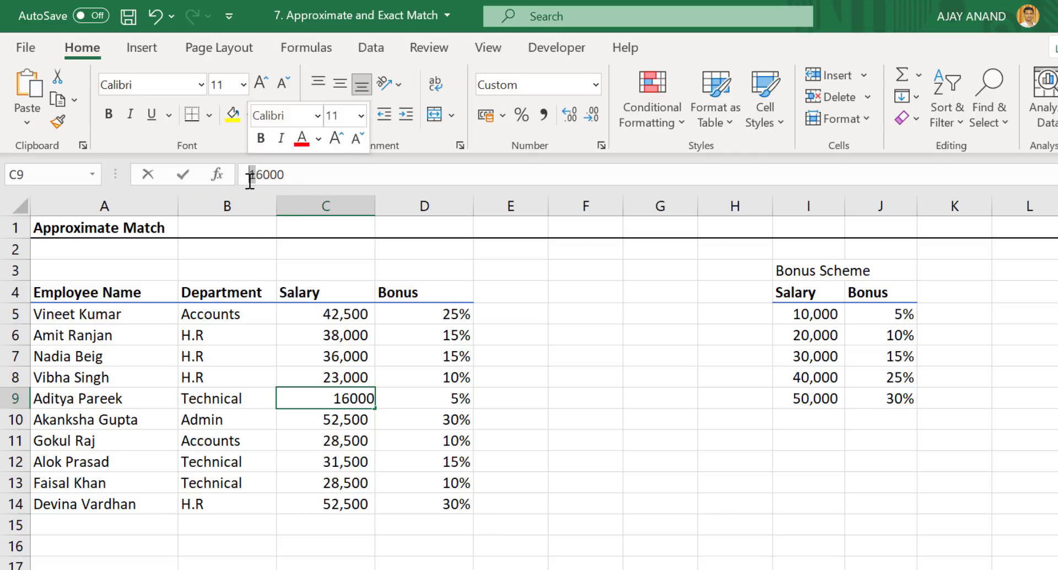
{"action": "type", "text": "4"}
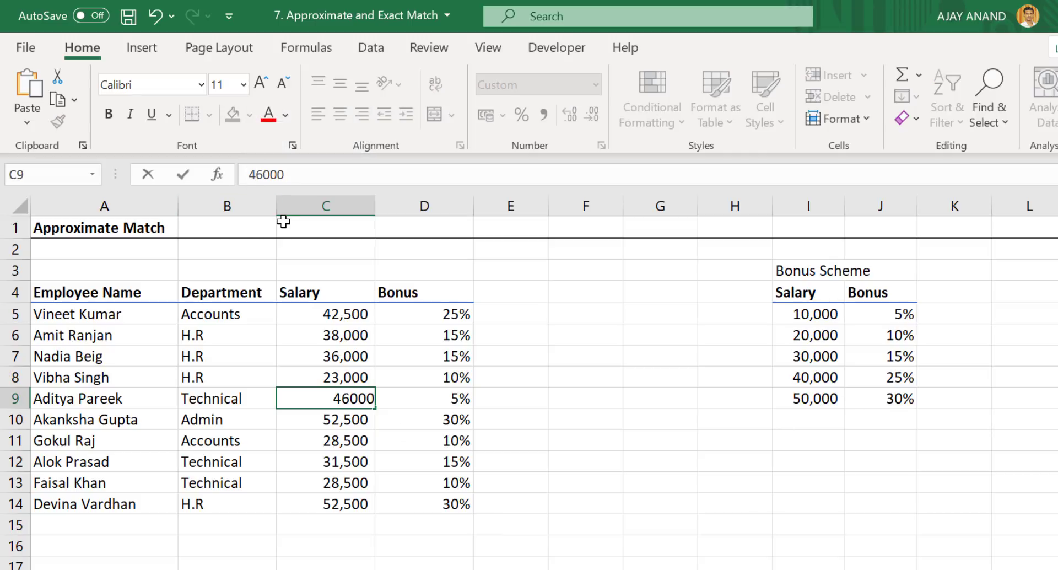
{"action": "key", "text": "Return"}
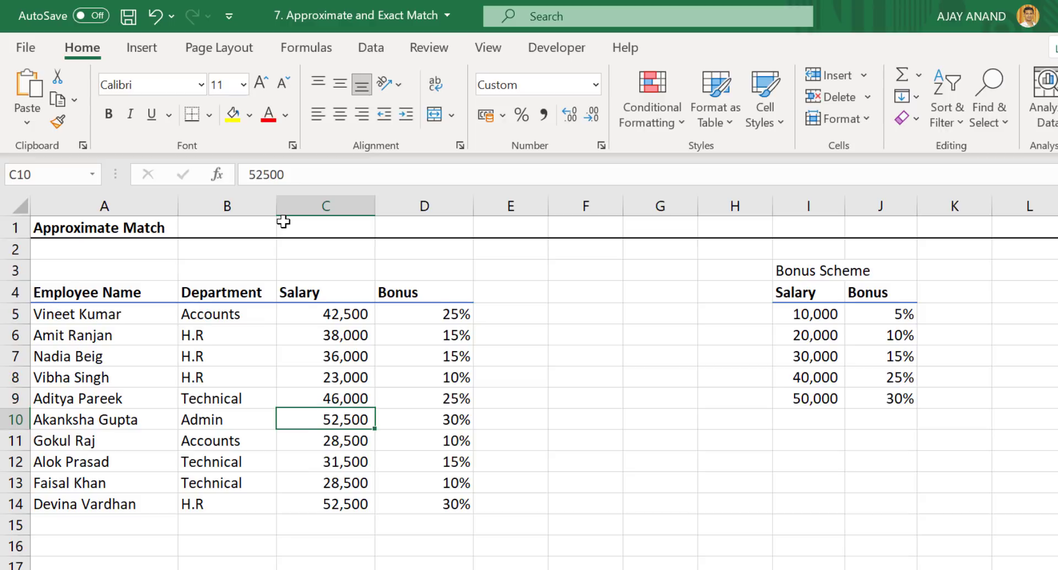
{"action": "left_click", "coordinate": [456, 398]}
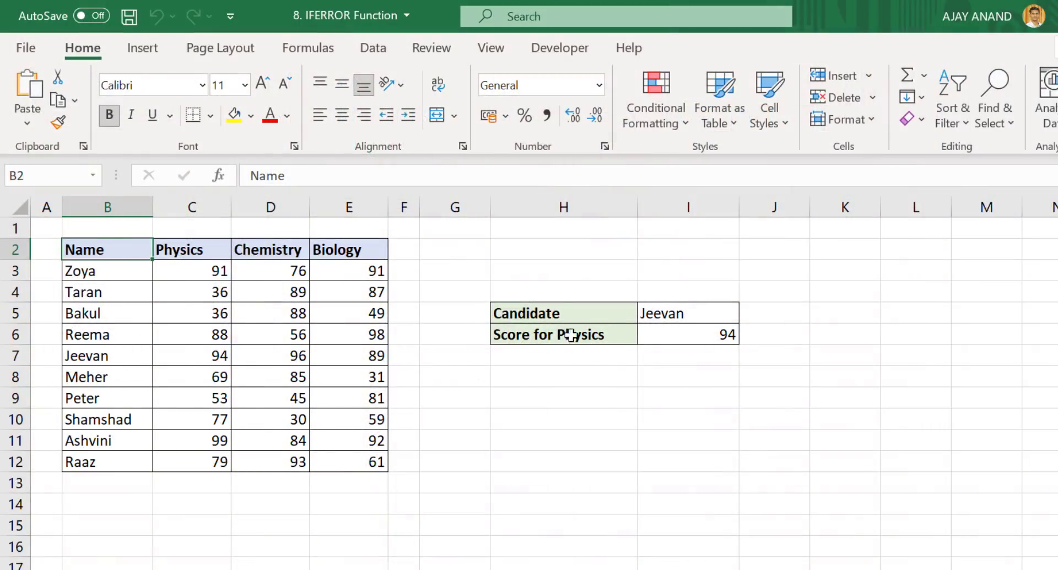
Review the Physics score formula in I6, and enter a candidate name that is missing from the table in I5
{"action": "left_click", "coordinate": [663, 337]}
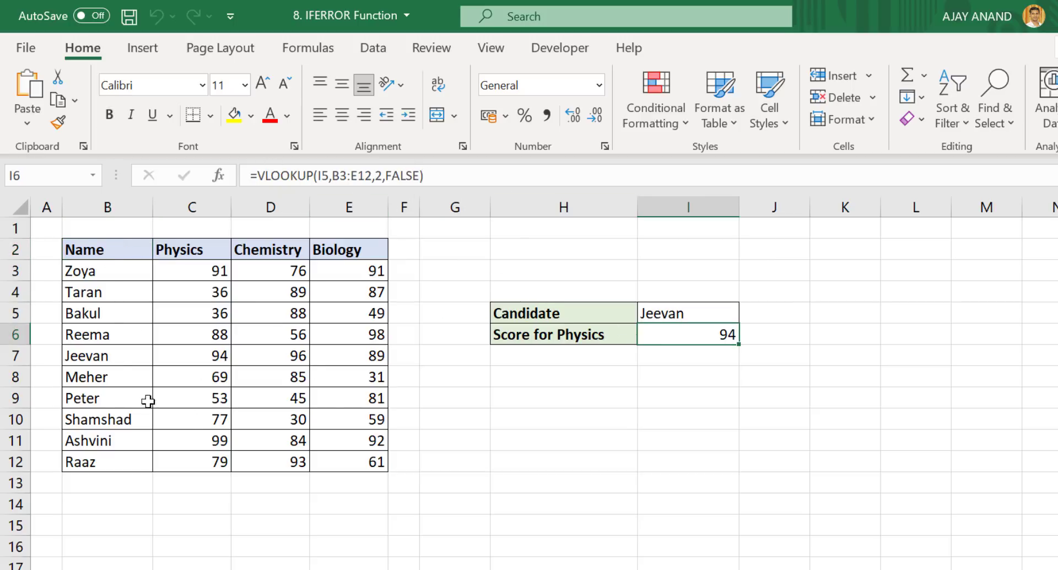
{"action": "left_click", "coordinate": [698, 314]}
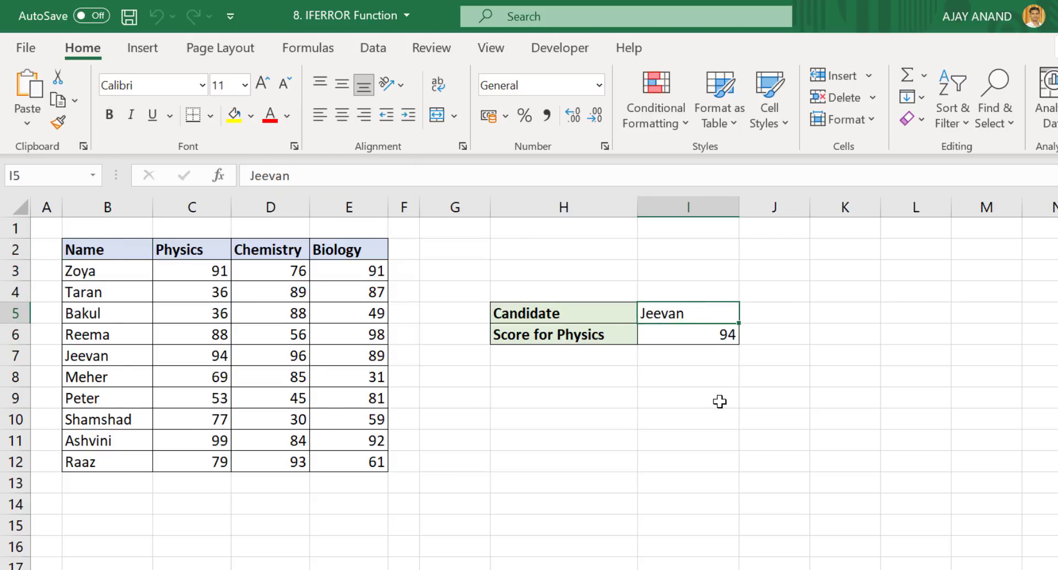
{"action": "type", "text": "Ankit"}
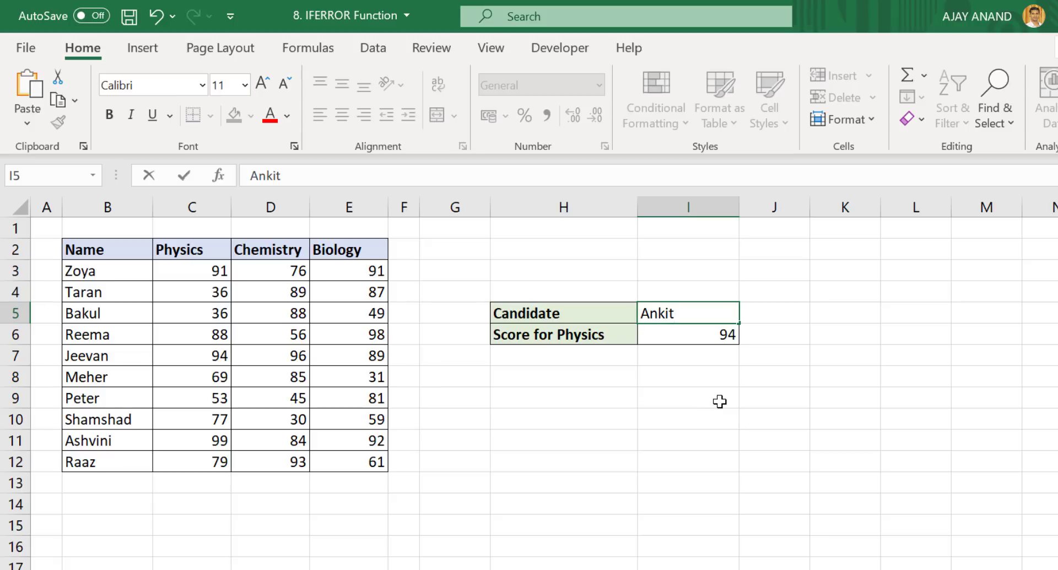
{"action": "key", "text": "Return"}
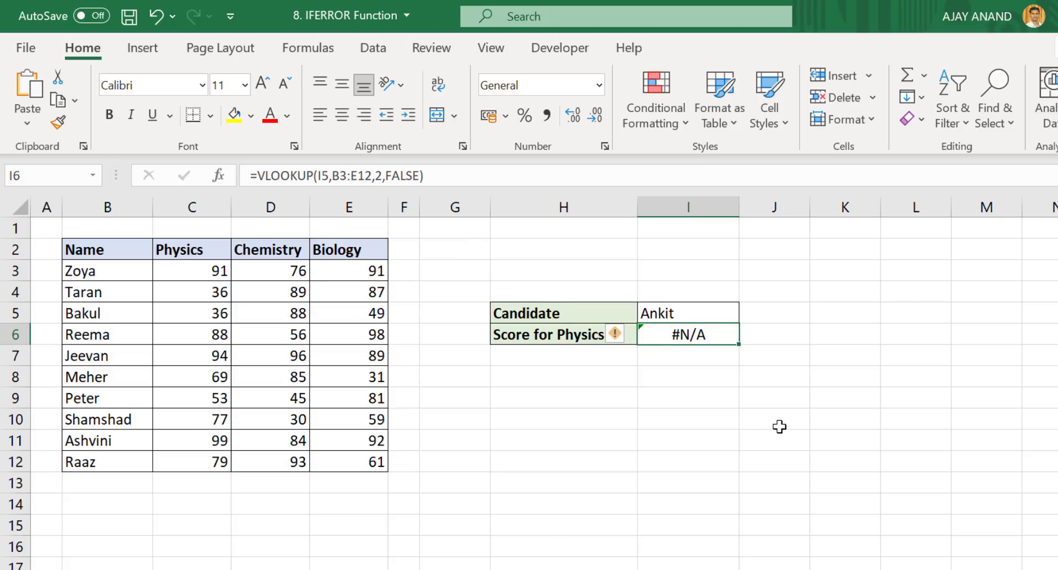
Replace the Physics score formula in I6 with =IFERROR(VLOOKUP(I5,B3:E12,2,FALSE),"Not Found")
{"action": "key", "text": "Delete"}
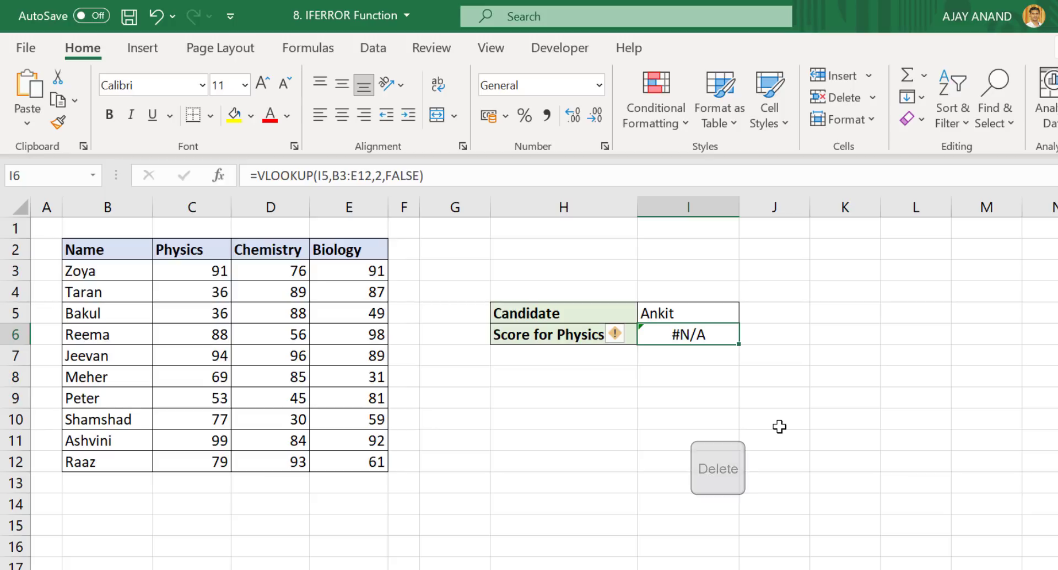
{"action": "type", "text": "="}
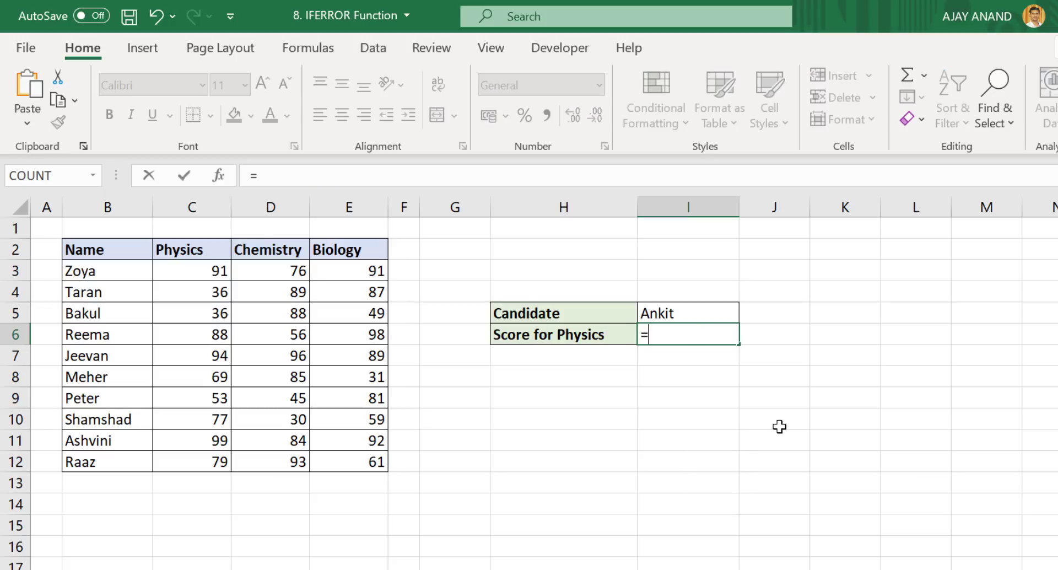
{"action": "type", "text": "ife"}
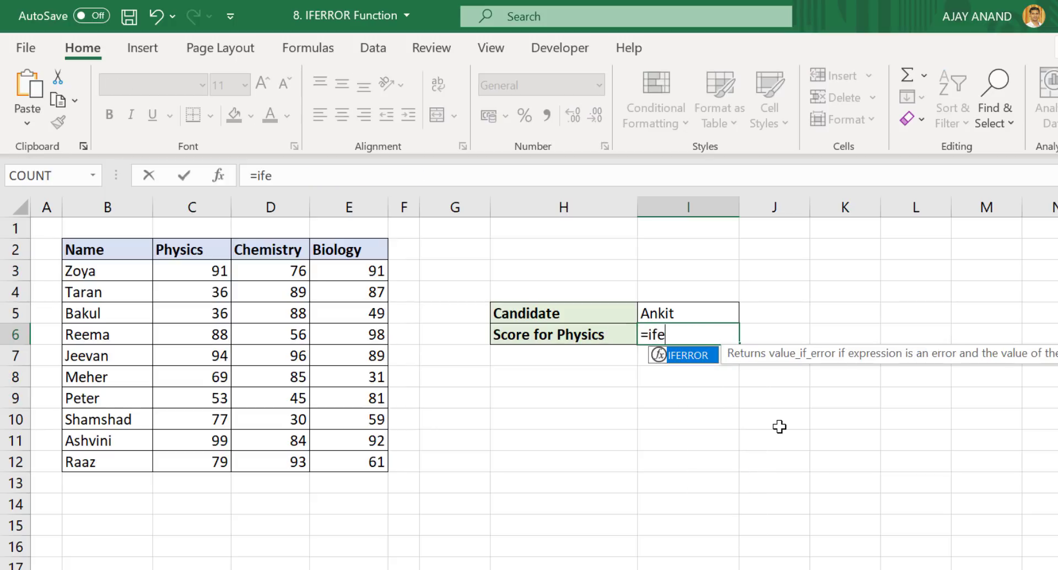
{"action": "type", "text": "rror("}
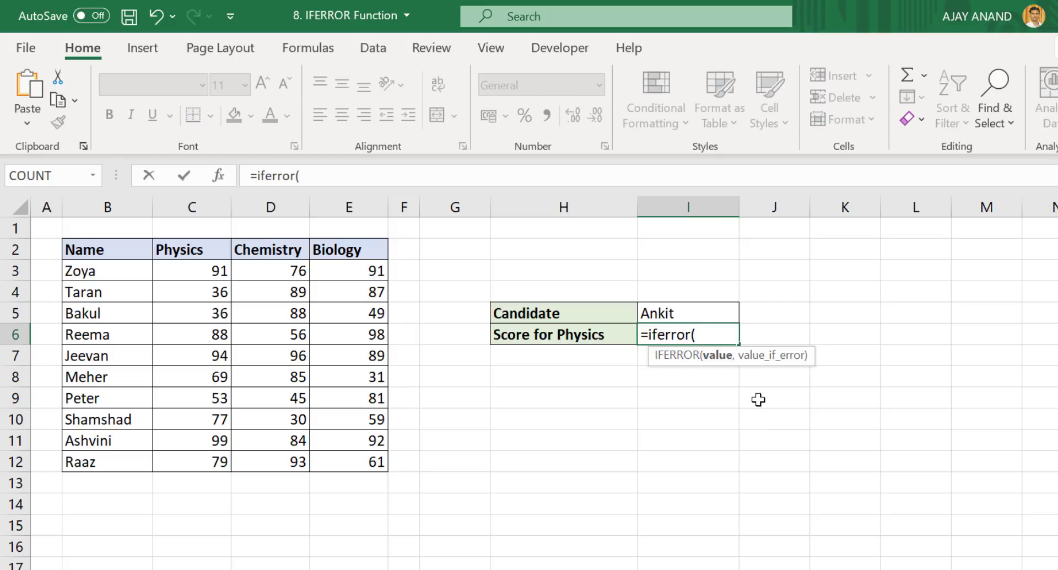
{"action": "type", "text": "vloo"}
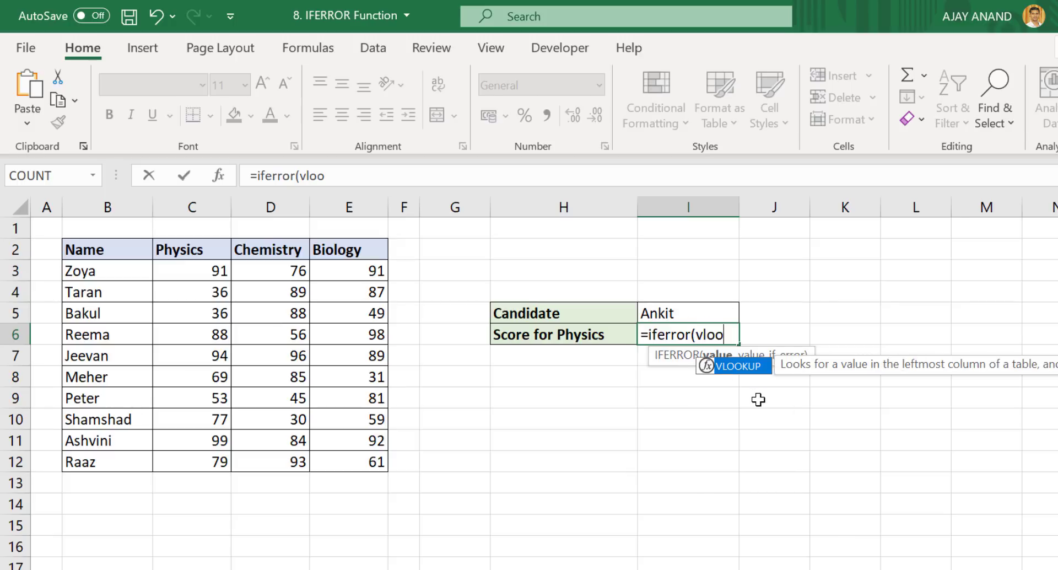
{"action": "type", "text": "kup("}
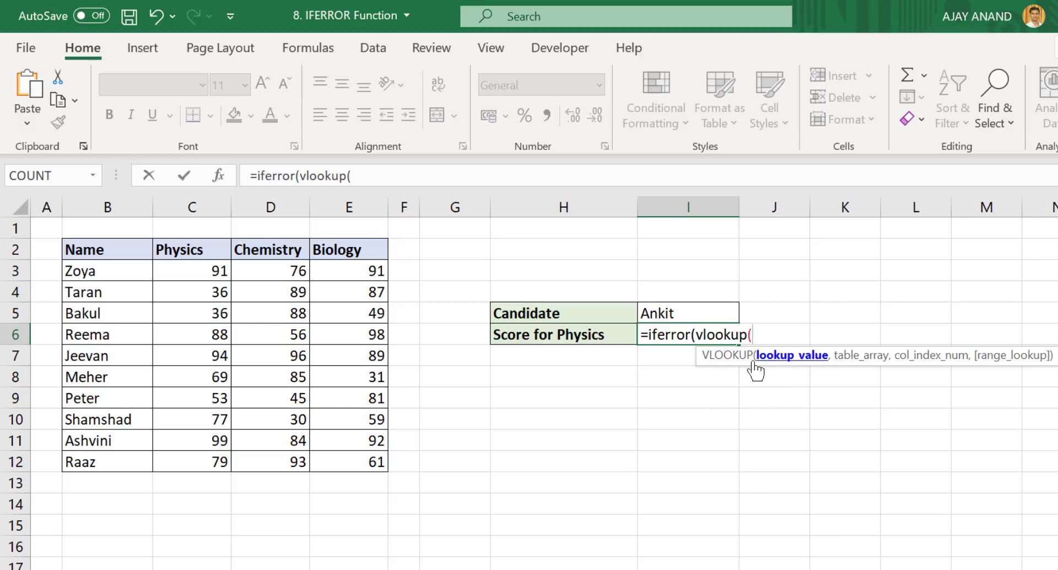
{"action": "left_click", "coordinate": [716, 315]}
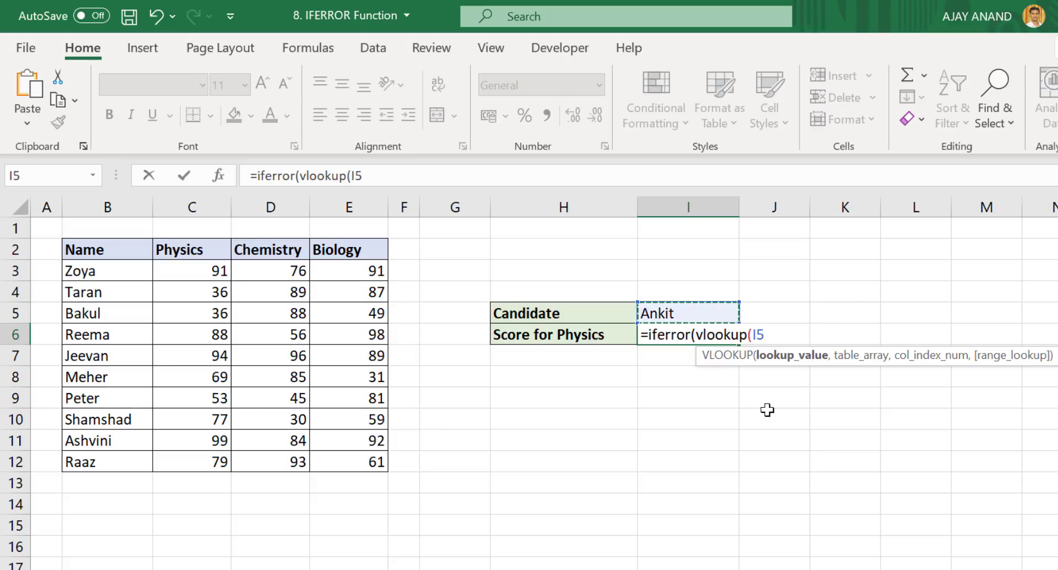
{"action": "type", "text": ","}
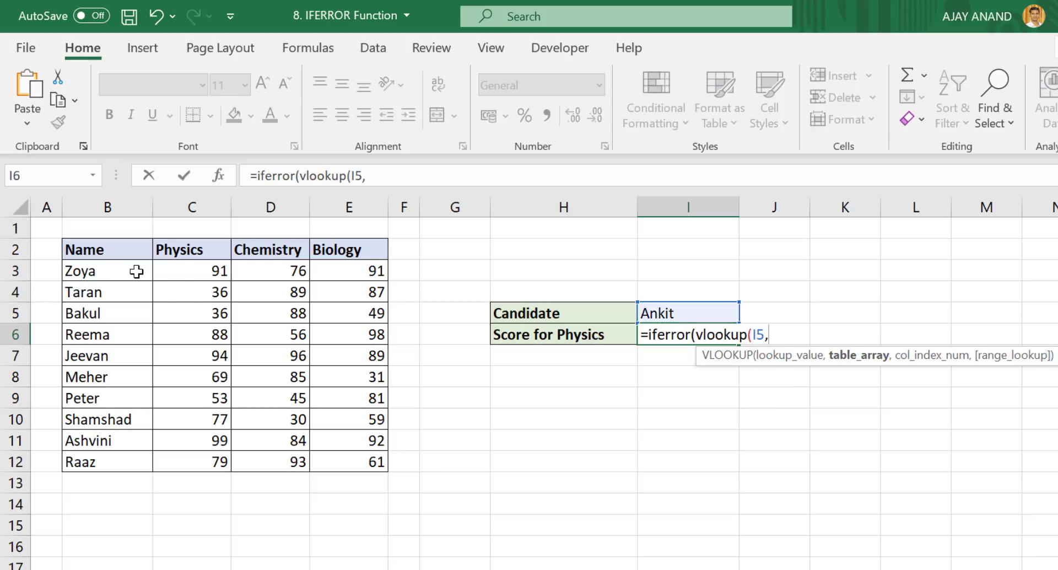
{"action": "left_click_drag", "start_coordinate": [138, 271], "coordinate": [375, 459]}
{"action": "type", "text": ","}
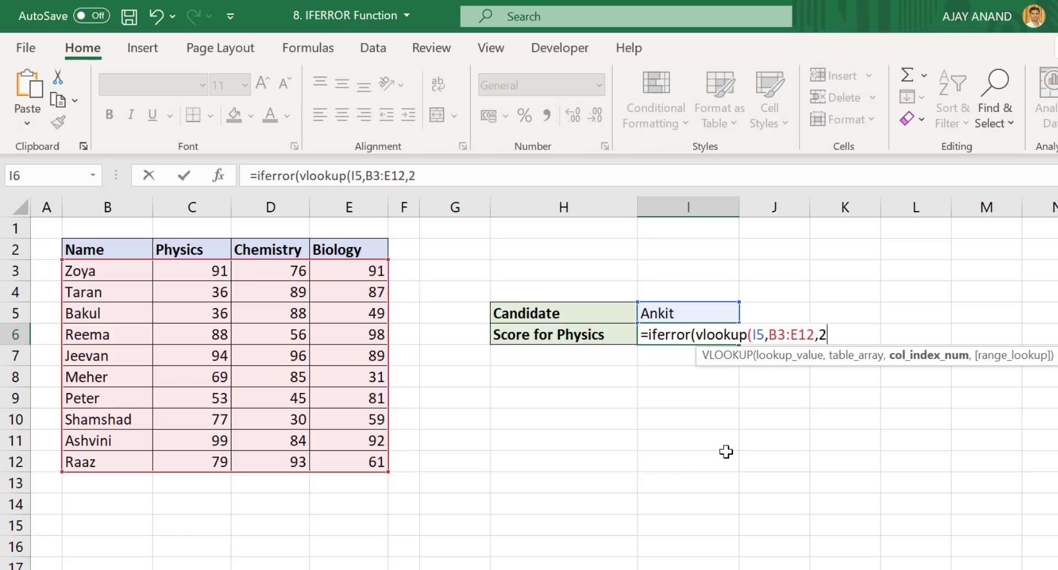
{"action": "type", "text": "2,"}
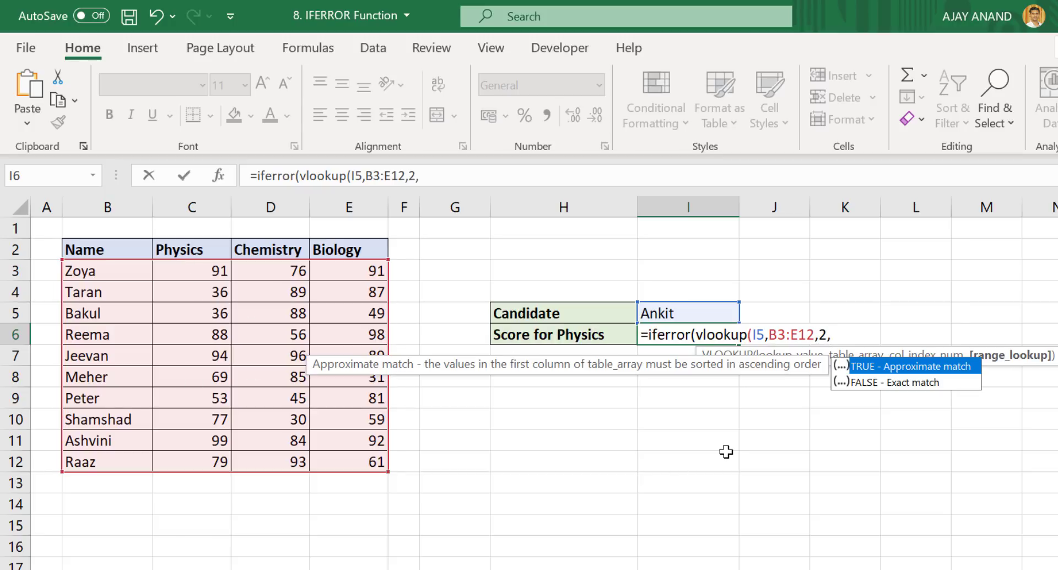
{"action": "type", "text": "false),"}
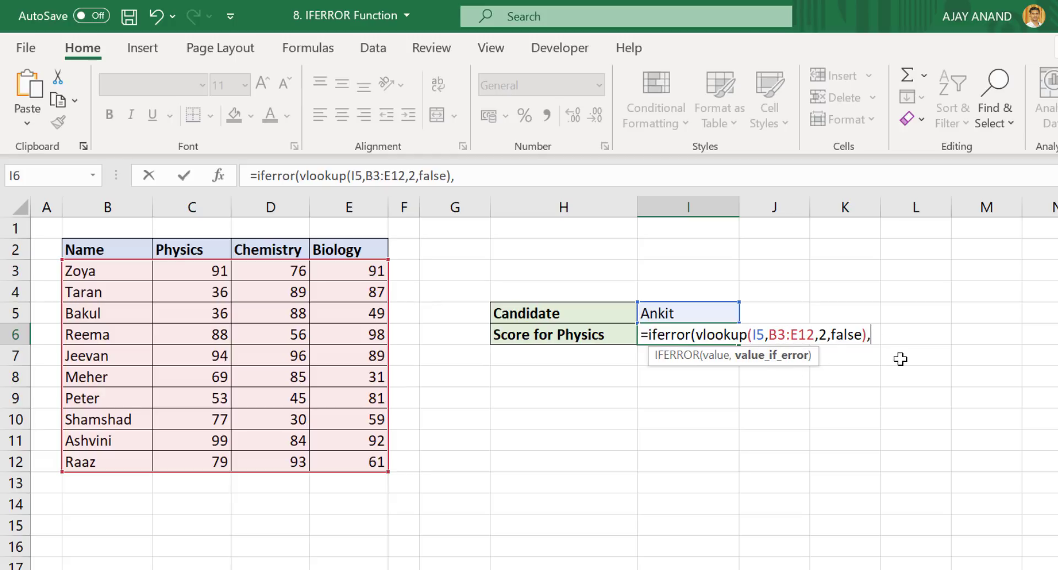
{"action": "type", "text": "Not Found"}
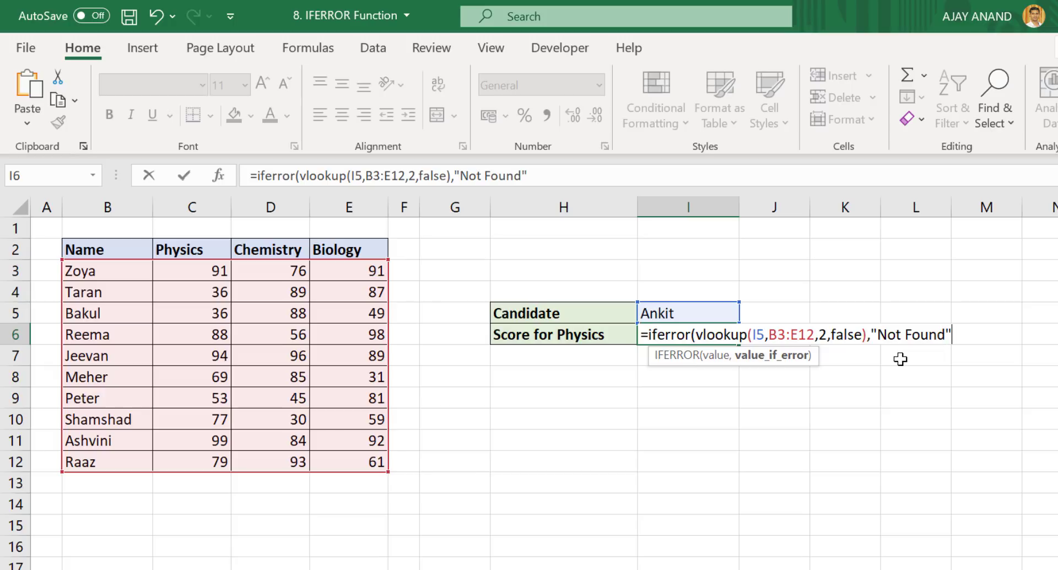
{"action": "type", "text": "\")"}
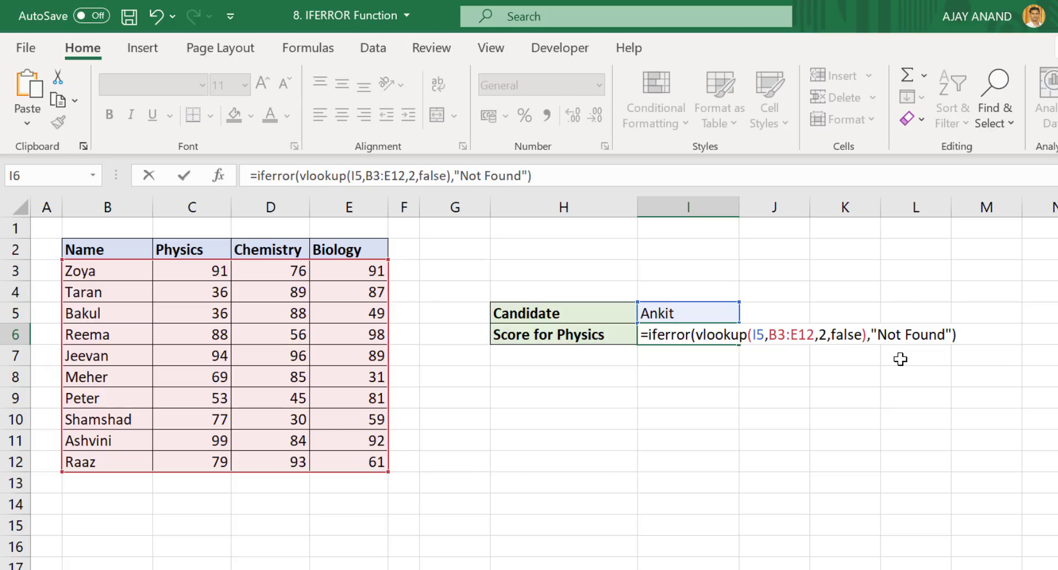
{"action": "key", "text": "Return"}
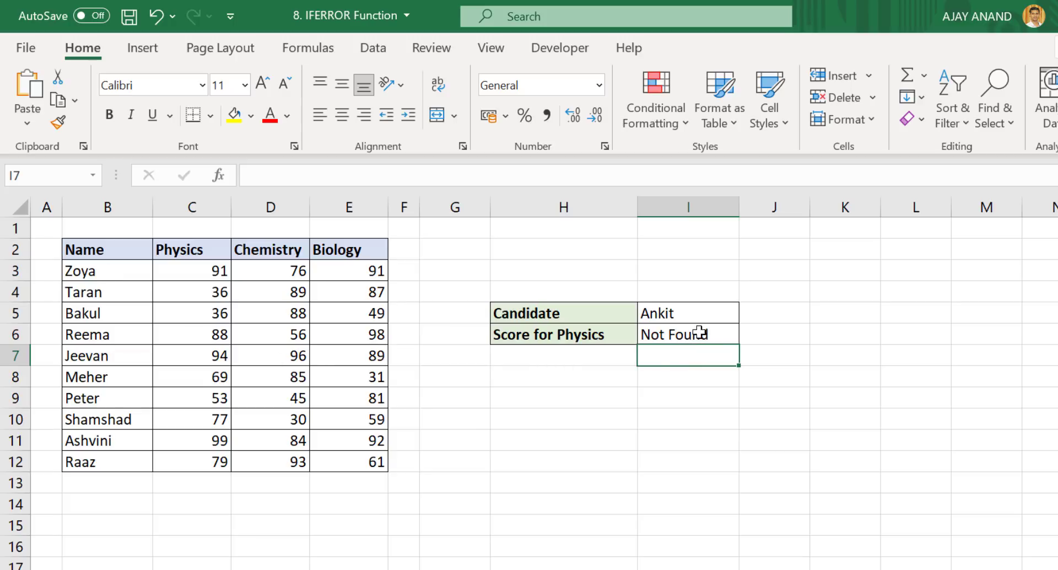
Test the IFERROR formula by entering a candidate name from the table in I5, followed by a name missing from it
{"action": "key", "text": "Up"}
{"action": "key", "text": "Up"}
{"action": "type", "text": "Reem"}
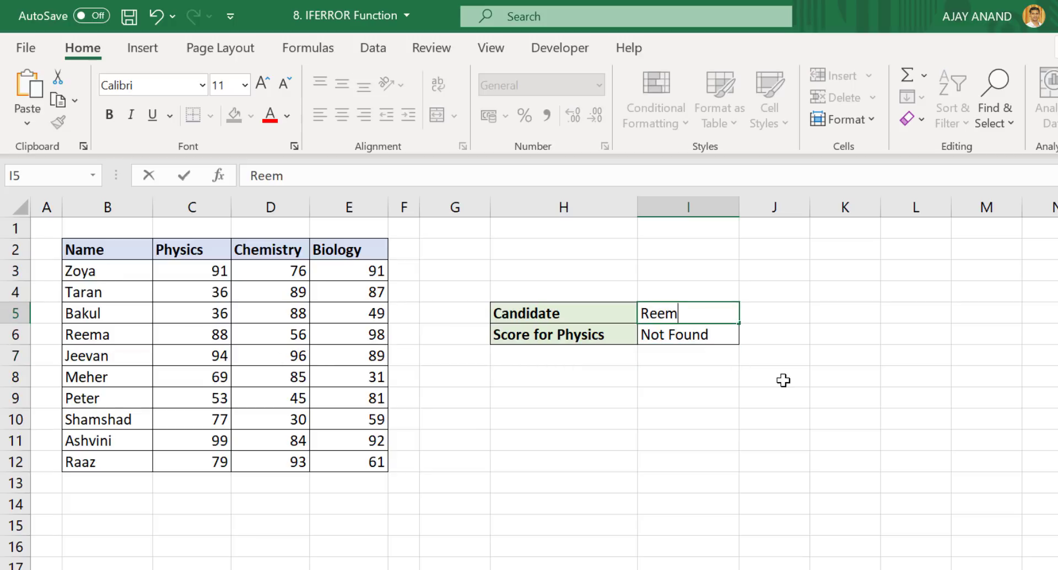
{"action": "key", "text": "Return"}
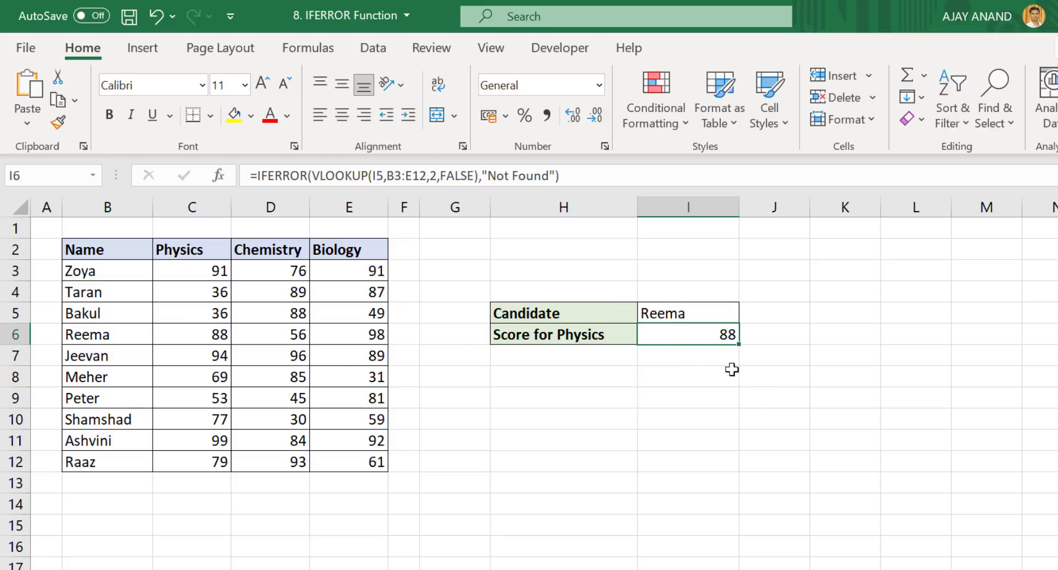
{"action": "left_click", "coordinate": [686, 312]}
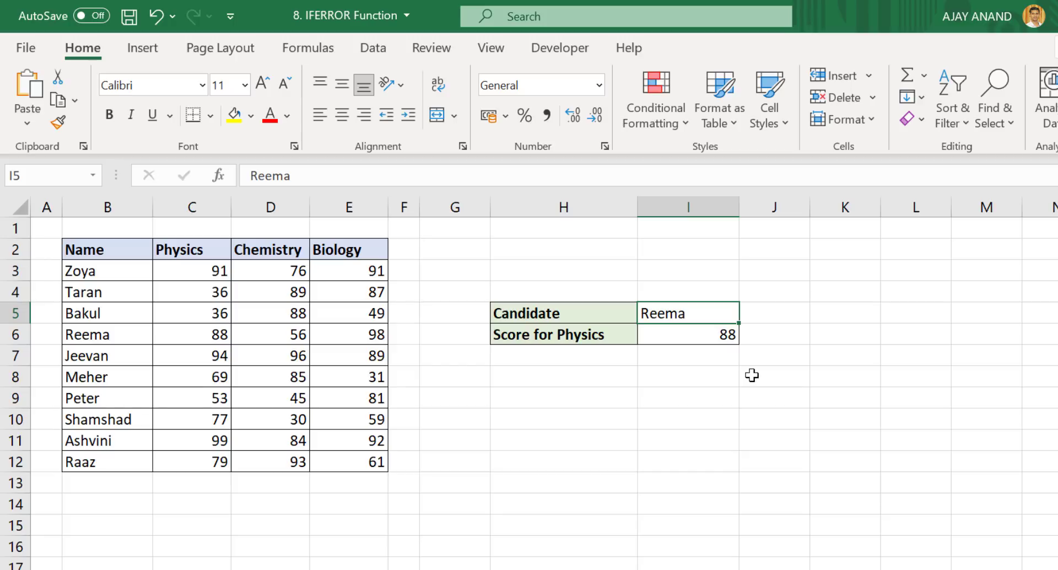
{"action": "type", "text": "Bruce"}
{"action": "key", "text": "Return"}
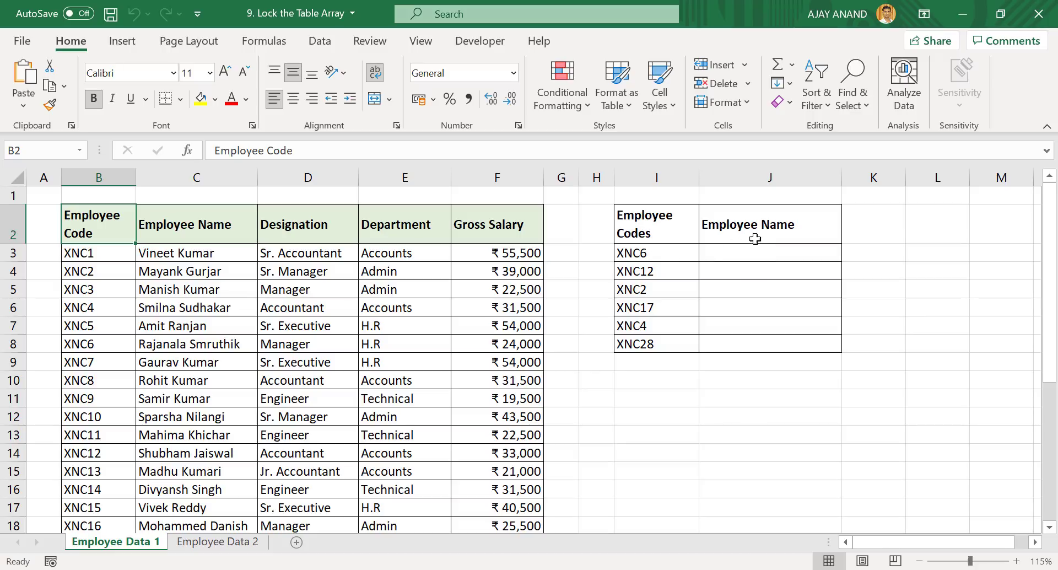
In the Lock the Table Array workbook, look up the employee name in J3 with =VLOOKUP(I3,B3:F32,2,FALSE)
{"action": "left_click", "coordinate": [734, 253]}
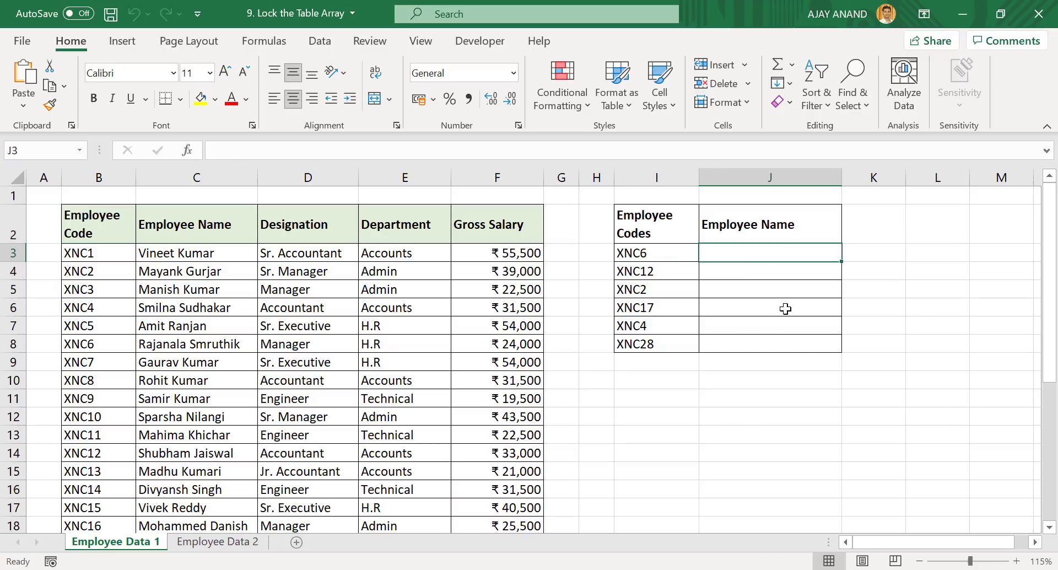
{"action": "type", "text": "=vloo"}
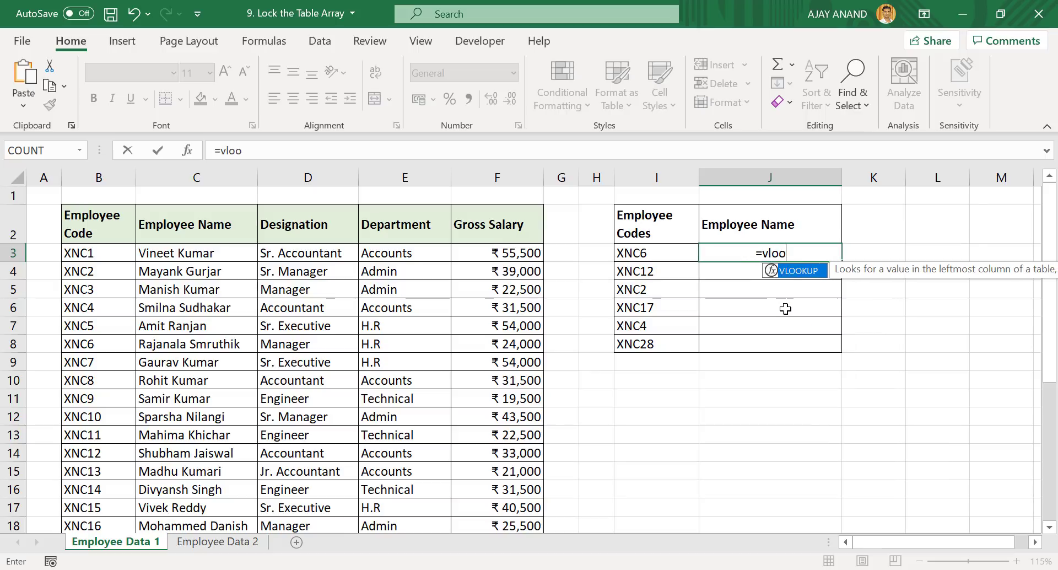
{"action": "type", "text": "kup("}
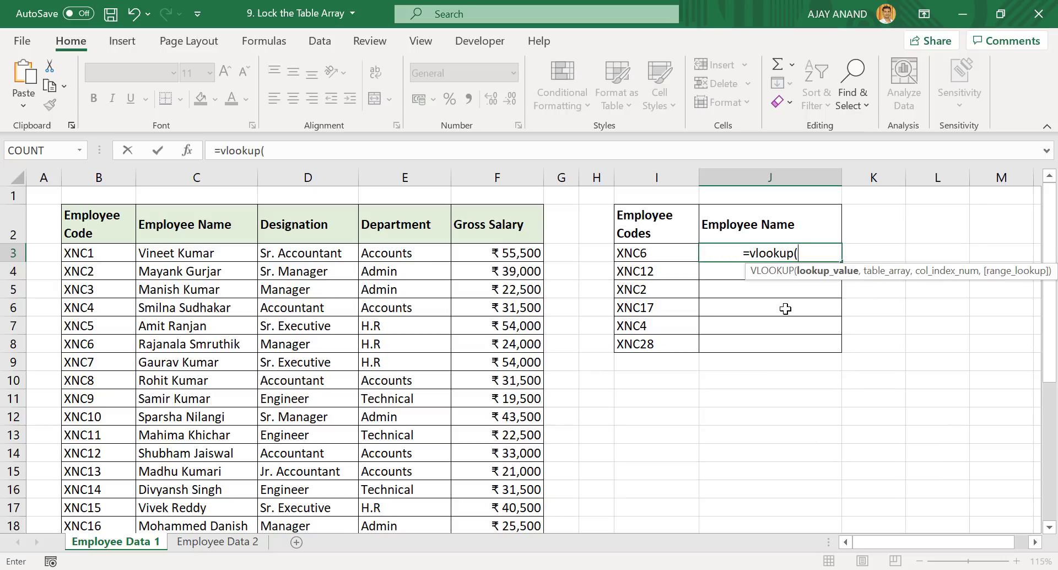
{"action": "left_click", "coordinate": [662, 253]}
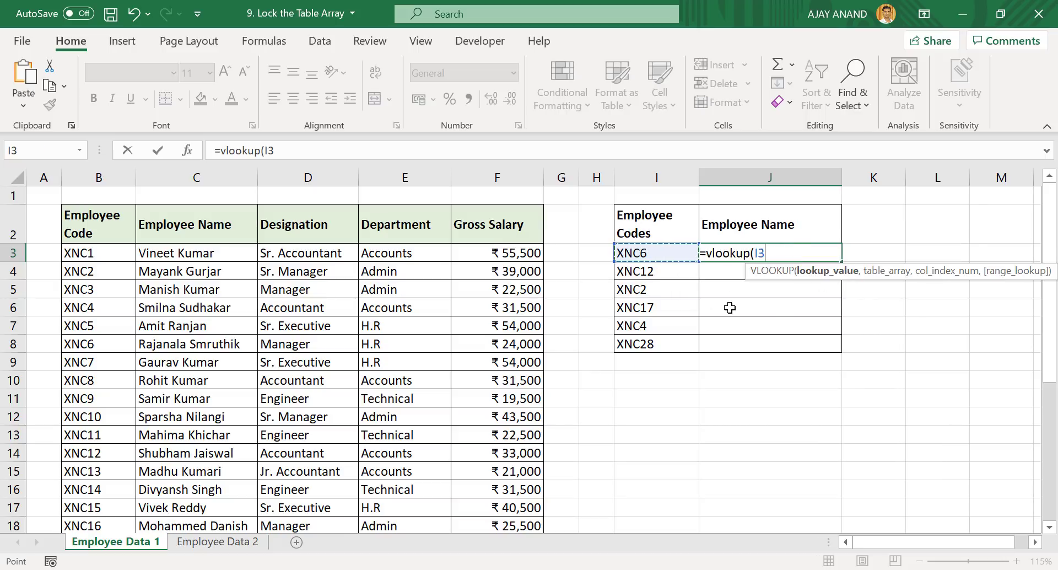
{"action": "type", "text": ","}
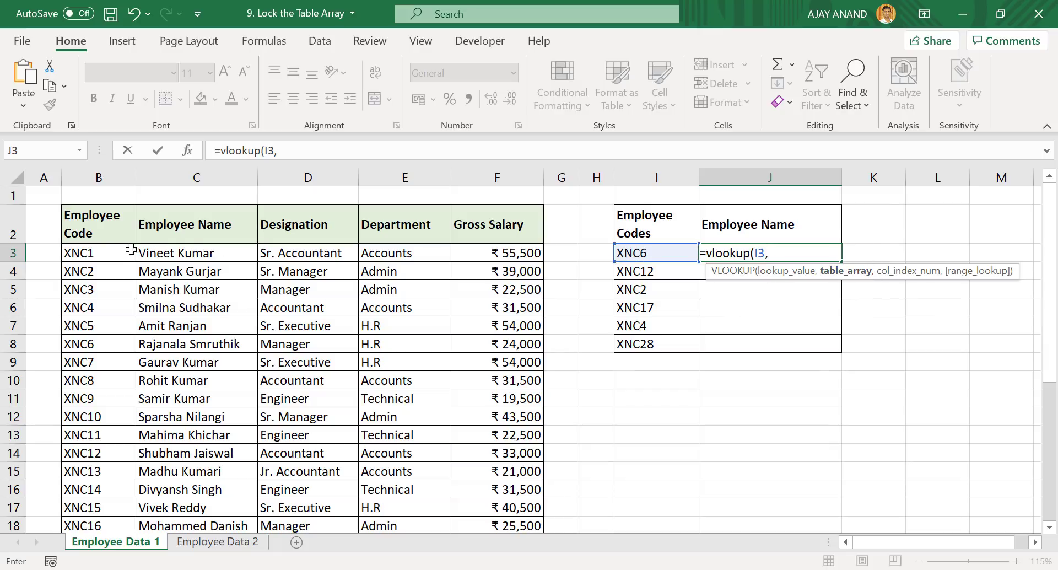
{"action": "left_click_drag", "start_coordinate": [128, 252], "coordinate": [528, 499]}
{"action": "type", "text": ","}
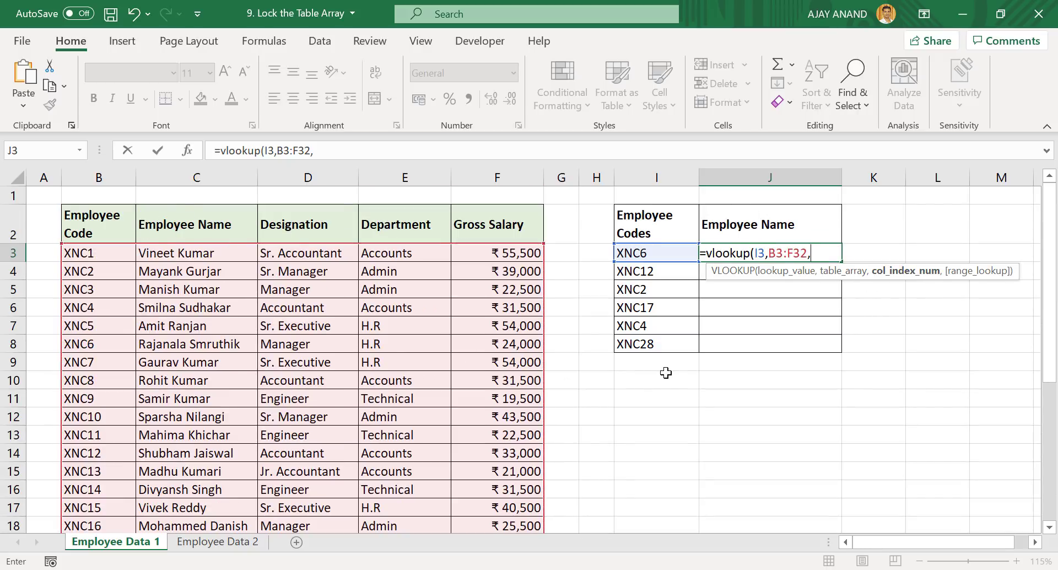
{"action": "type", "text": "2,"}
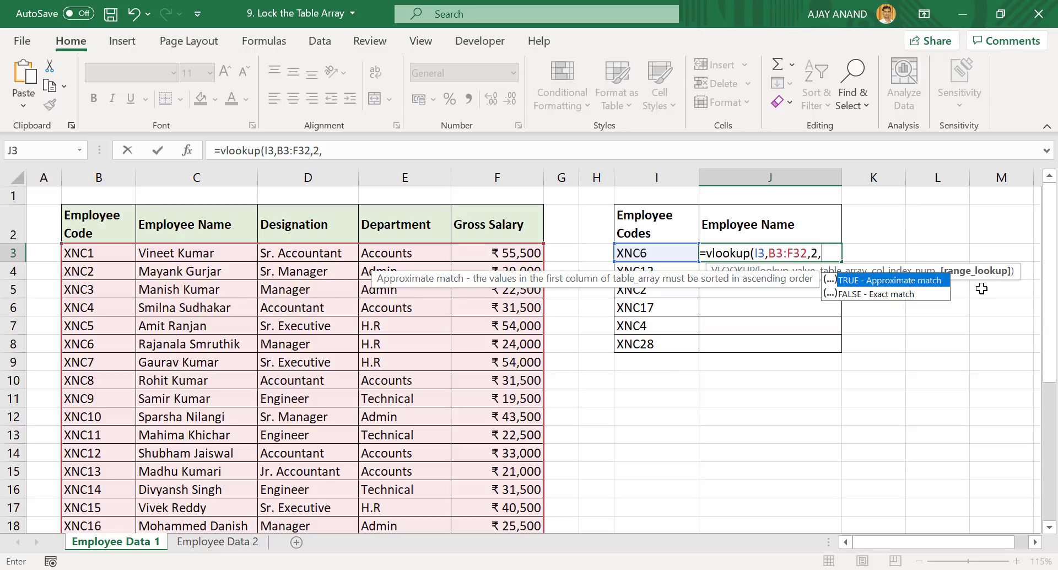
{"action": "double_click", "coordinate": [871, 297]}
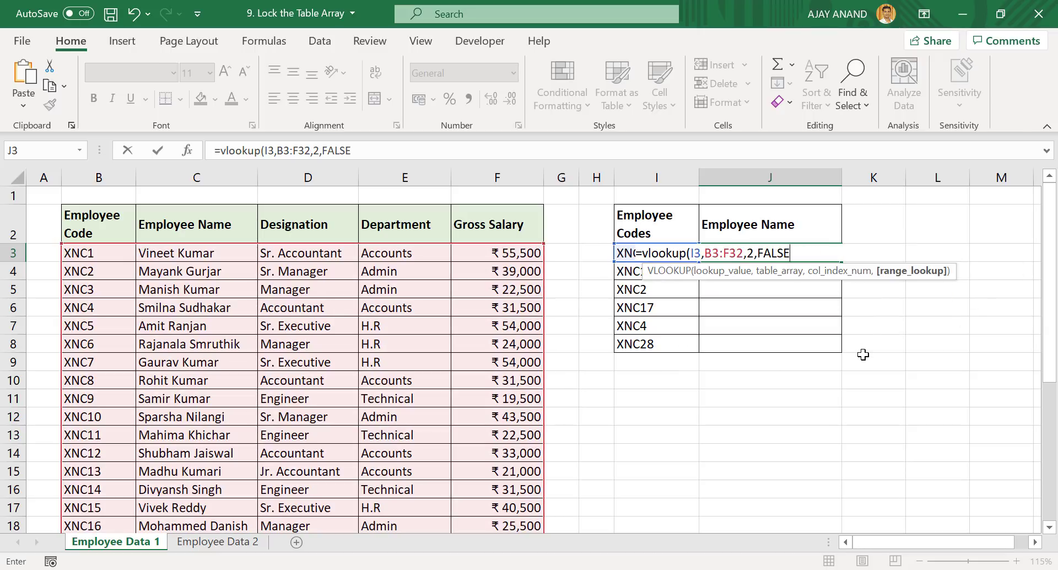
{"action": "key", "text": "Return"}
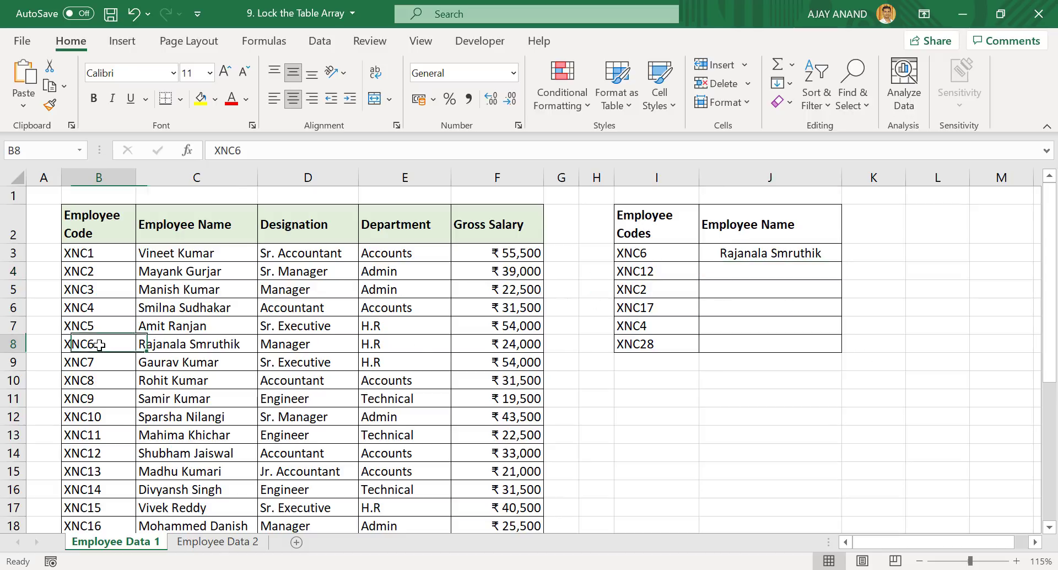
Check the J3 name against the XNC6 row of the employee table and fill the formula down through J8
{"action": "left_click_drag", "start_coordinate": [105, 346], "coordinate": [231, 345]}
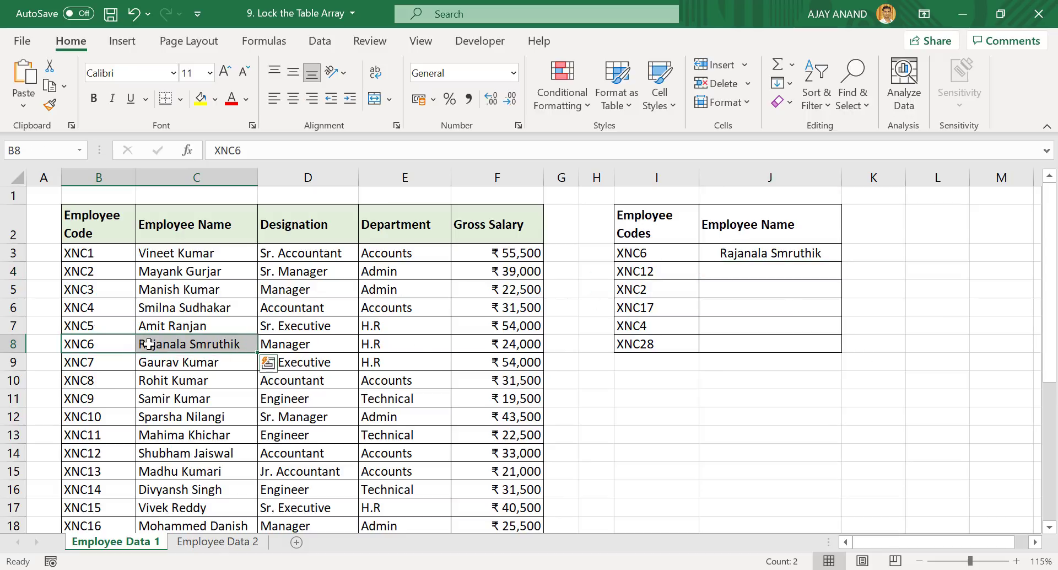
{"action": "left_click", "coordinate": [820, 260]}
{"action": "left_click_drag", "start_coordinate": [841, 264], "coordinate": [842, 353]}
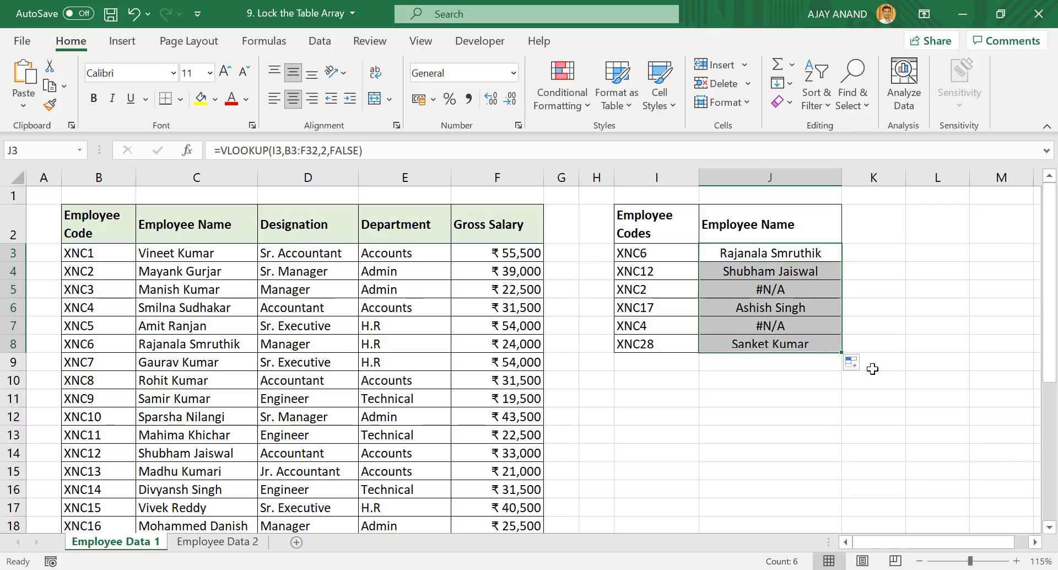
Inspect the lookup formulas in J5 and J7, and the table array referenced by the formula in J3
{"action": "left_click", "coordinate": [734, 292]}
{"action": "left_click", "coordinate": [742, 329]}
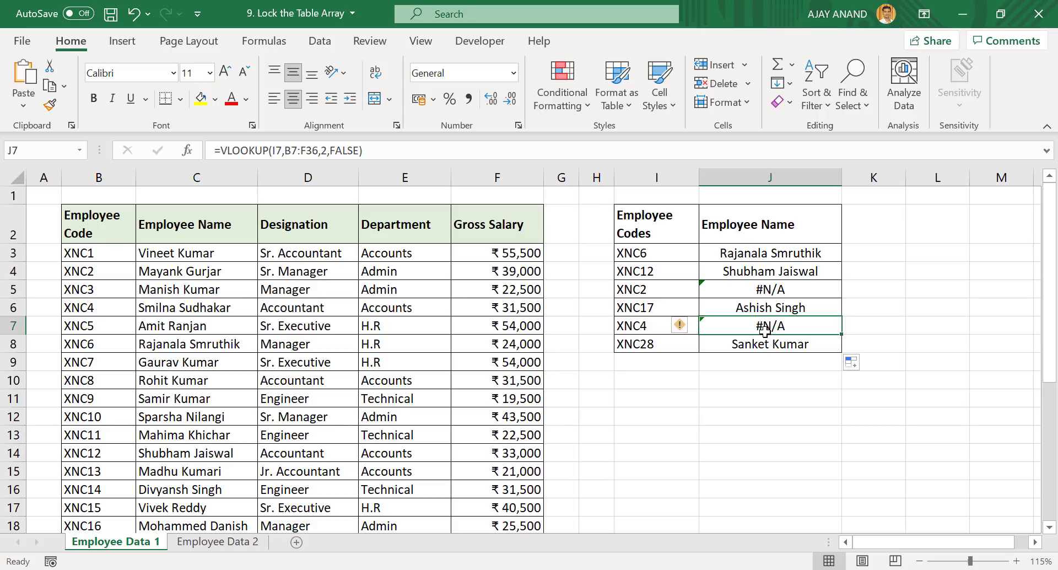
{"action": "left_click", "coordinate": [832, 254]}
{"action": "left_click", "coordinate": [473, 155]}
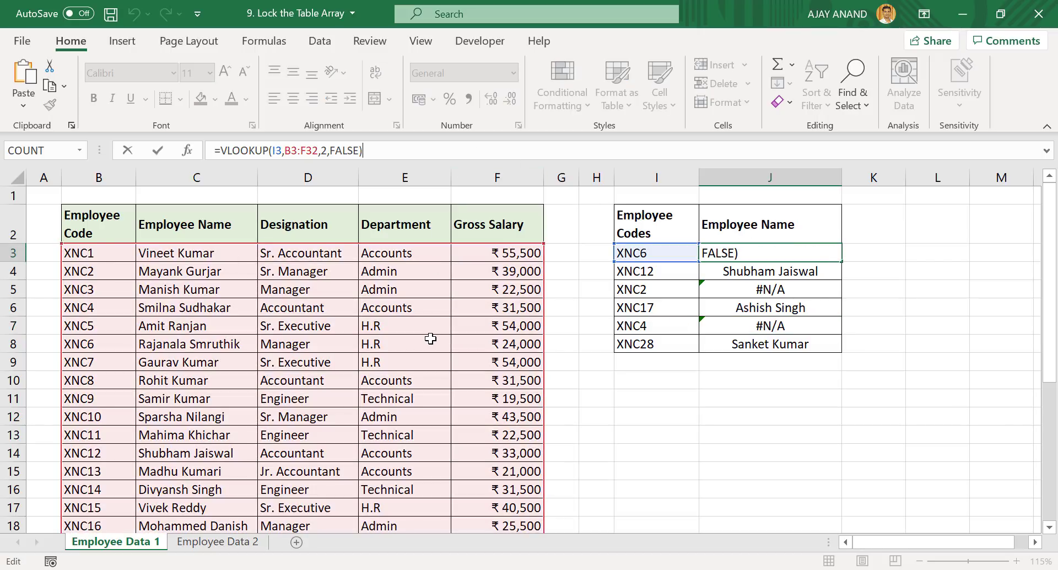
{"action": "key", "text": "Escape"}
Examine the table array referenced by the J4 formula, from its first row to its last row
{"action": "left_click", "coordinate": [810, 274]}
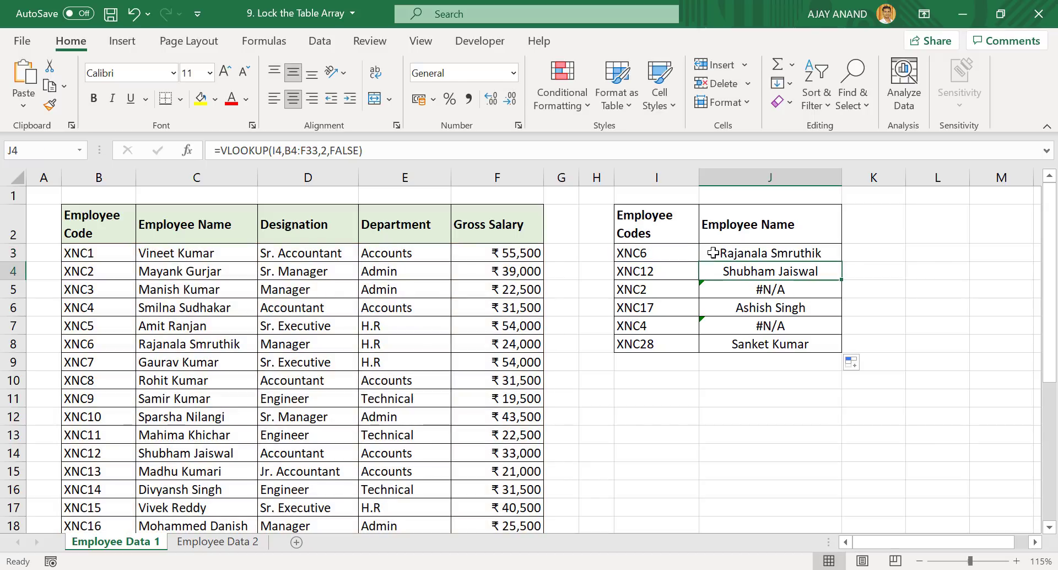
{"action": "left_click", "coordinate": [480, 156]}
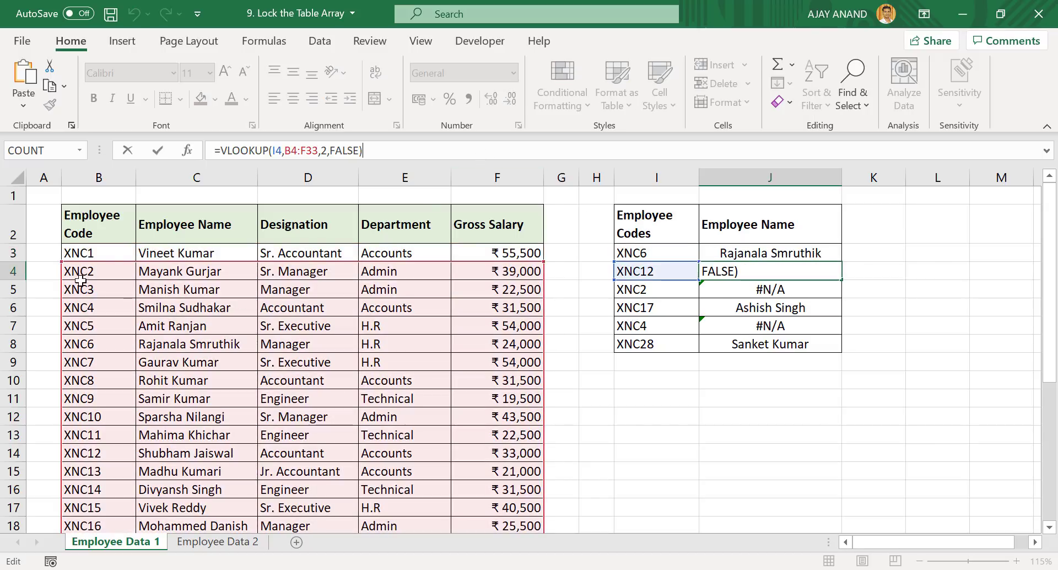
{"action": "scroll", "coordinate": [499, 342], "scroll_direction": "down", "scroll_amount": 7}
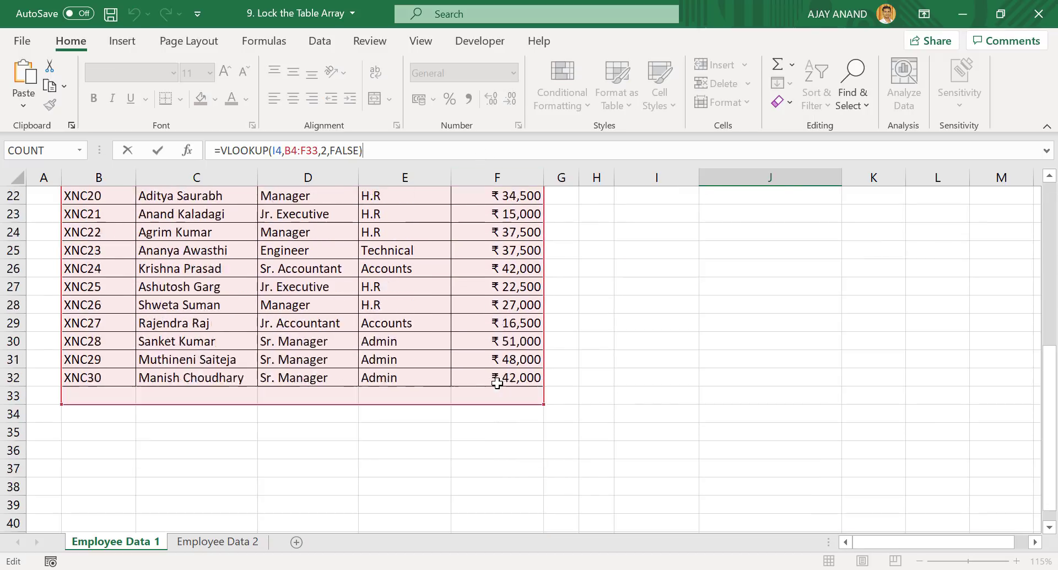
{"action": "scroll", "coordinate": [381, 361], "scroll_direction": "up", "scroll_amount": 7}
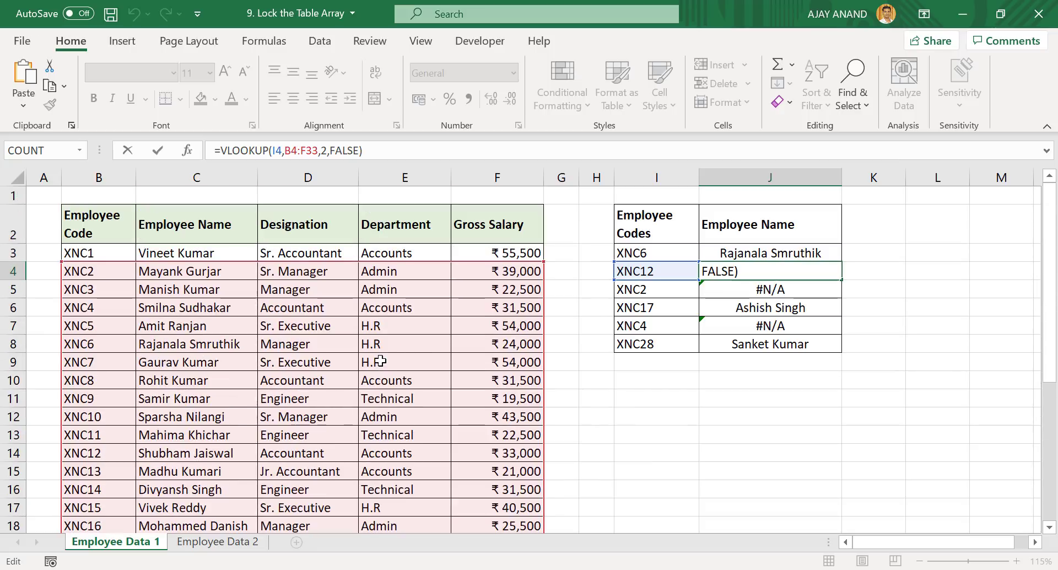
{"action": "key", "text": "ctrl+Return"}
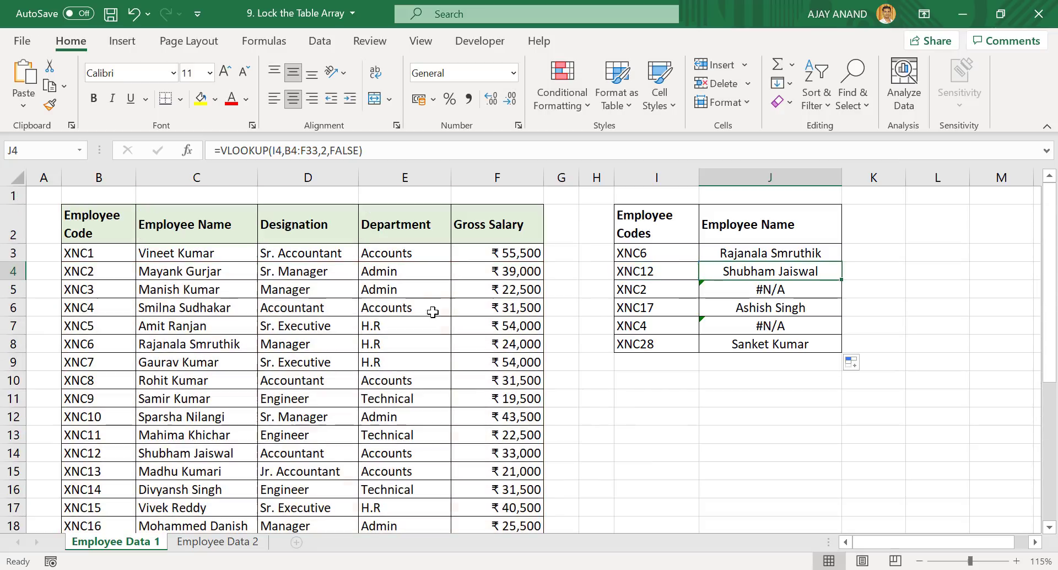
Examine how far the table array has shifted in the J8 formula and compare it with the one in J4
{"action": "left_click", "coordinate": [760, 344]}
{"action": "left_click", "coordinate": [421, 150]}
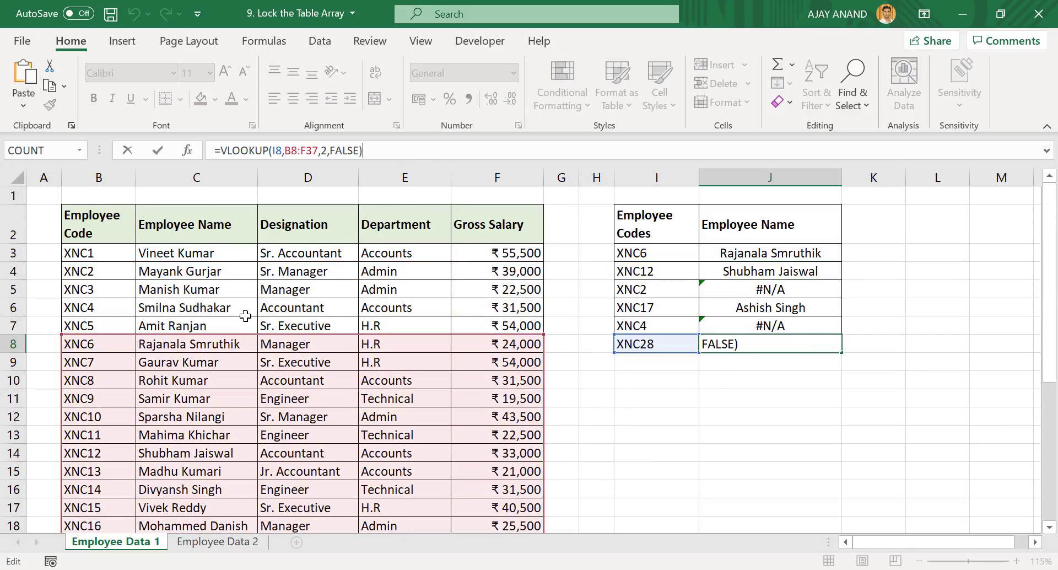
{"action": "scroll", "coordinate": [245, 315], "scroll_direction": "down", "scroll_amount": 9}
{"action": "scroll", "coordinate": [316, 329], "scroll_direction": "up", "scroll_amount": 5}
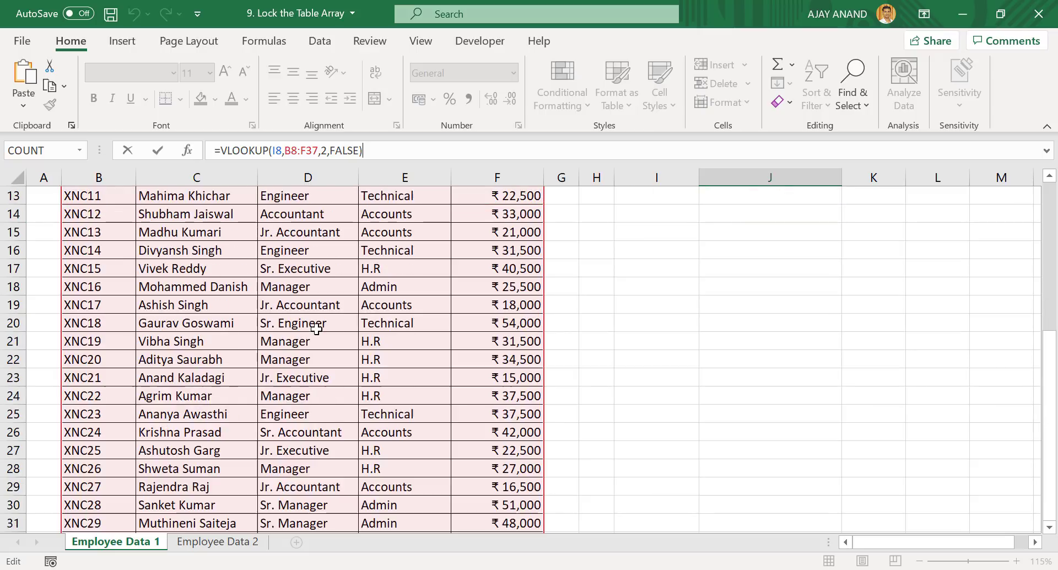
{"action": "scroll", "coordinate": [316, 329], "scroll_direction": "up", "scroll_amount": 4}
{"action": "key", "text": "ctrl+Return"}
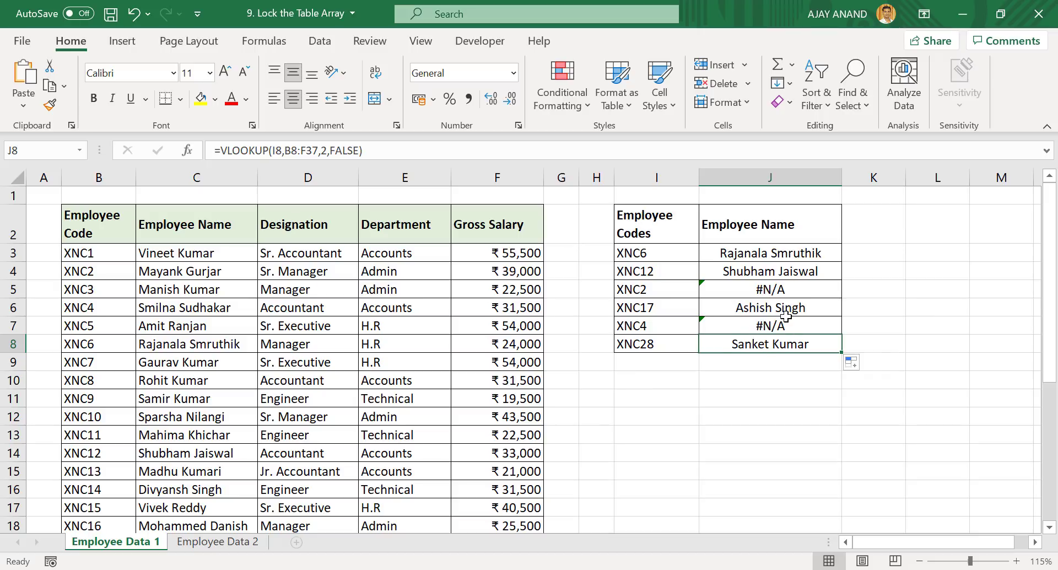
{"action": "left_click", "coordinate": [813, 271]}
{"action": "left_click", "coordinate": [435, 150]}
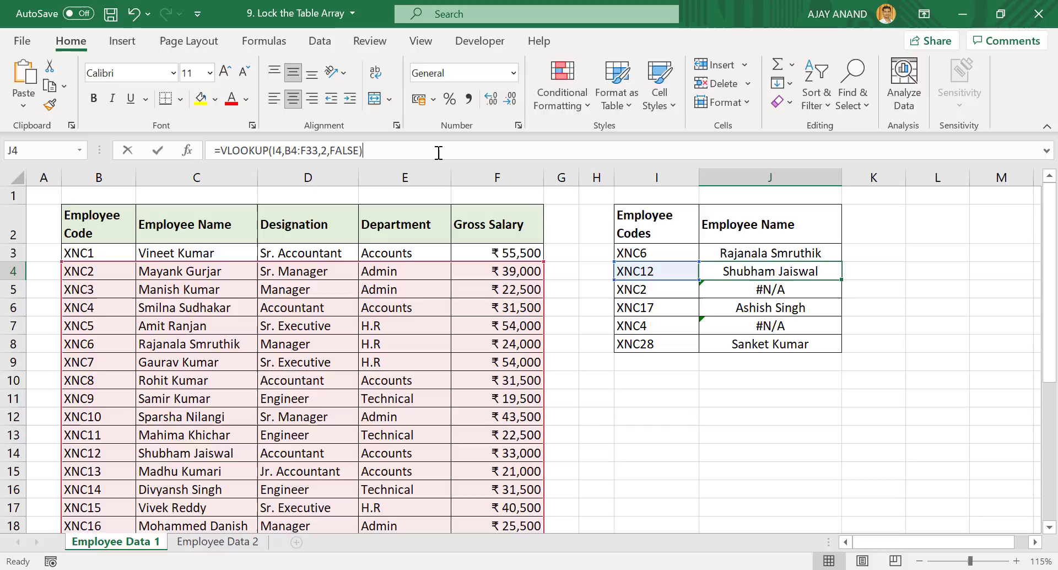
{"action": "key", "text": "Escape"}
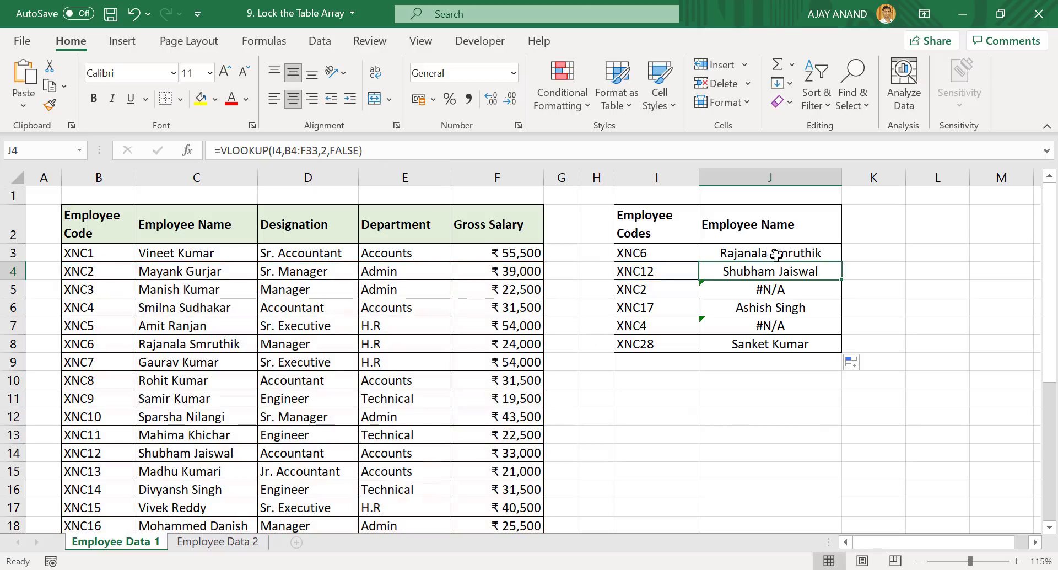
Clear J3:J8 and begin a new VLOOKUP in J3 with lookup value I3 and the locked table array $B$3:$F$32
{"action": "left_click_drag", "start_coordinate": [775, 255], "coordinate": [786, 339]}
{"action": "key", "text": "Delete"}
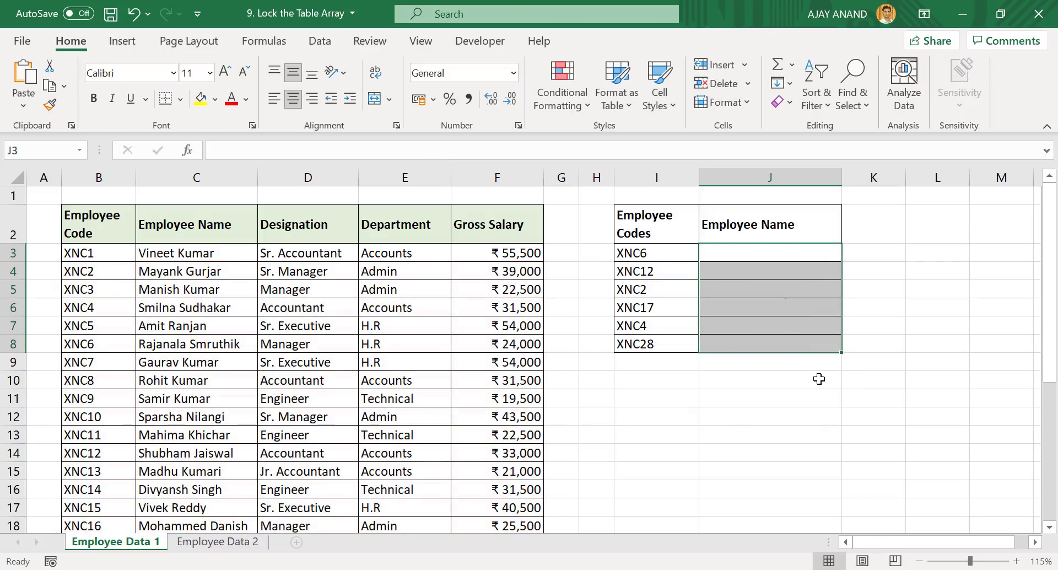
{"action": "left_click", "coordinate": [764, 252]}
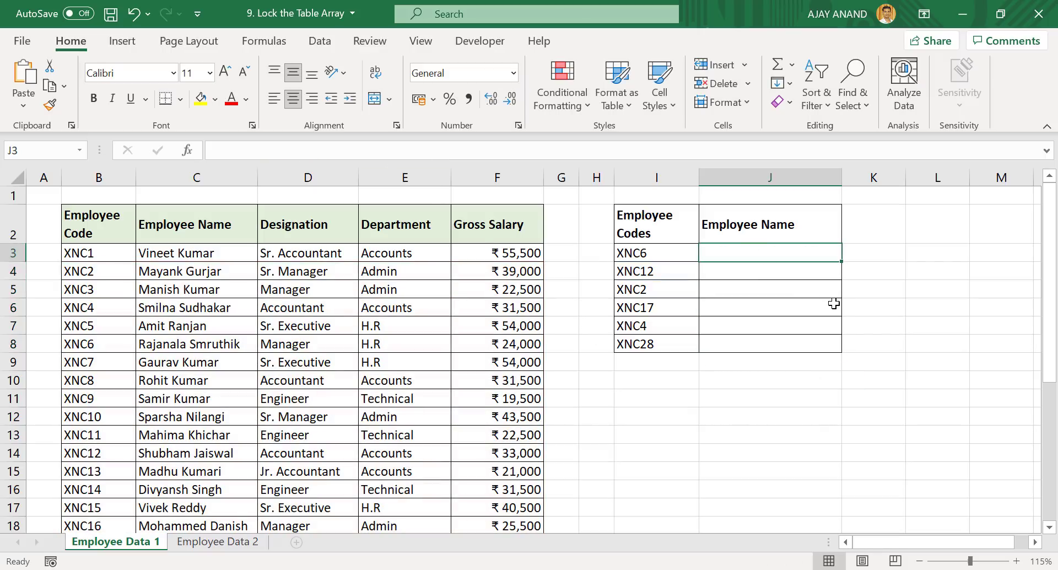
{"action": "type", "text": "=vlookup"}
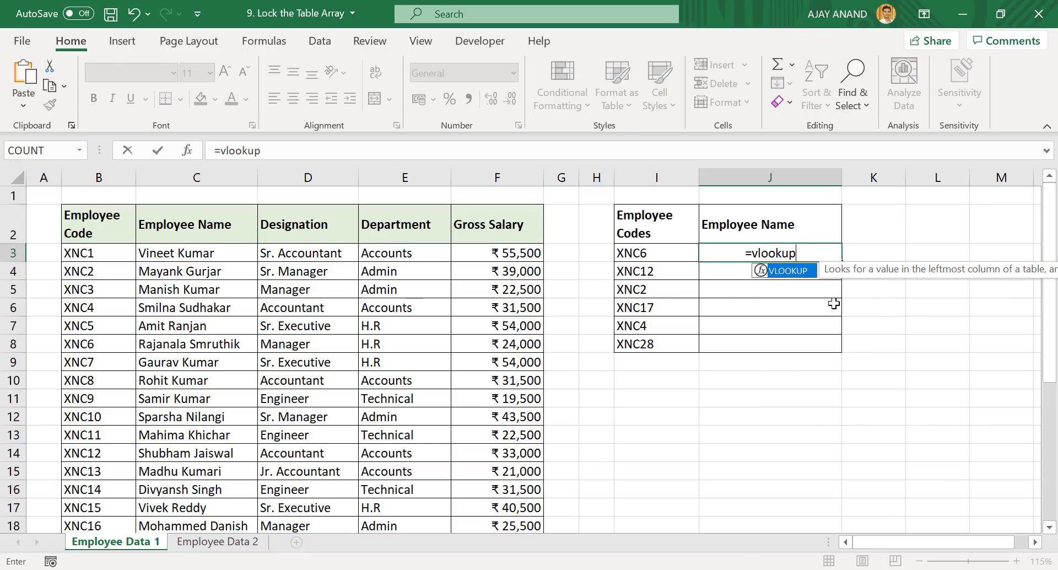
{"action": "type", "text": "("}
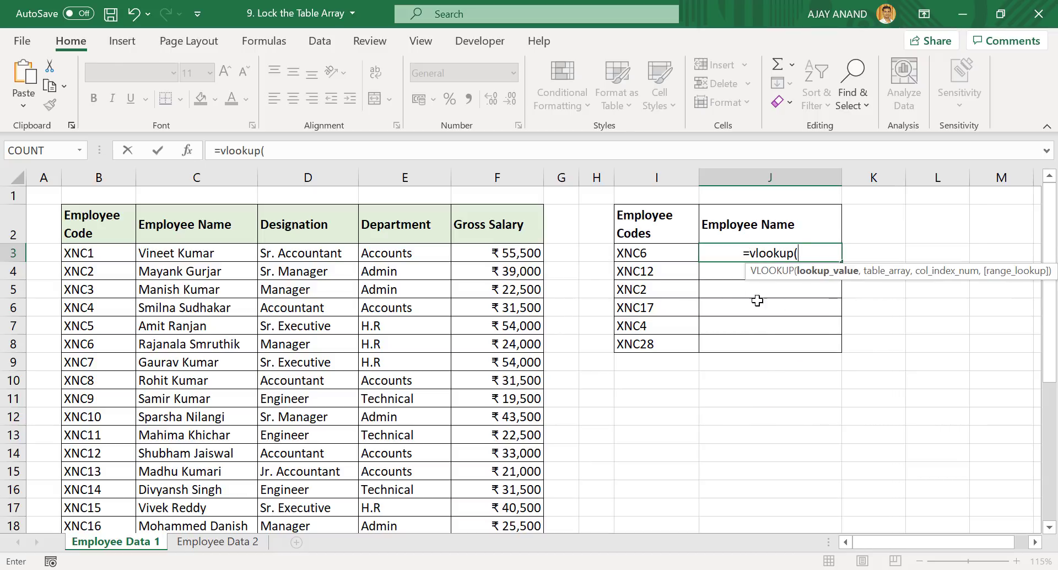
{"action": "left_click", "coordinate": [669, 254]}
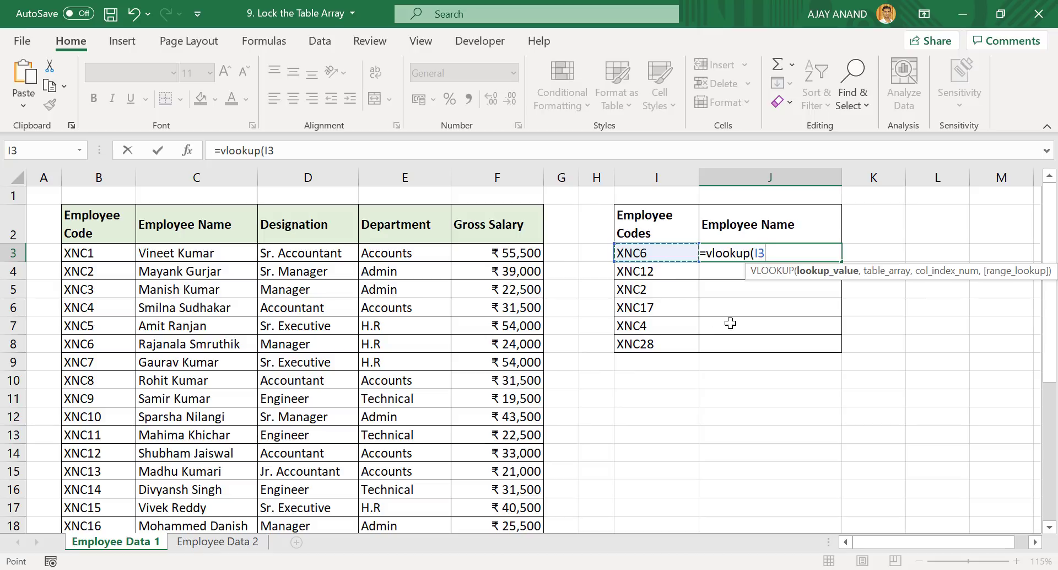
{"action": "type", "text": ","}
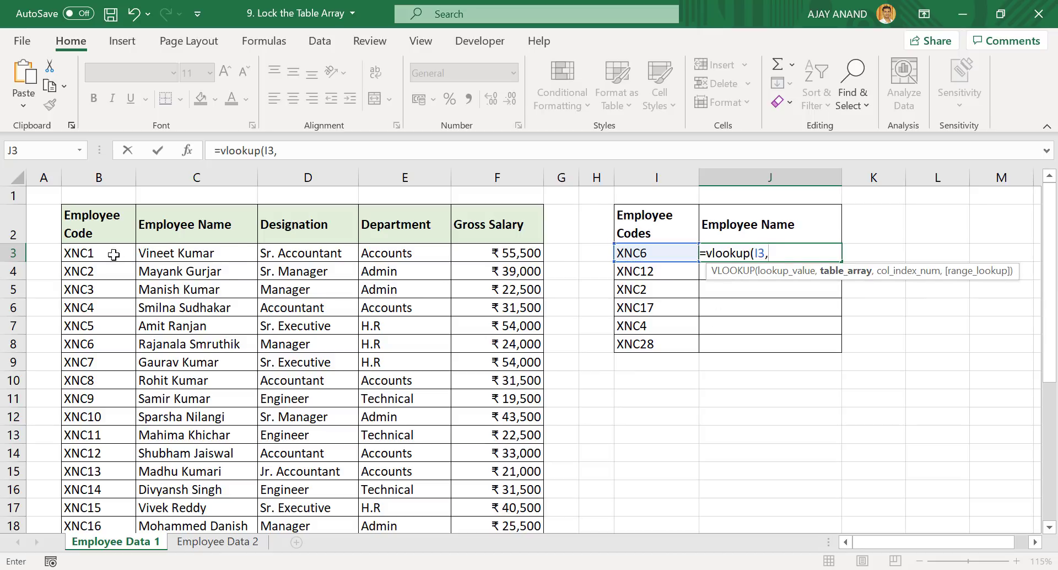
{"action": "left_click_drag", "start_coordinate": [115, 253], "coordinate": [510, 538]}
{"action": "scroll", "coordinate": [746, 366], "scroll_direction": "up", "scroll_amount": 5}
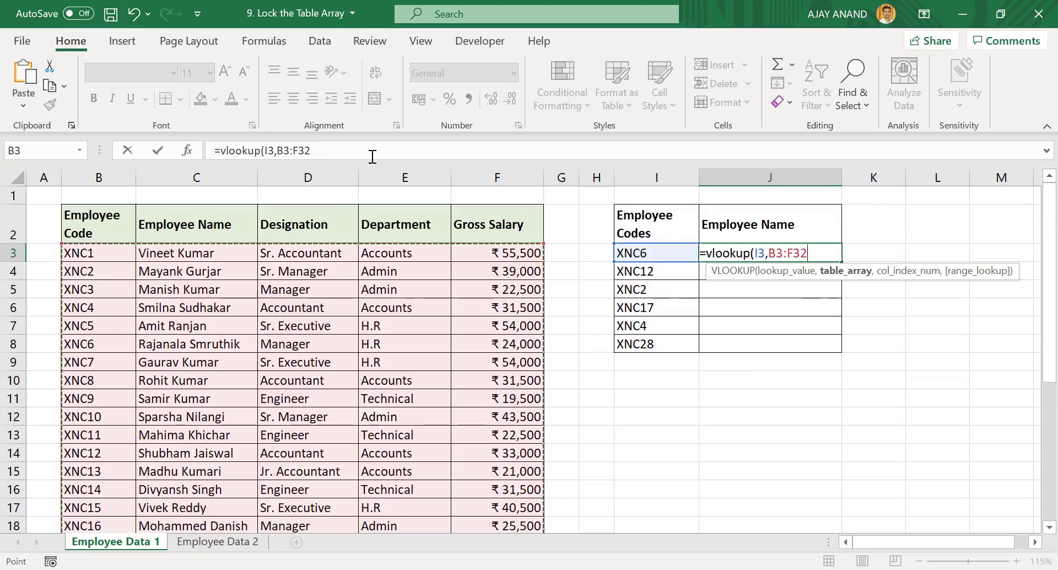
{"action": "key", "text": "F4"}
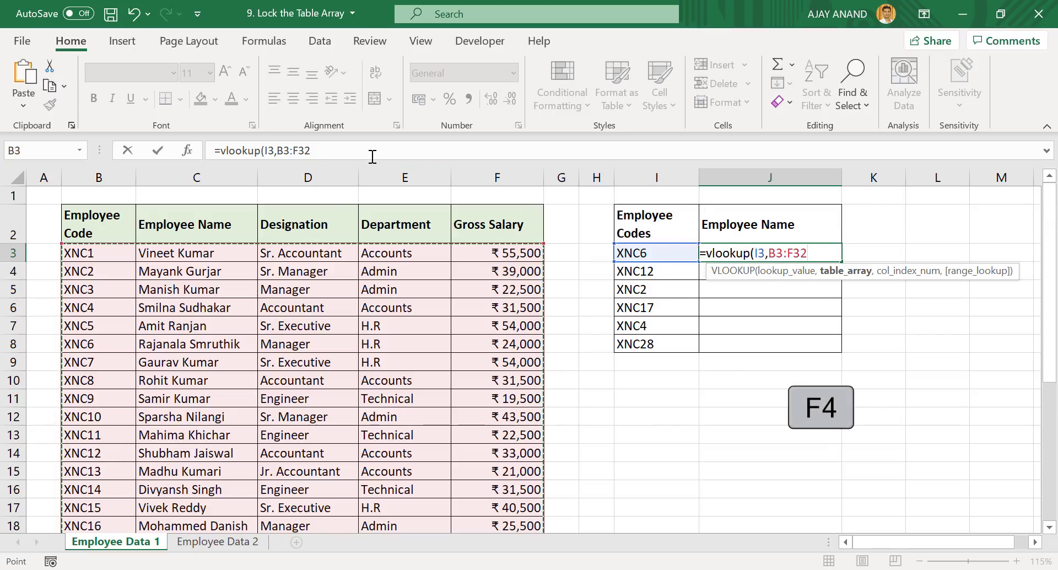
{"action": "key", "text": "F4"}
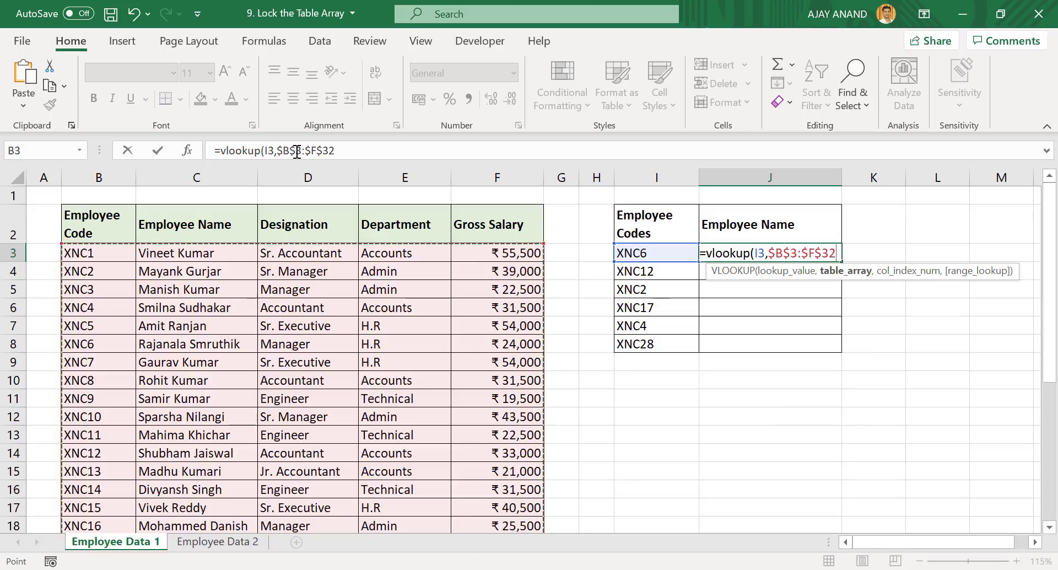
Complete the J3 formula with column index 2 and FALSE for an exact match, and fill it down through J8
{"action": "left_click", "coordinate": [358, 151]}
{"action": "type", "text": ","}
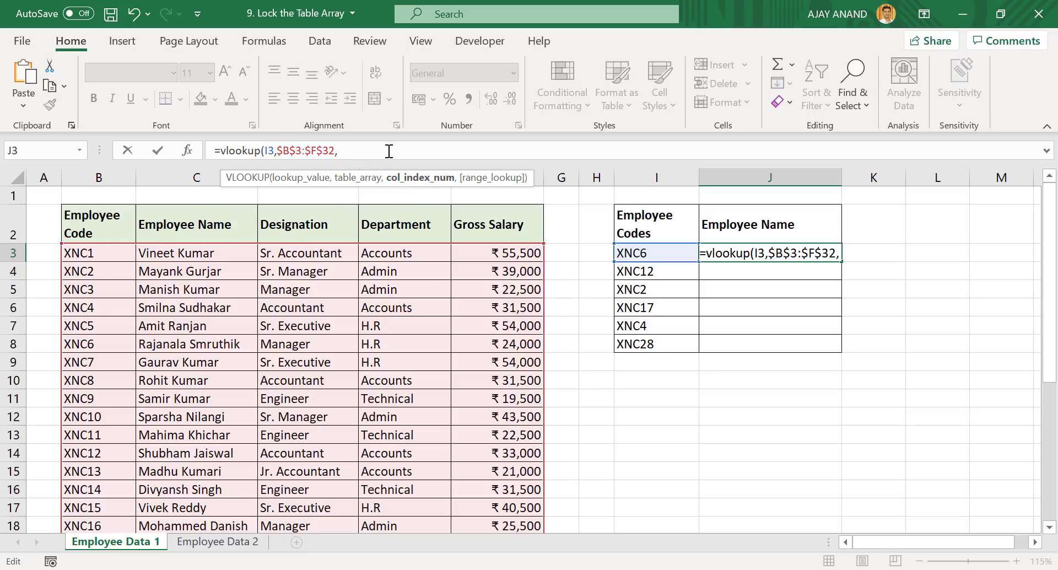
{"action": "type", "text": "2,"}
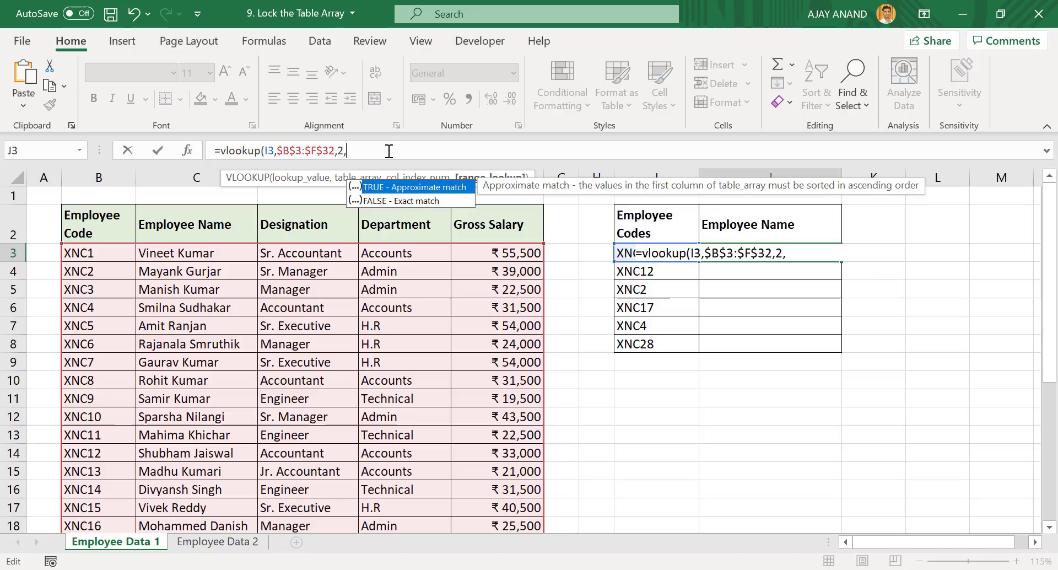
{"action": "double_click", "coordinate": [384, 202]}
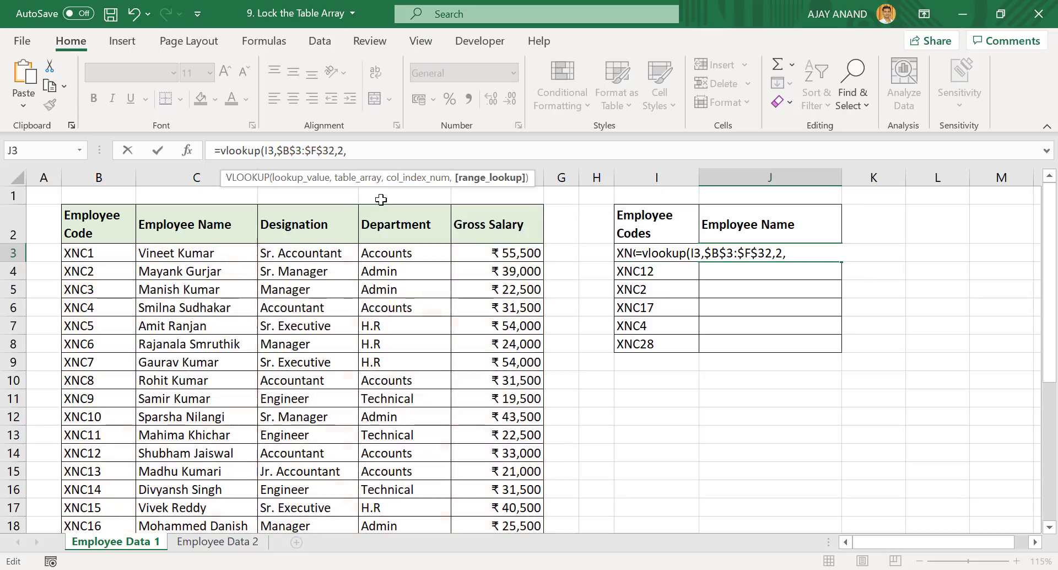
{"action": "key", "text": "Return"}
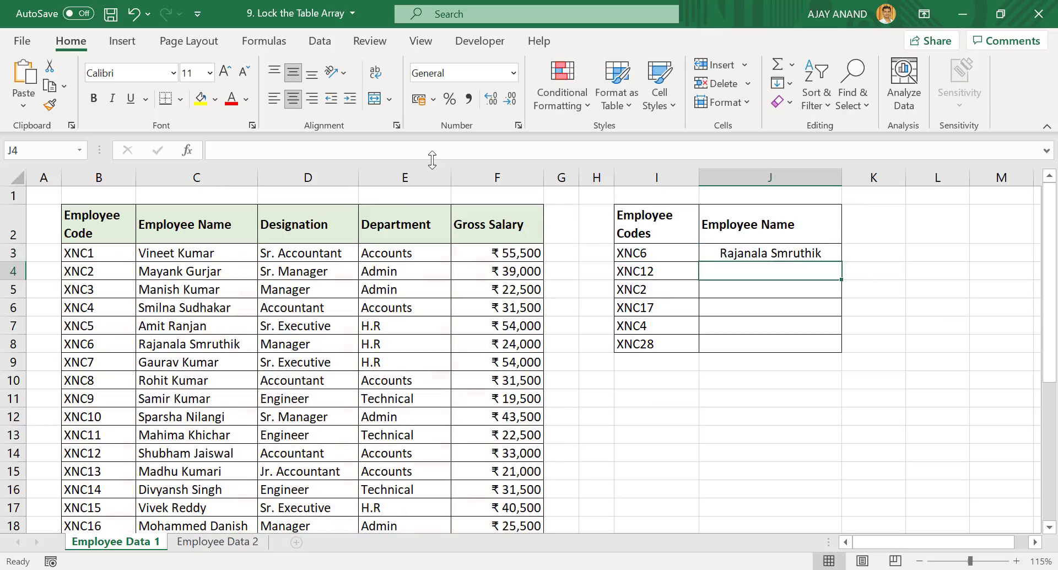
{"action": "left_click", "coordinate": [777, 255]}
{"action": "left_click_drag", "start_coordinate": [836, 265], "coordinate": [852, 350]}
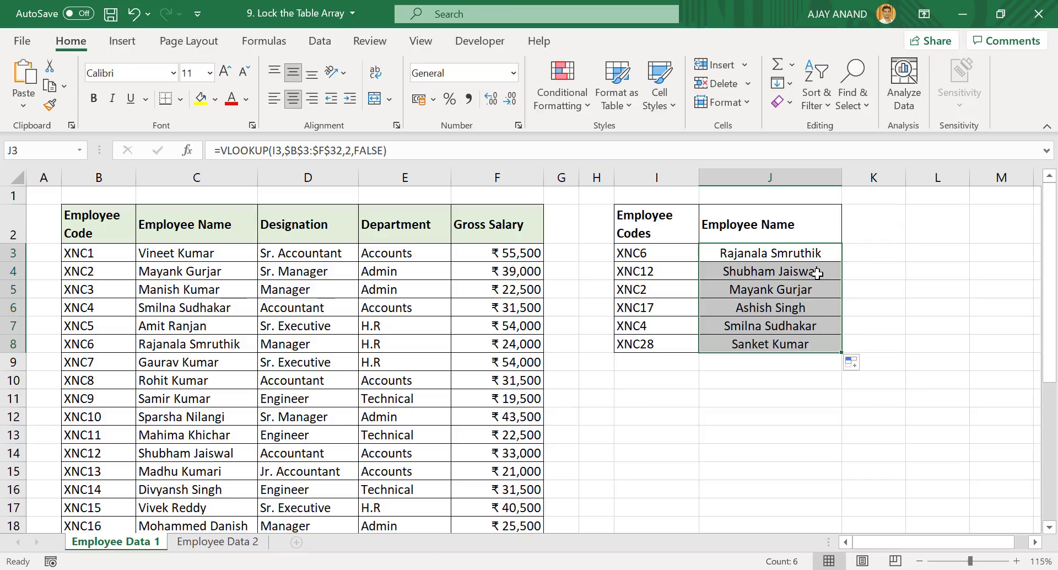
Check the table array referenced by the filled formulas in J4 and J8
{"action": "left_click", "coordinate": [804, 271]}
{"action": "left_click", "coordinate": [486, 154]}
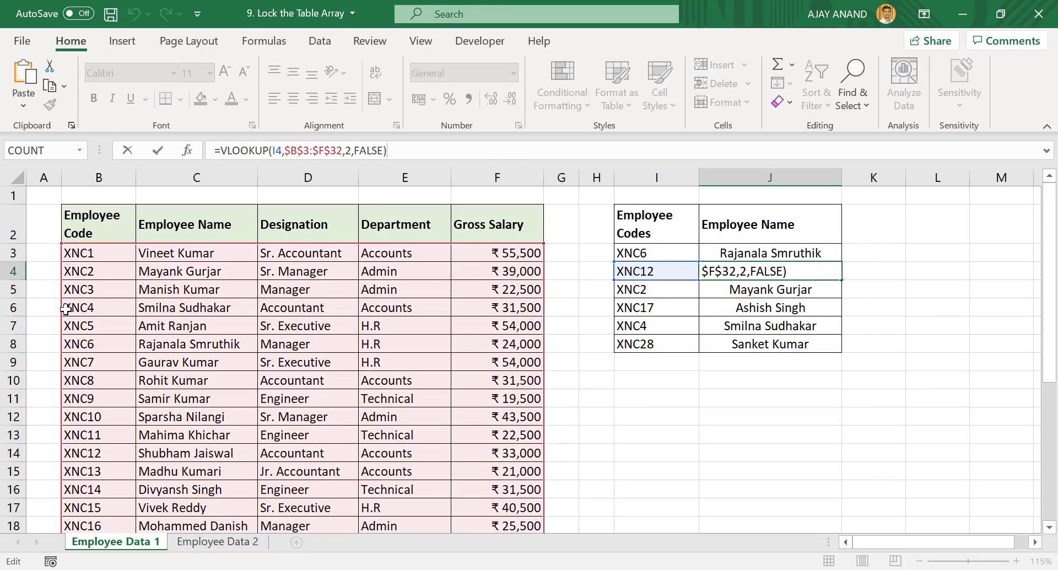
{"action": "key", "text": "Return"}
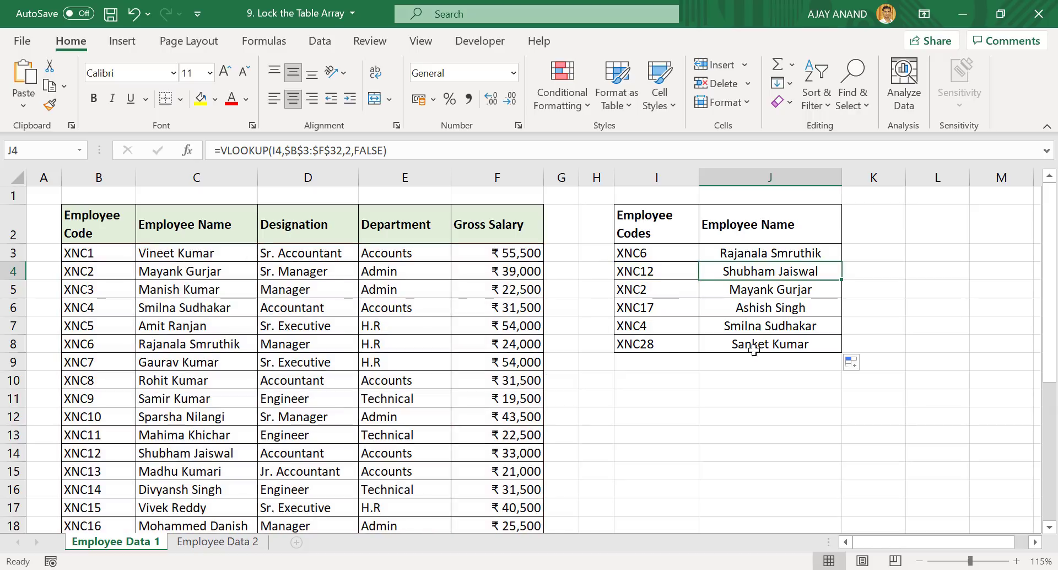
{"action": "left_click", "coordinate": [771, 346]}
{"action": "left_click", "coordinate": [421, 151]}
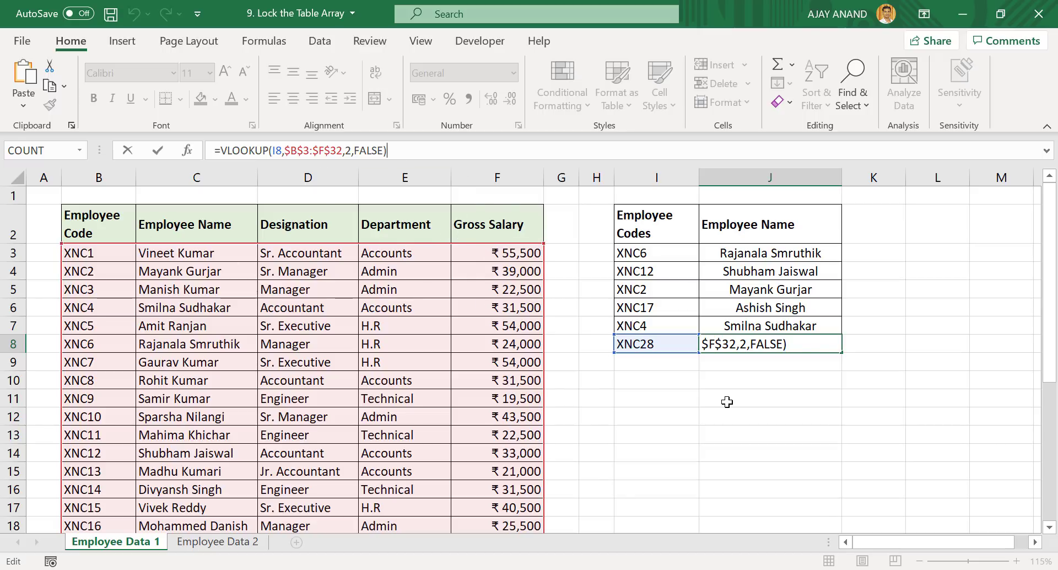
{"action": "key", "text": "Return"}
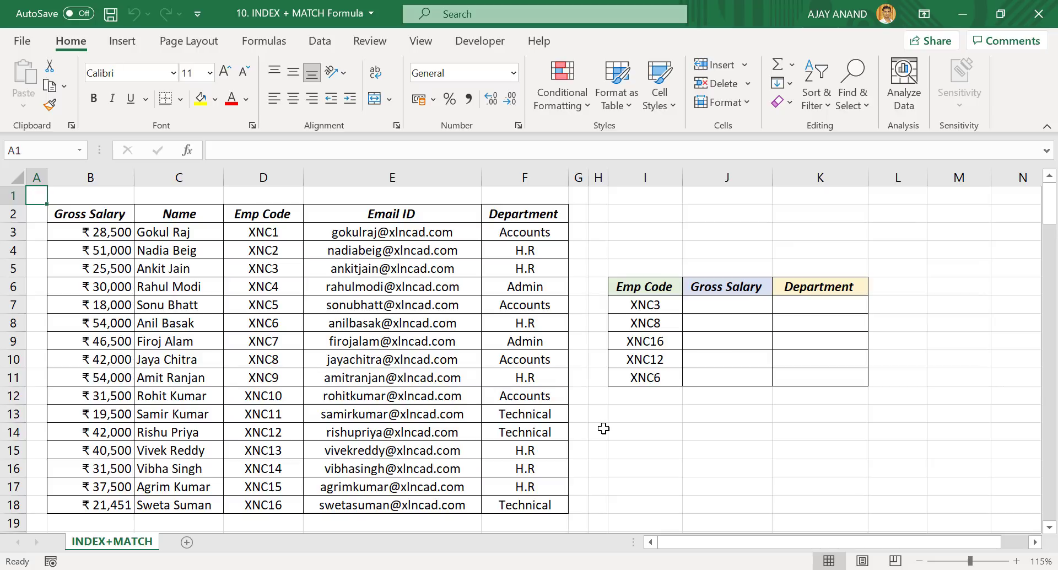
Begin an INDEX formula in J7 with the locked array $B$3:$F$18
{"action": "left_click", "coordinate": [710, 308]}
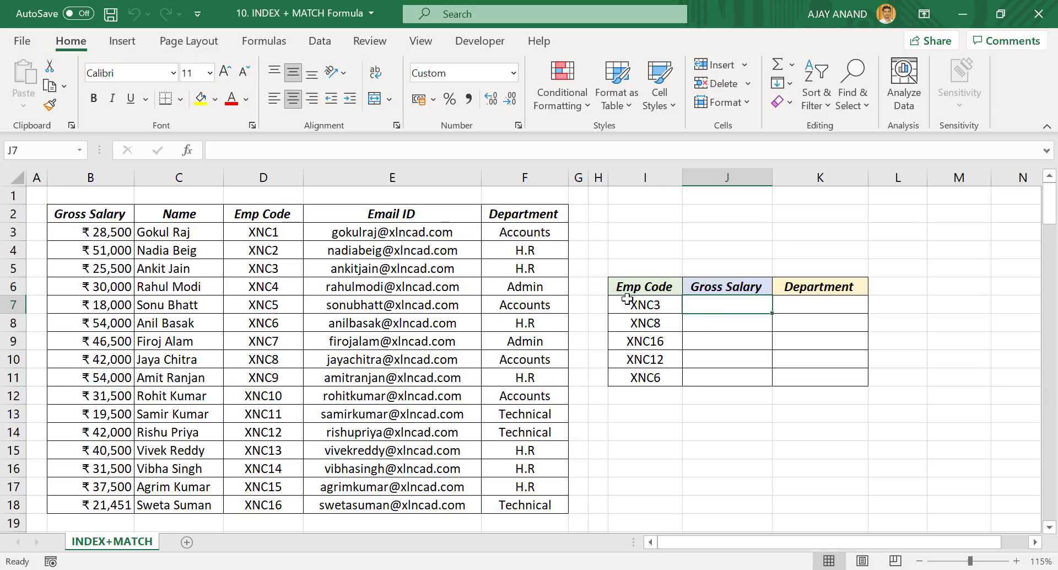
{"action": "left_click", "coordinate": [330, 158]}
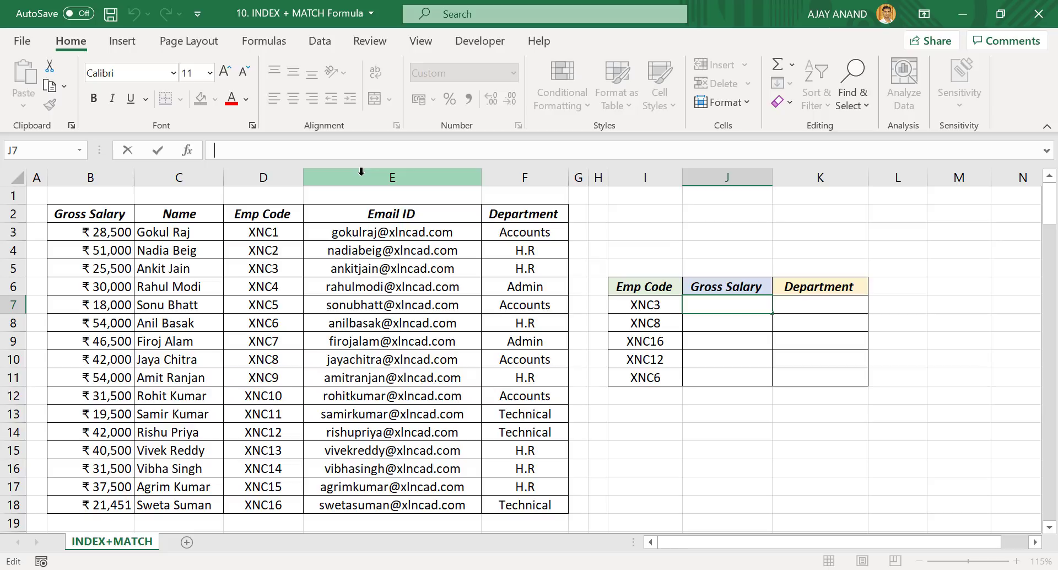
{"action": "type", "text": "=inde"}
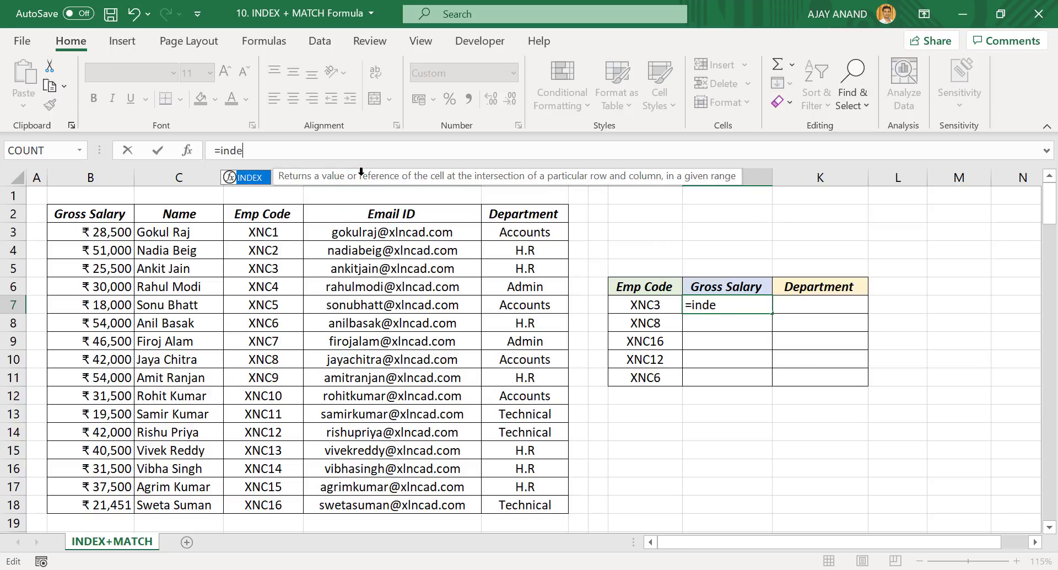
{"action": "type", "text": "x("}
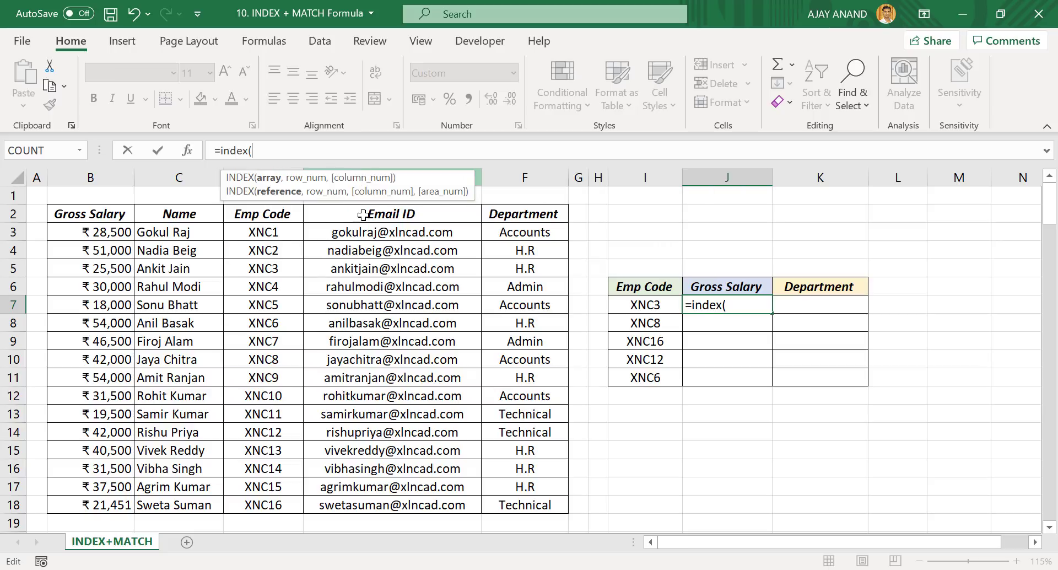
{"action": "left_click_drag", "start_coordinate": [91, 232], "coordinate": [506, 505]}
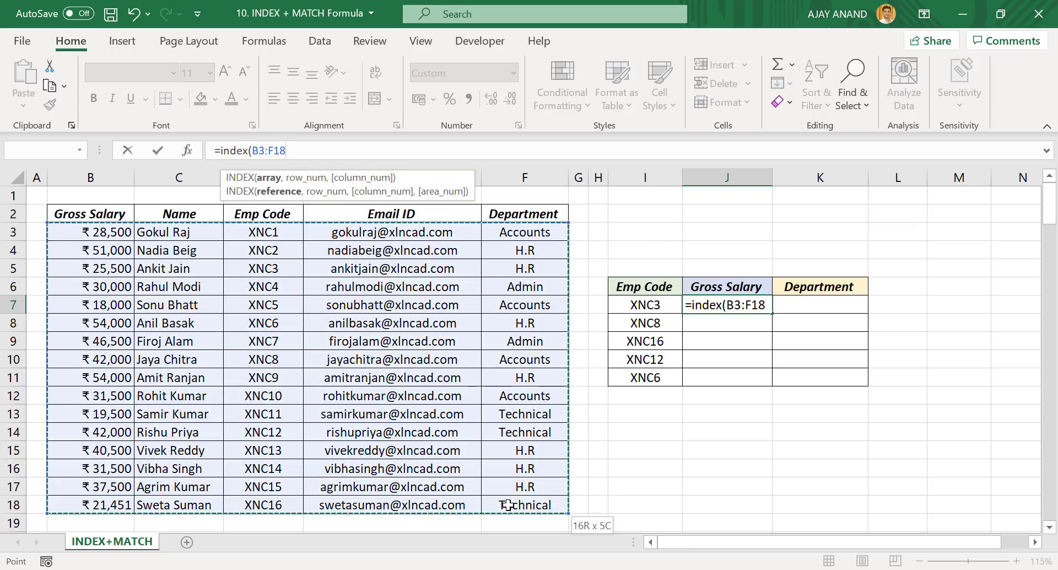
{"action": "key", "text": "F4"}
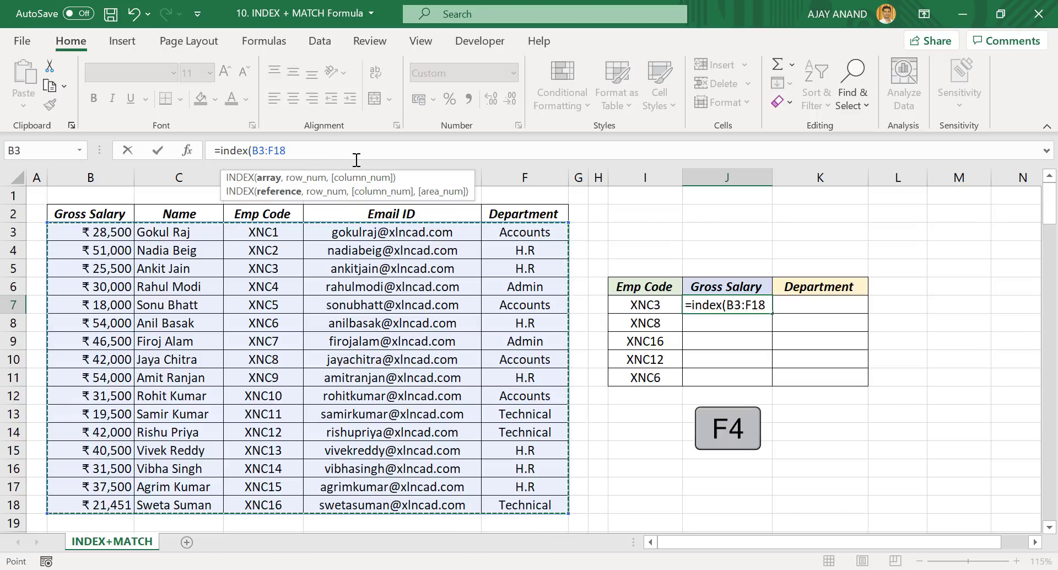
{"action": "type", "text": ","}
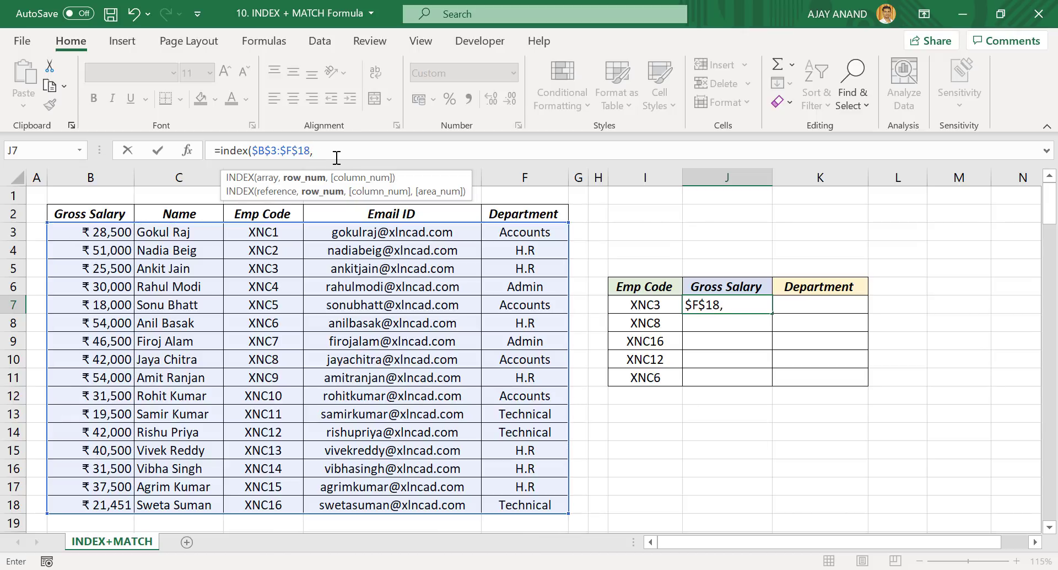
Nest a MATCH as the row number, with lookup value I7, locked lookup array $D$3:$D$18 and match type 0
{"action": "type", "text": "match"}
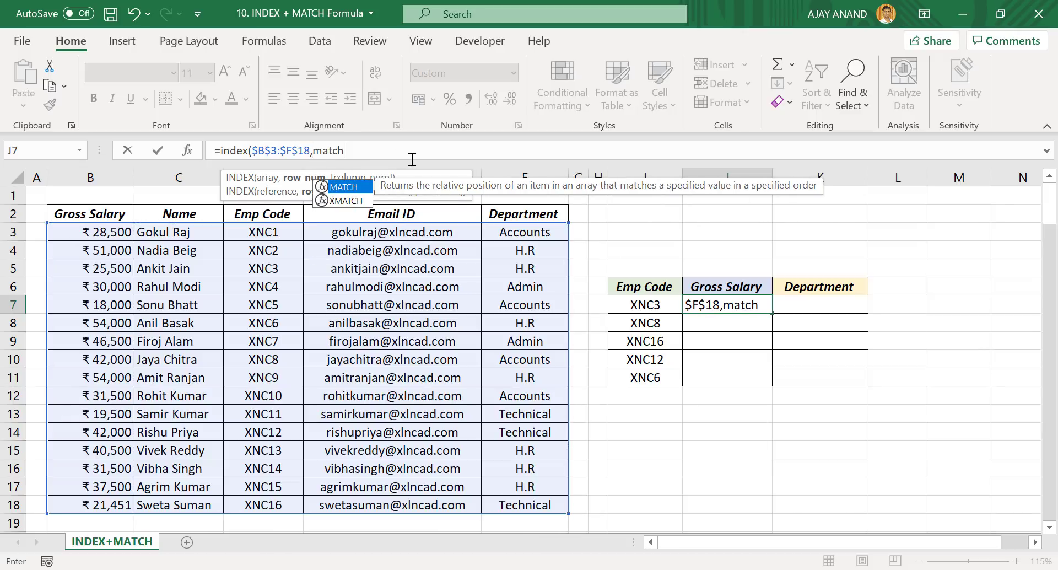
{"action": "type", "text": "("}
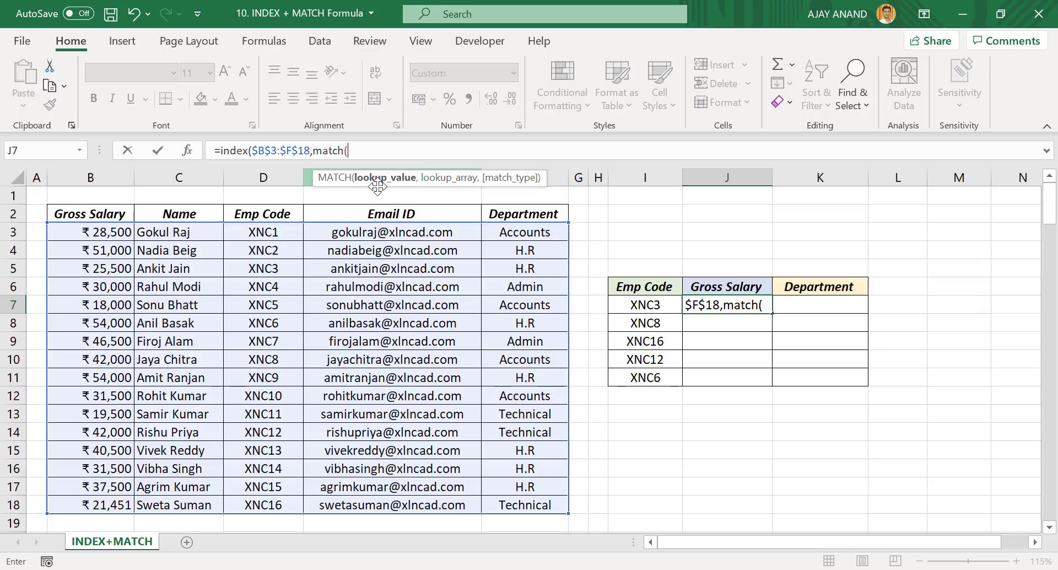
{"action": "left_click", "coordinate": [641, 306]}
{"action": "type", "text": ","}
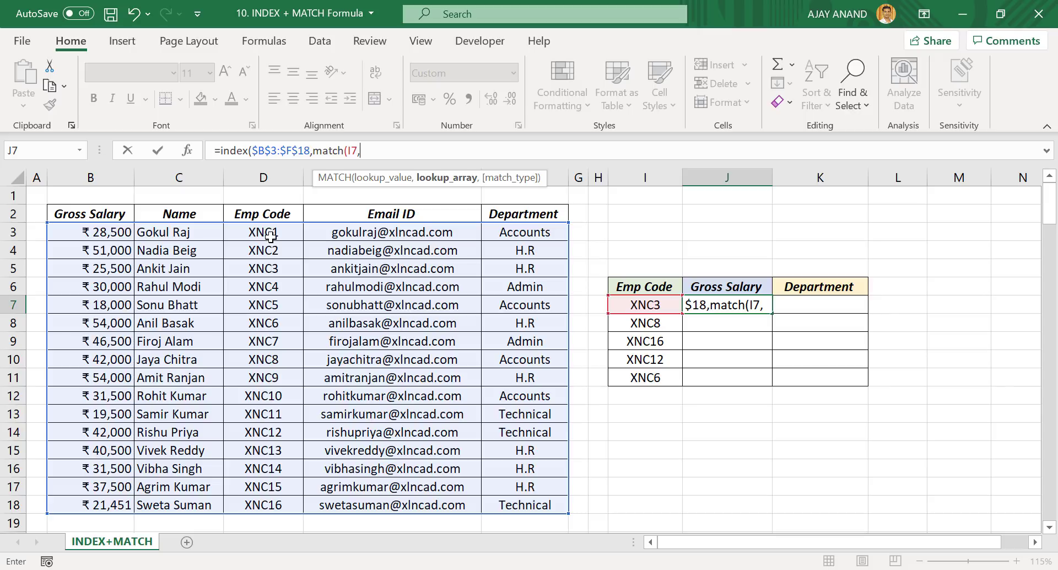
{"action": "left_click_drag", "start_coordinate": [270, 236], "coordinate": [279, 499]}
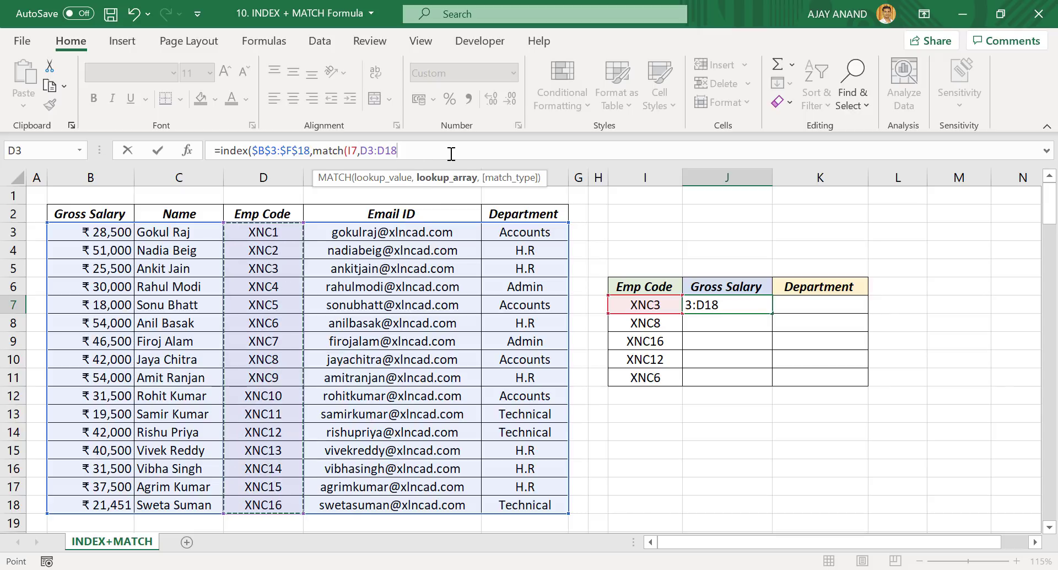
{"action": "key", "text": "F4"}
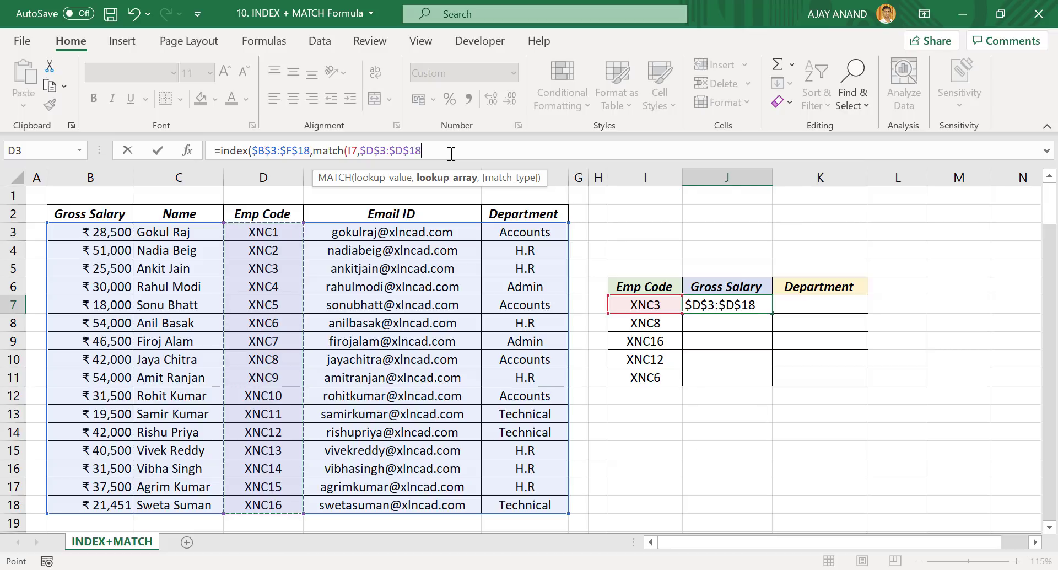
{"action": "type", "text": ","}
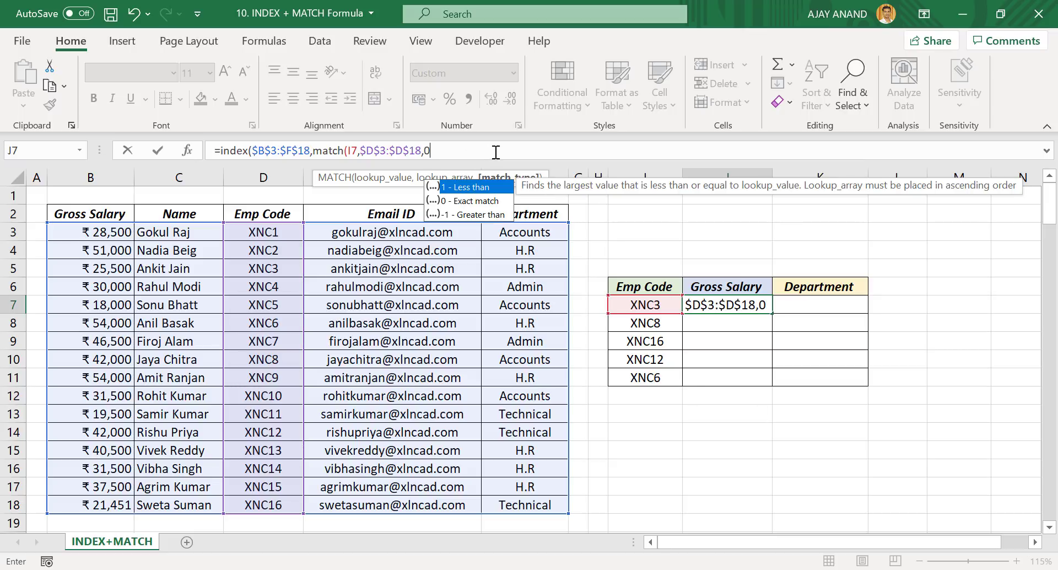
{"action": "type", "text": "0)"}
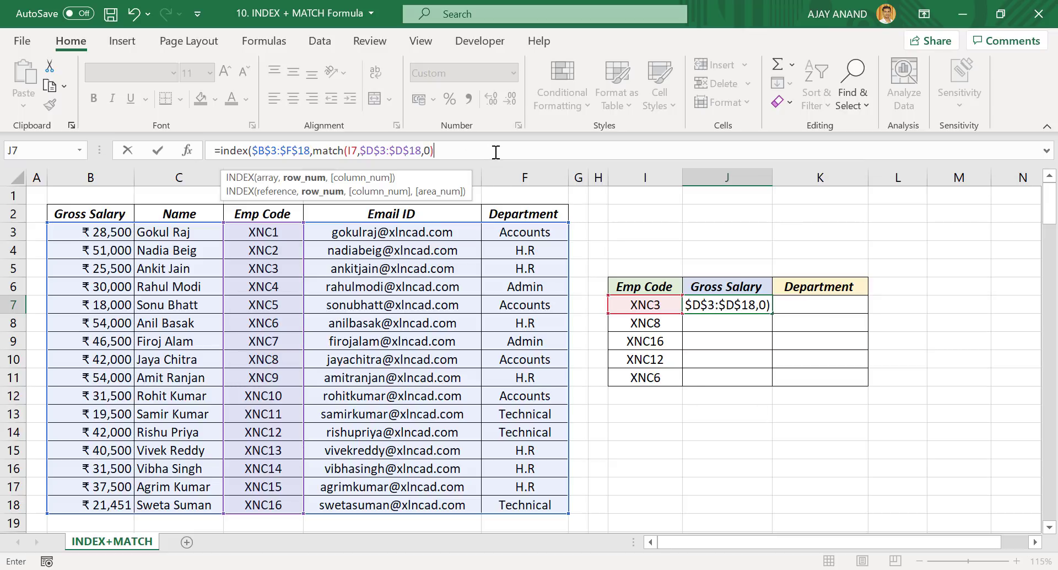
Complete the INDEX formula in J7 with column number 1 for the gross salary
{"action": "type", "text": ","}
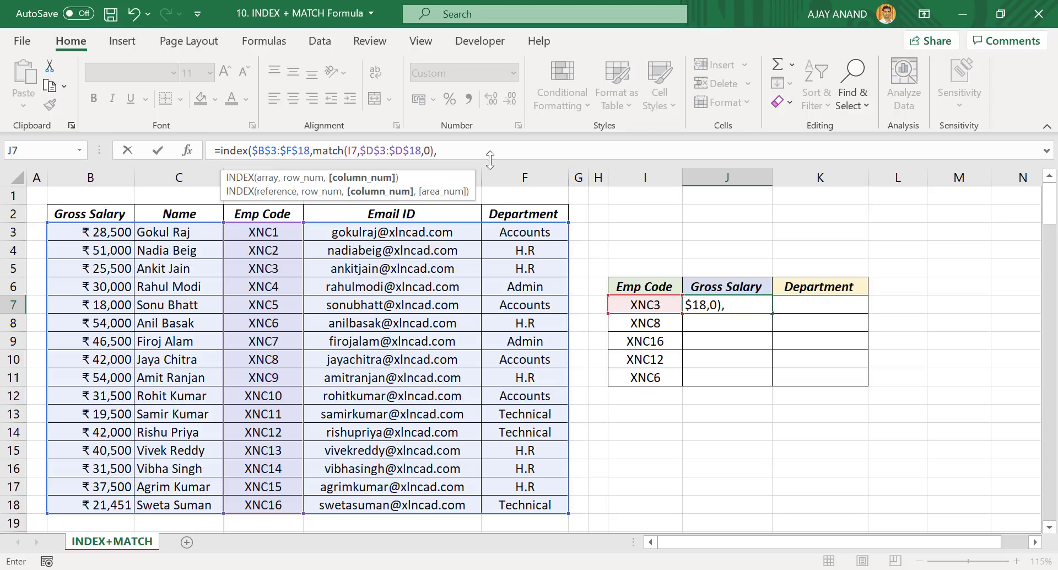
{"action": "type", "text": ")"}
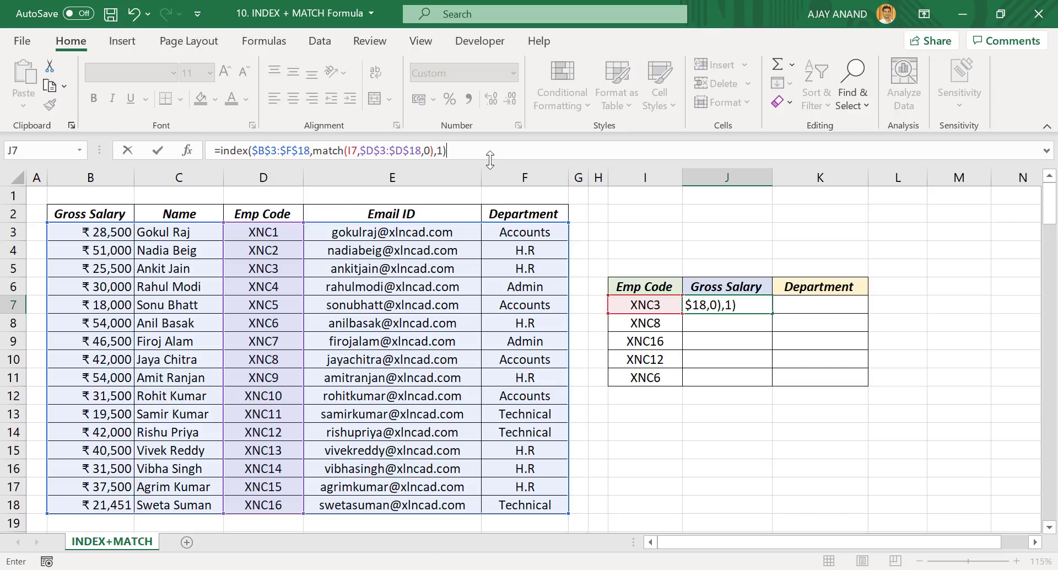
{"action": "key", "text": "Return"}
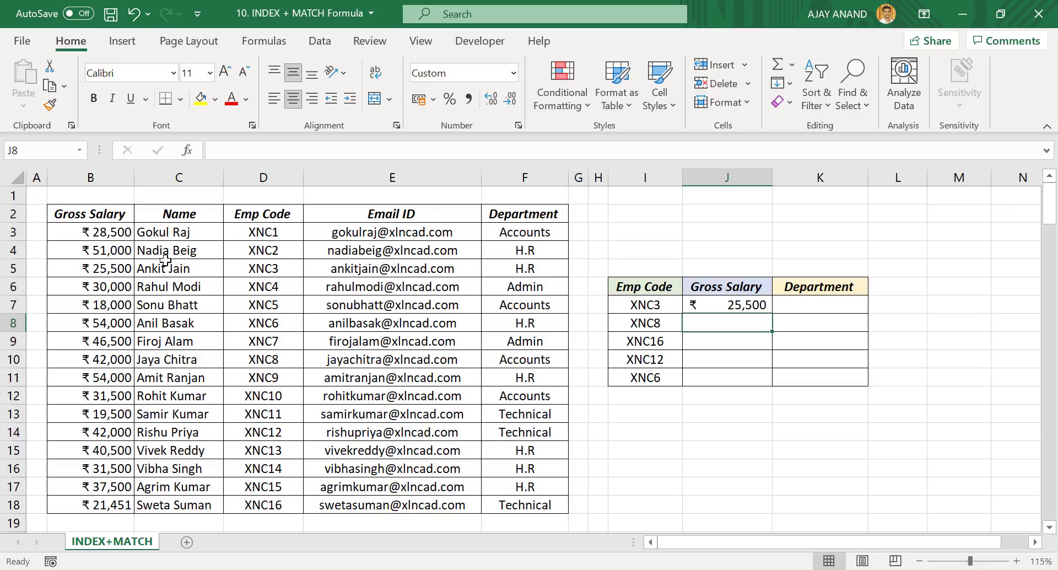
Fill the J7 formula down through J11 and check the XNC6 salary against the source table
{"action": "left_click", "coordinate": [750, 305]}
{"action": "left_click_drag", "start_coordinate": [772, 313], "coordinate": [777, 384]}
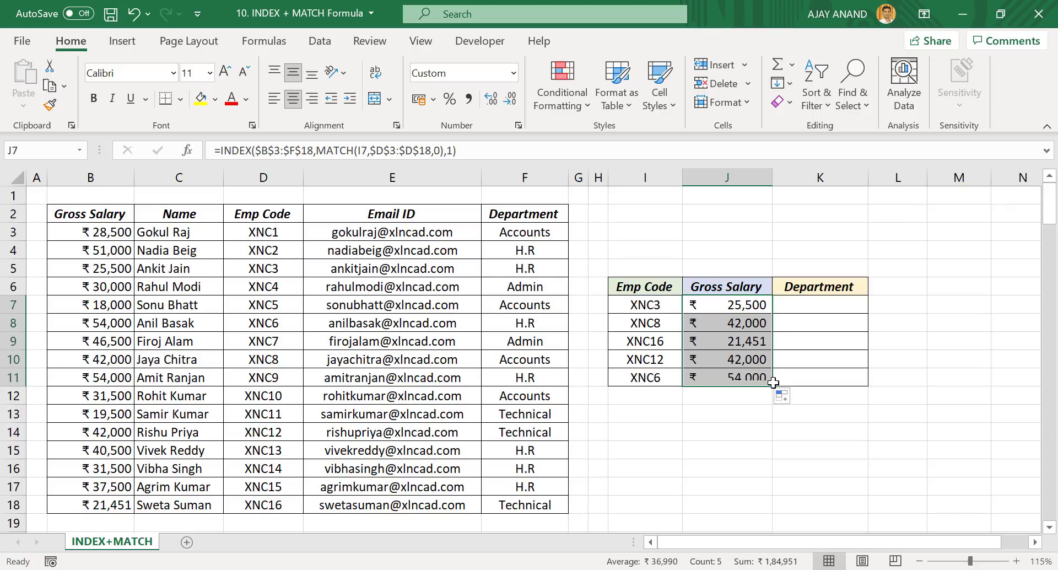
{"action": "left_click_drag", "start_coordinate": [286, 325], "coordinate": [89, 324]}
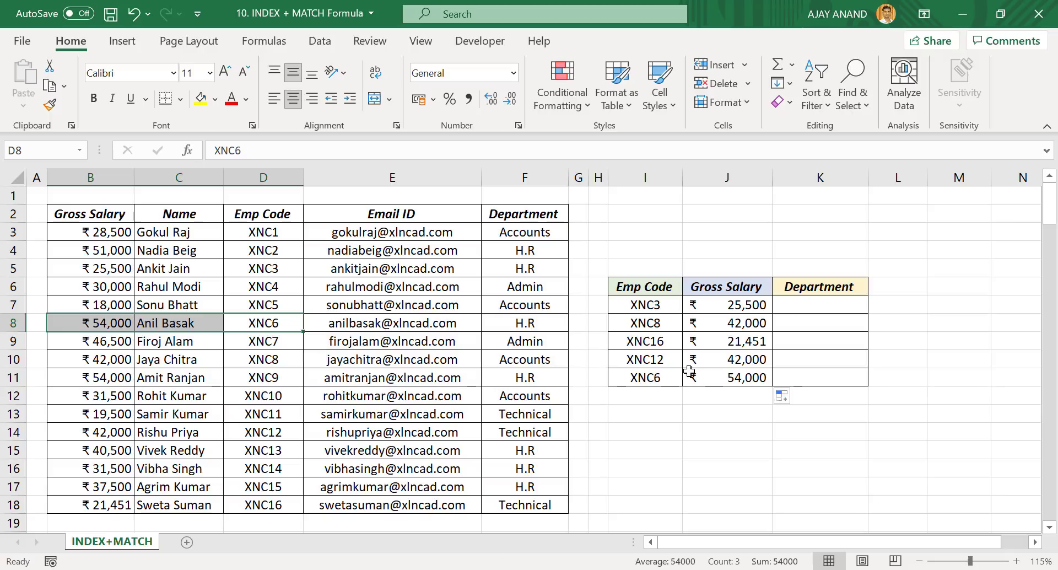
{"action": "left_click", "coordinate": [716, 382]}
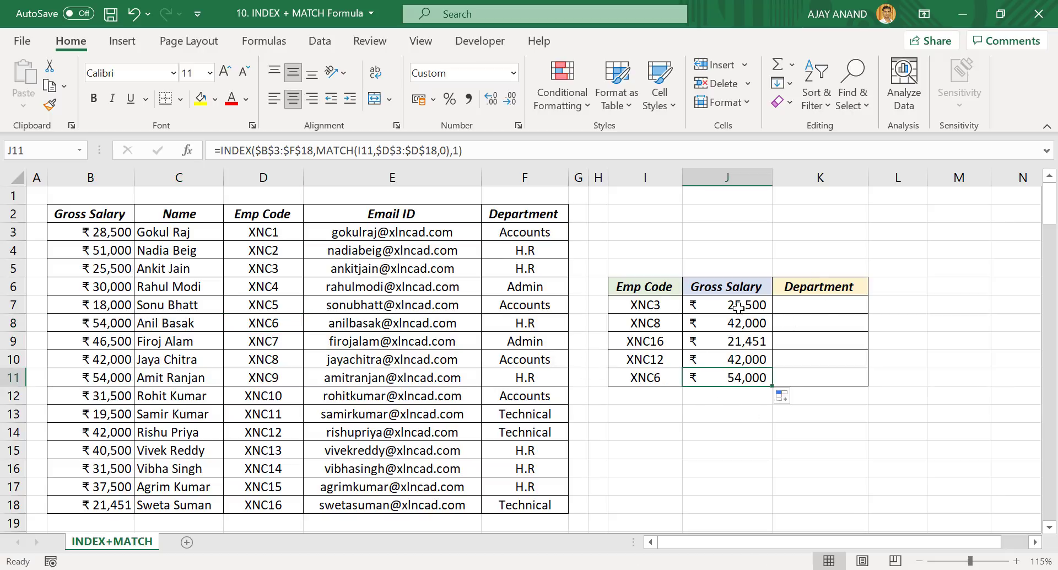
Copy the INDEX and MATCH formula text from J7 without its equals sign, leaving the cell as it is
{"action": "left_click", "coordinate": [738, 308]}
{"action": "left_click", "coordinate": [229, 150]}
{"action": "left_click_drag", "start_coordinate": [229, 151], "coordinate": [449, 157]}
{"action": "right_click", "coordinate": [407, 159]}
{"action": "left_click", "coordinate": [438, 187]}
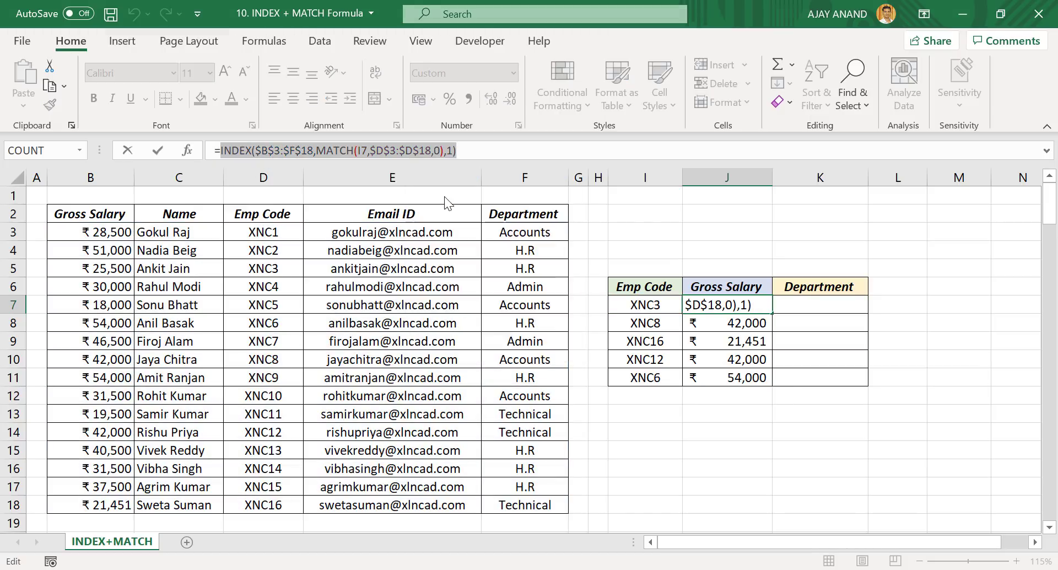
{"action": "key", "text": "Escape"}
Enter the copied INDEX and MATCH formula in K7 with the column number changed to 5 for the department
{"action": "left_click", "coordinate": [836, 307]}
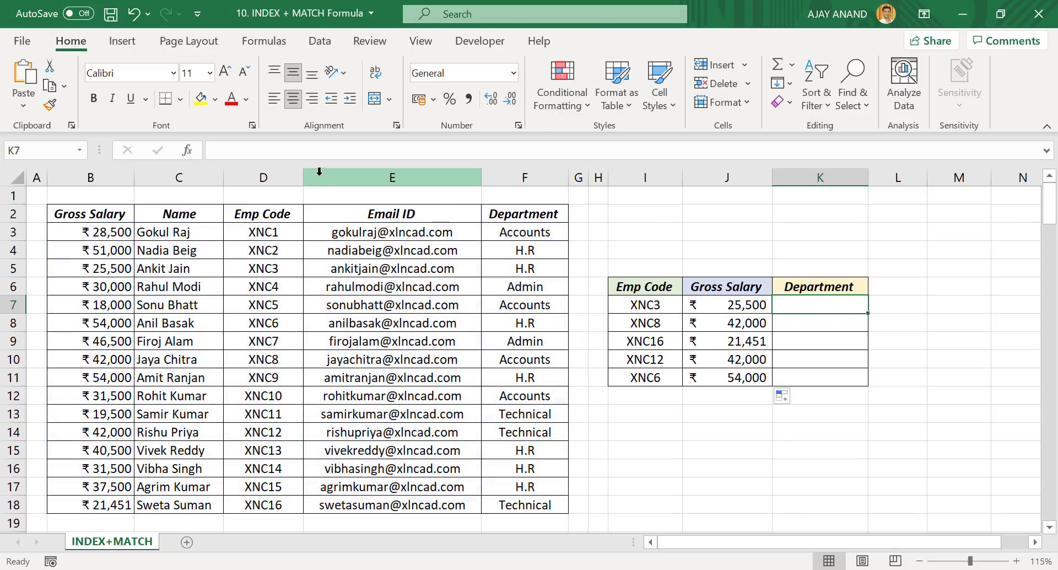
{"action": "left_click", "coordinate": [302, 155]}
{"action": "type", "text": "="}
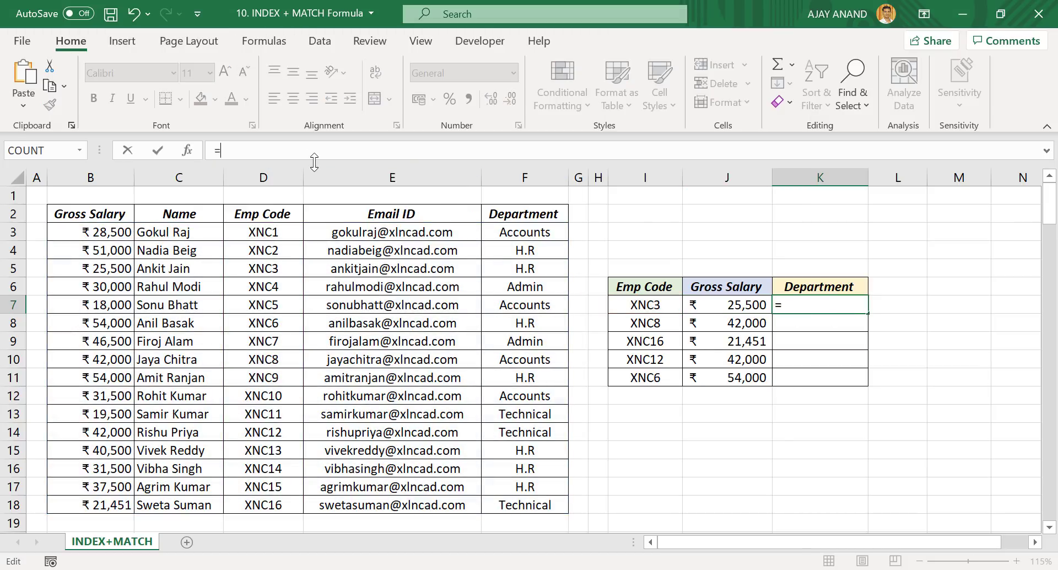
{"action": "right_click", "coordinate": [249, 150]}
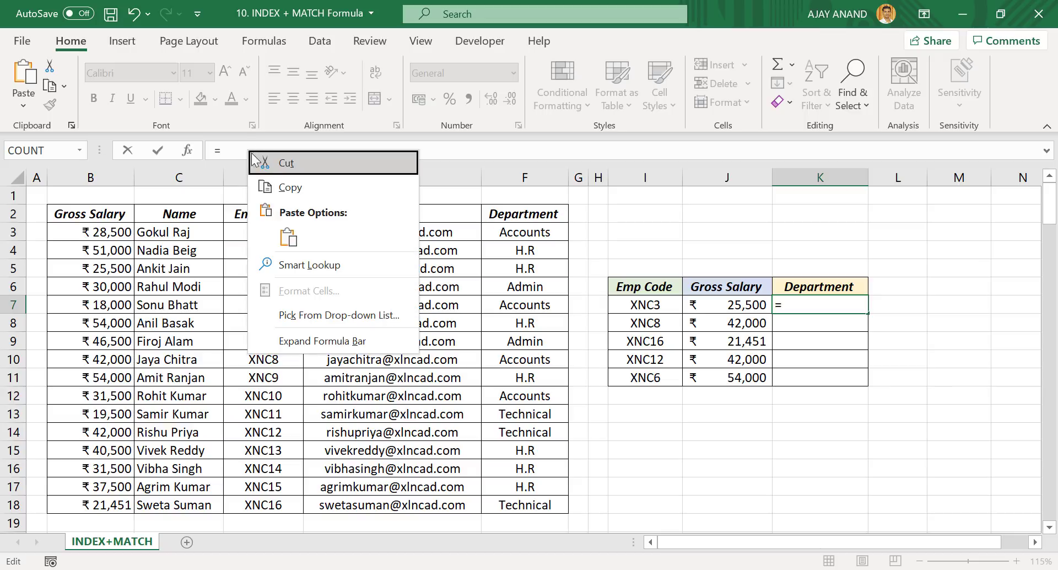
{"action": "left_click", "coordinate": [287, 233]}
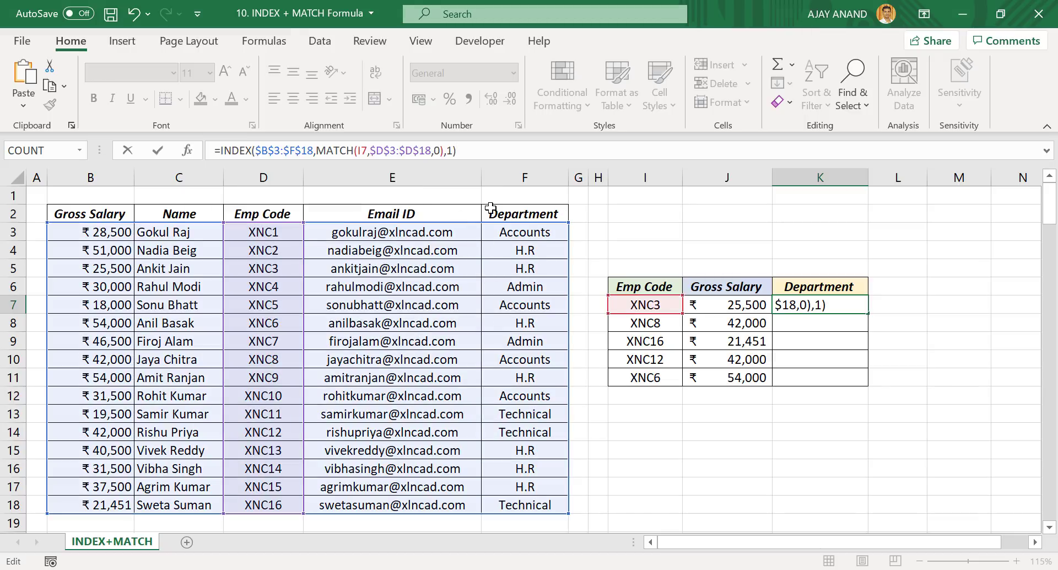
{"action": "double_click", "coordinate": [451, 150]}
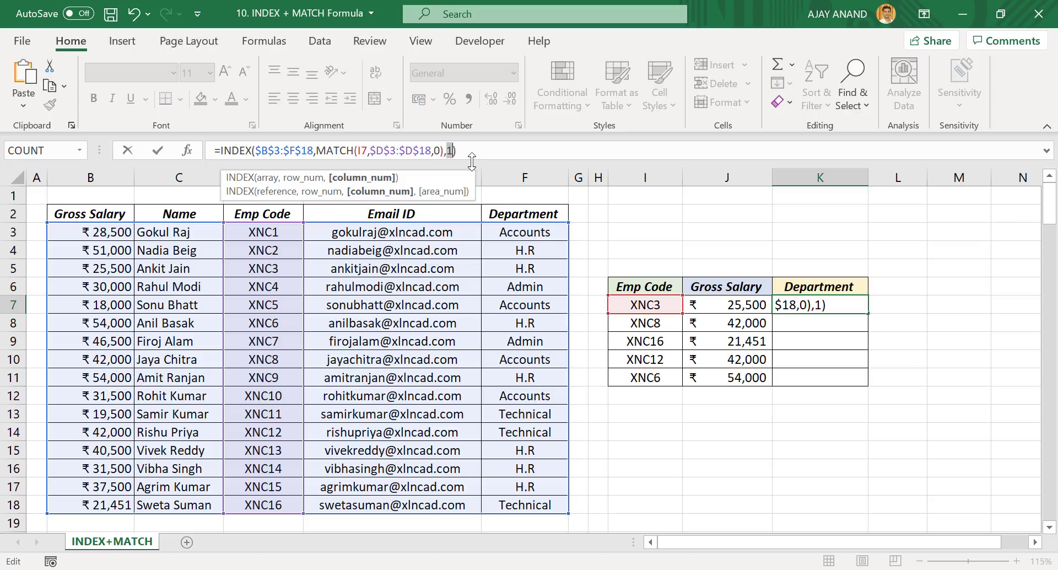
{"action": "key", "text": "Return"}
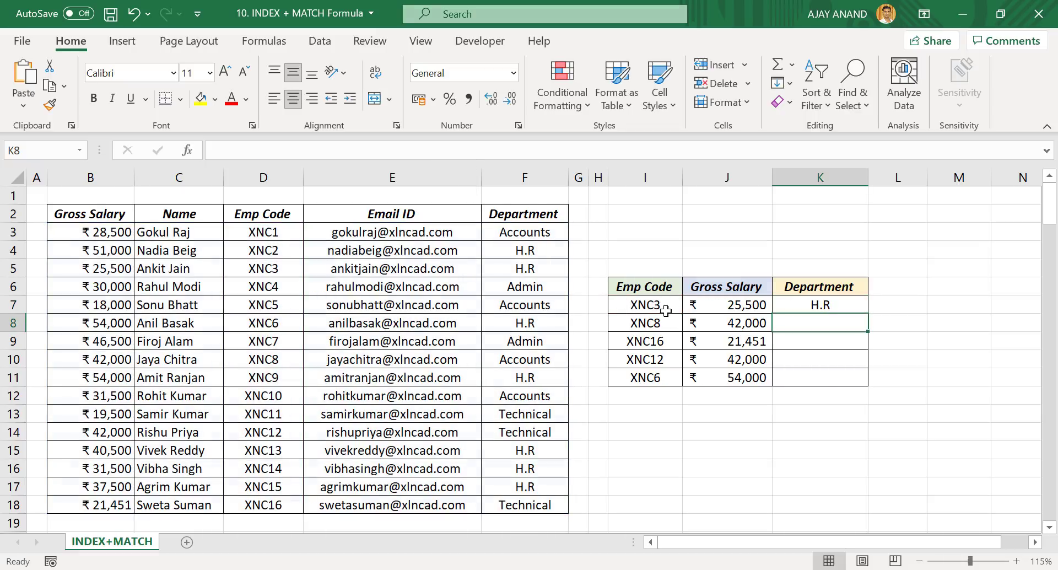
Check the XNC3 department in the source table and fill the K7 formula down through K11
{"action": "left_click_drag", "start_coordinate": [267, 260], "coordinate": [541, 267]}
{"action": "left_click", "coordinate": [849, 306]}
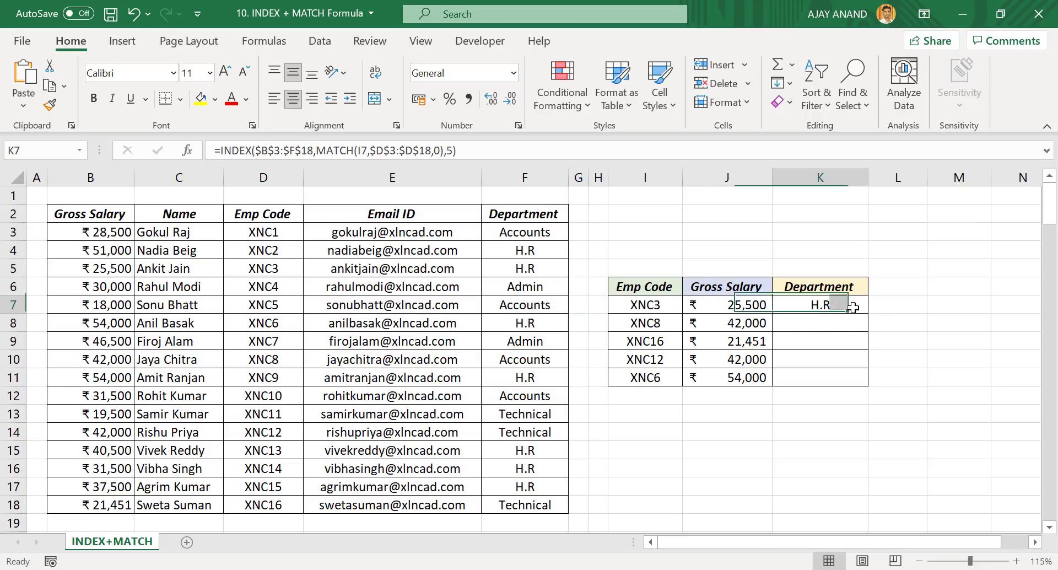
{"action": "left_click_drag", "start_coordinate": [872, 314], "coordinate": [874, 385]}
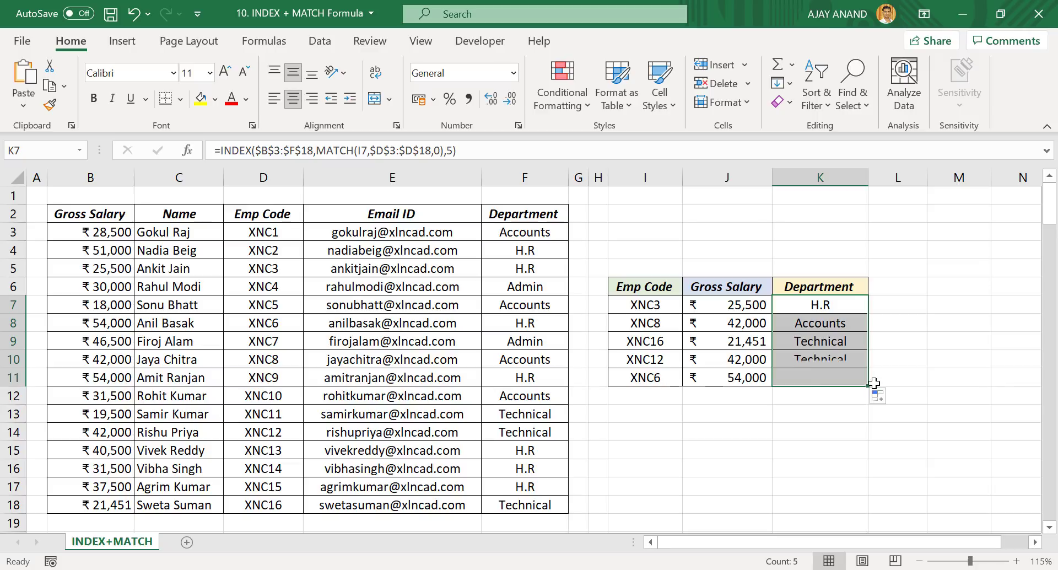
Compare the department returned in K11 with the XNC6 row of the source table
{"action": "left_click", "coordinate": [820, 380]}
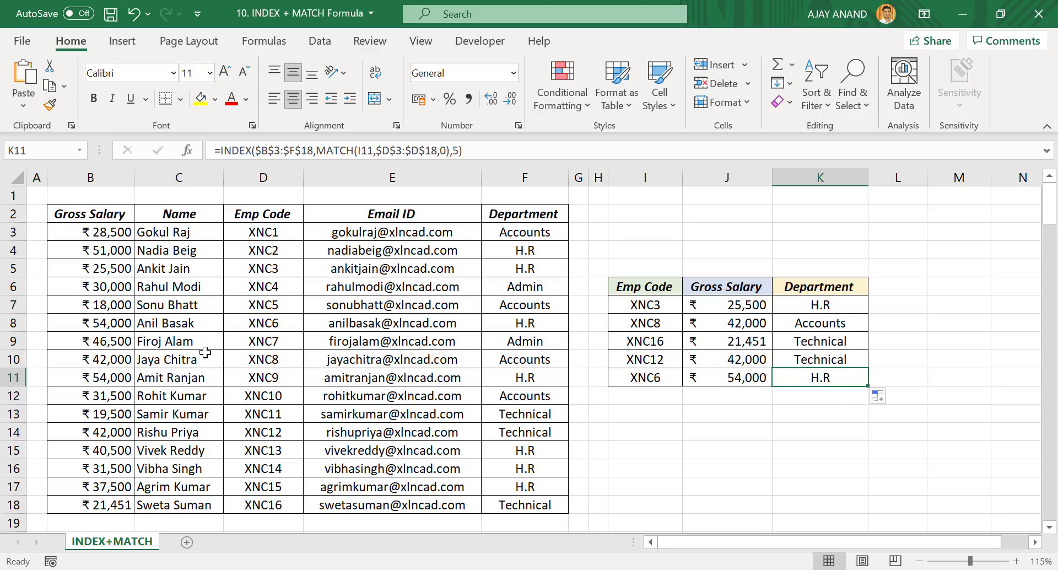
{"action": "left_click_drag", "start_coordinate": [294, 327], "coordinate": [520, 325]}
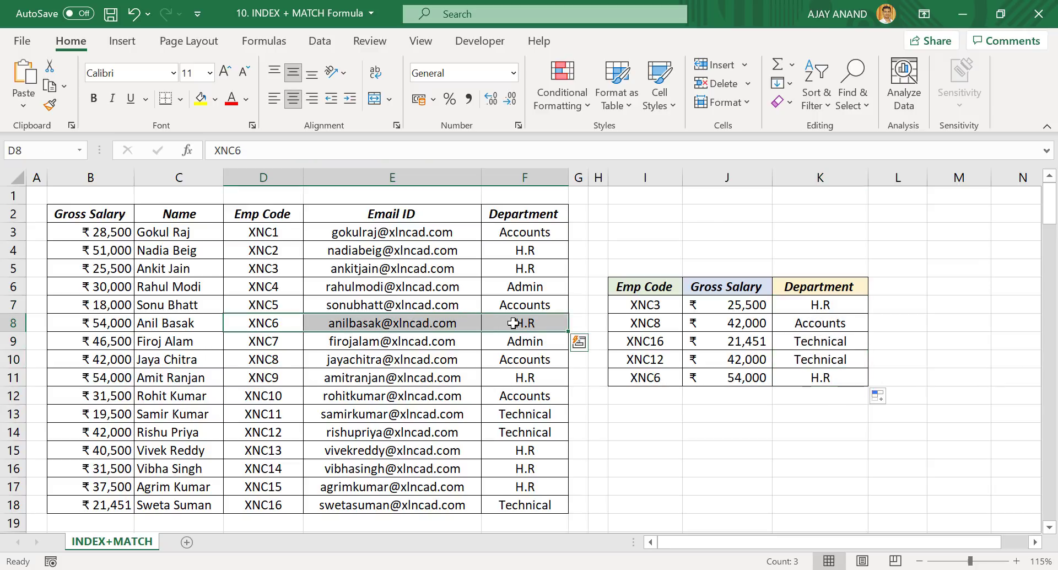
{"action": "left_click", "coordinate": [520, 325]}
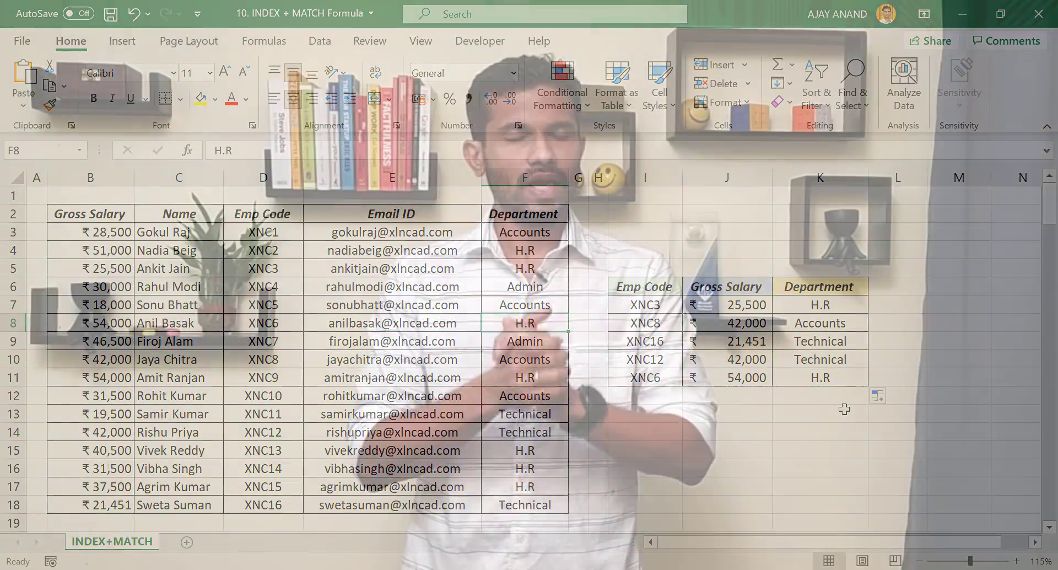